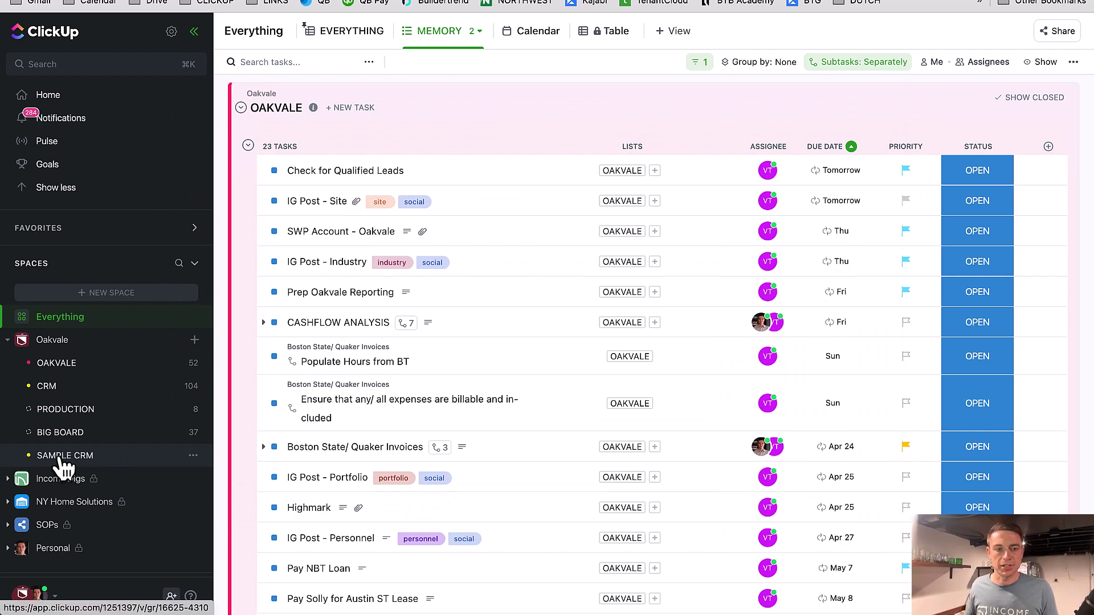
# Open the Sample CRM list, fold the Oakvale space and collapse the sidebar to reveal Stage Date and Aging
pyautogui.click(60, 457)
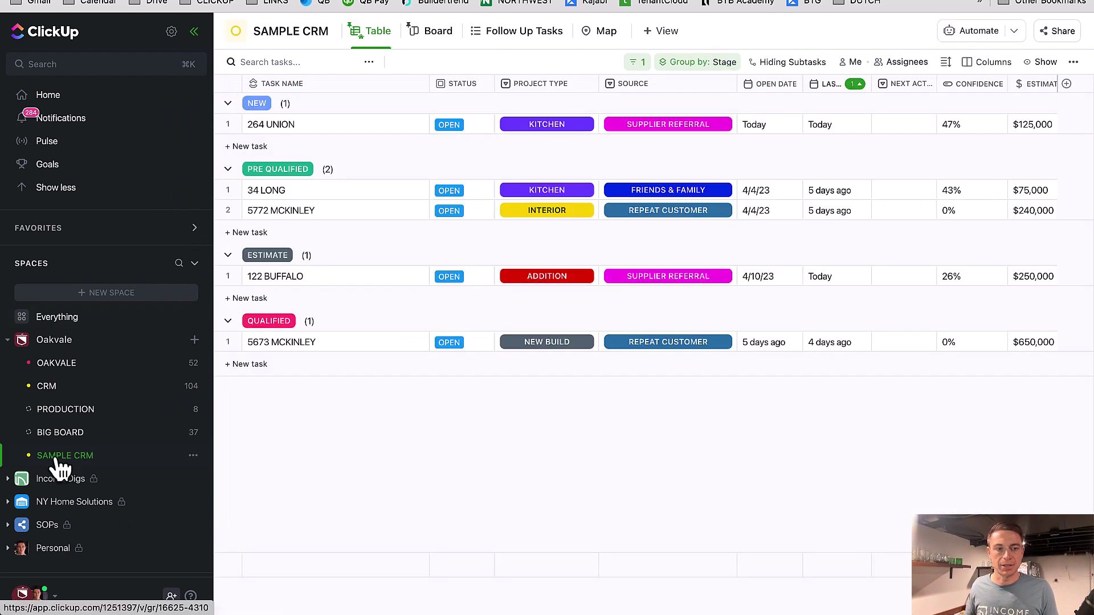
pyautogui.click(9, 341)
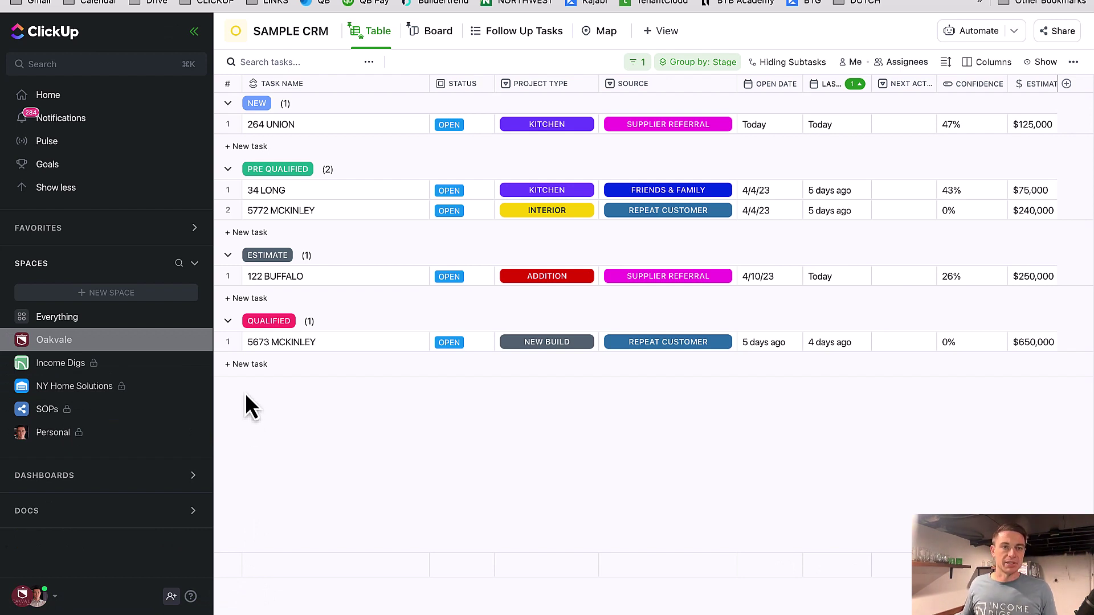
pyautogui.click(194, 32)
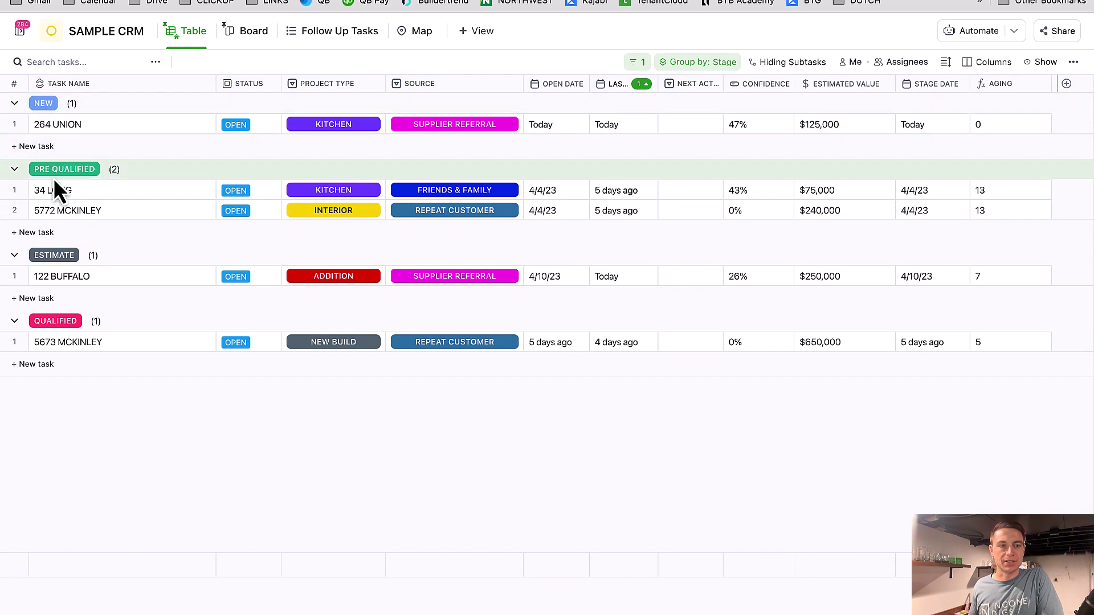
# Drag the 264 UNION deal into the PRE QUALIFIED stage group
pyautogui.click(197, 127)
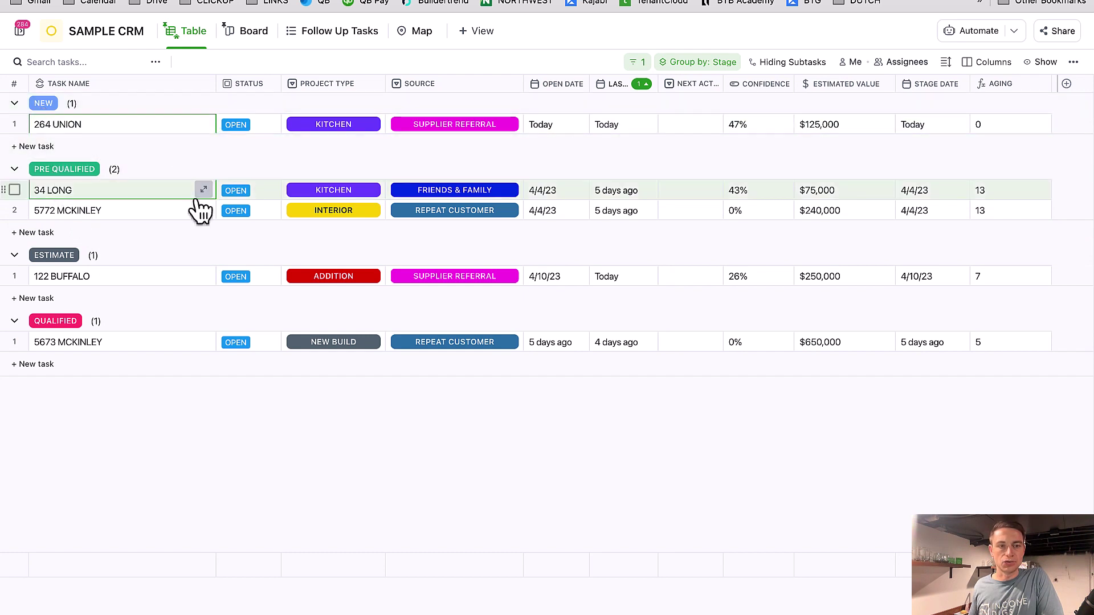
pyautogui.moveTo(5, 124); pyautogui.dragTo(11, 194)
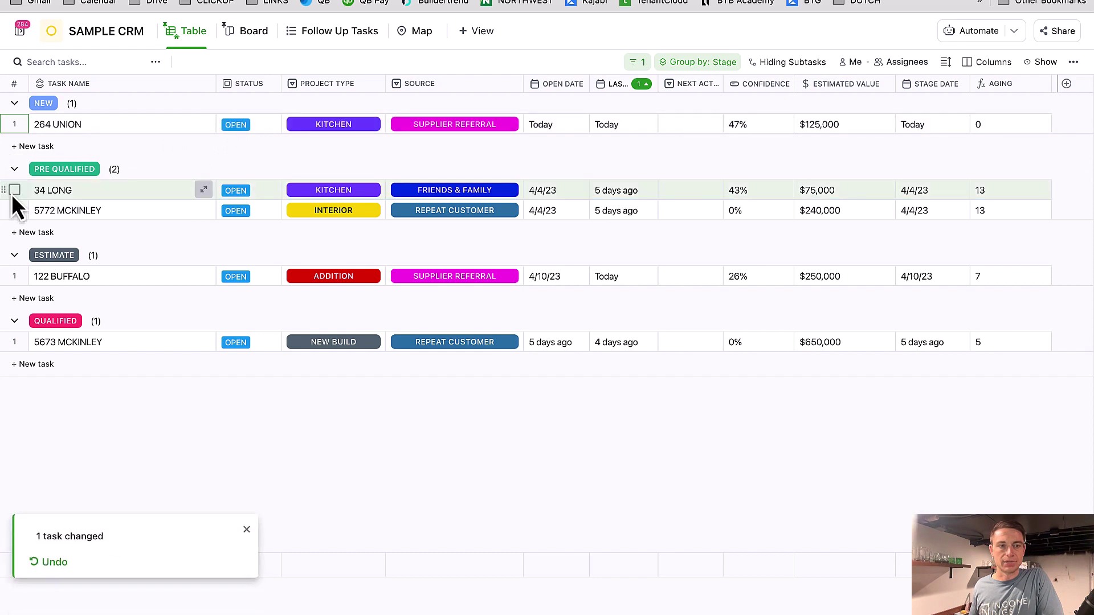
pyautogui.moveTo(5, 164); pyautogui.dragTo(12, 171)
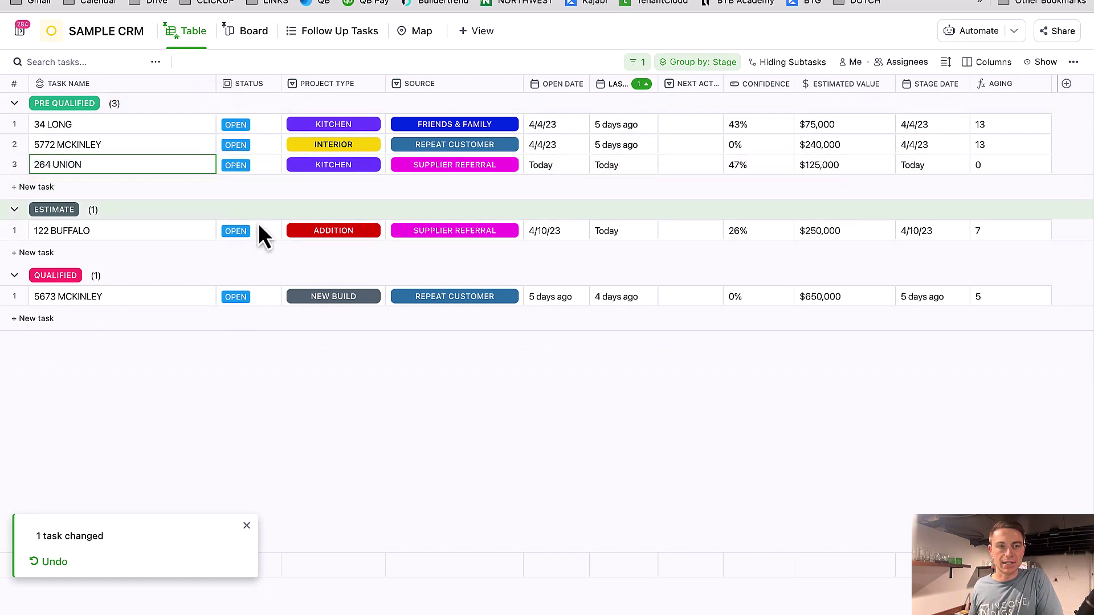
# Set 264 UNION's Stage field to NEW in its task details, then close the task
pyautogui.click(251, 170)
pyautogui.click(252, 170)
pyautogui.click(204, 165)
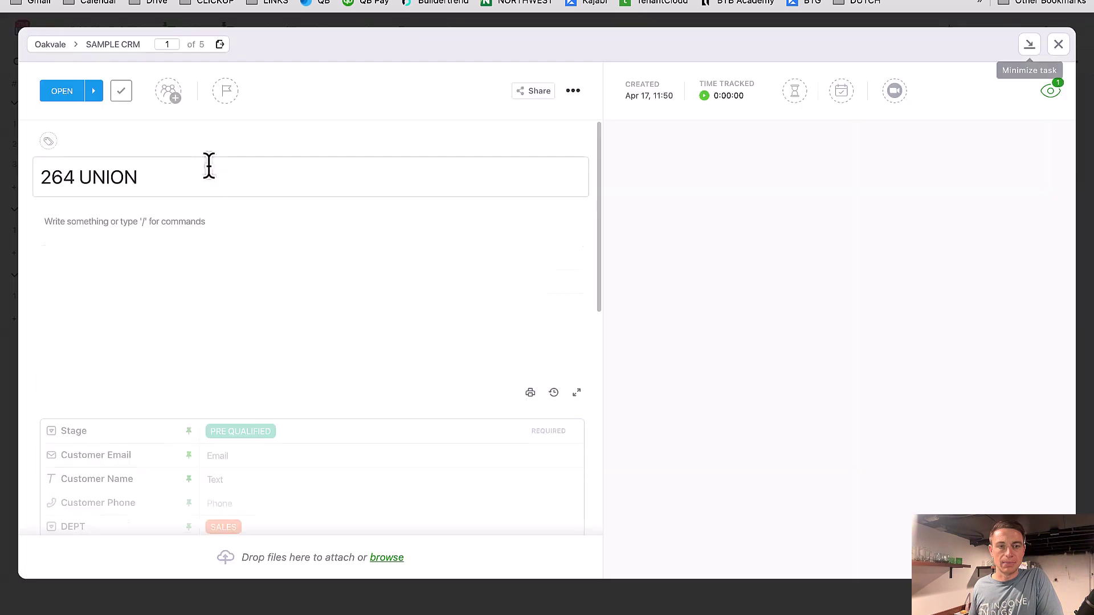
pyautogui.click(260, 325)
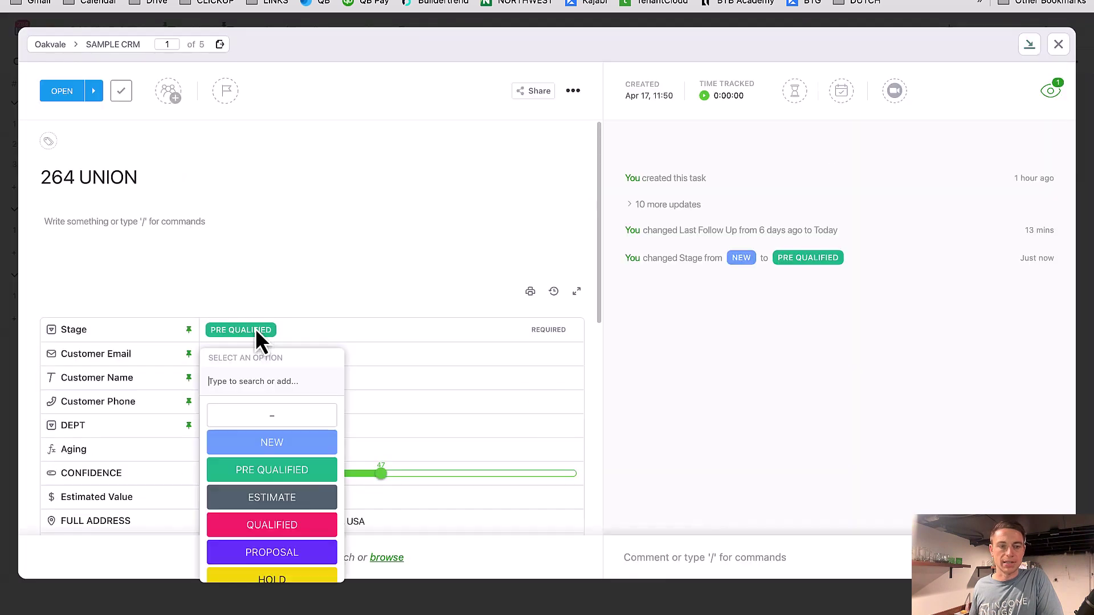
pyautogui.click(284, 448)
pyautogui.click(1058, 45)
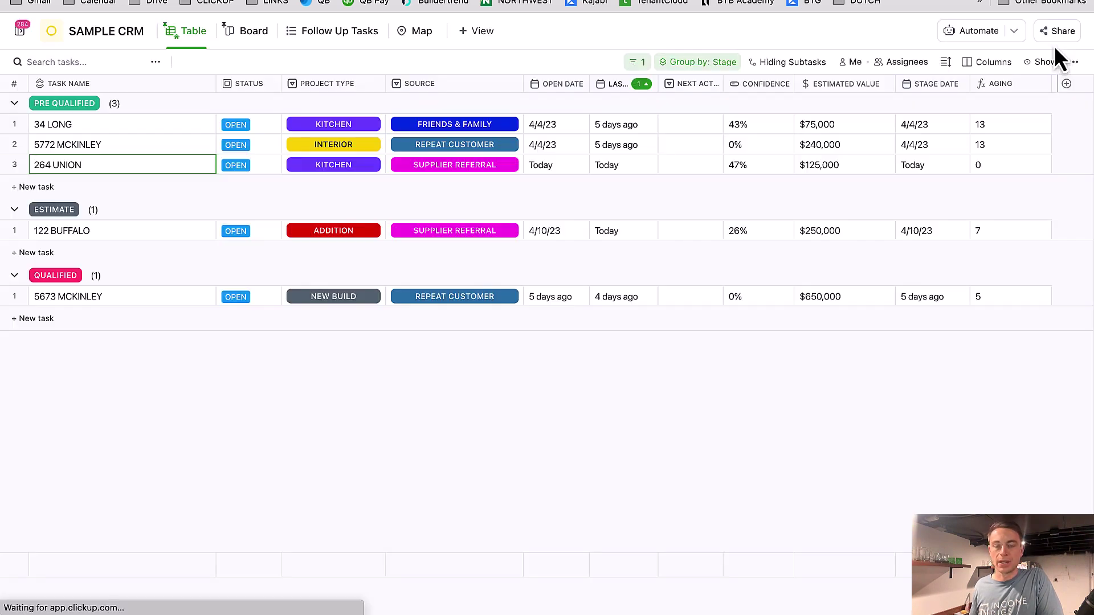
pyautogui.click(245, 33)
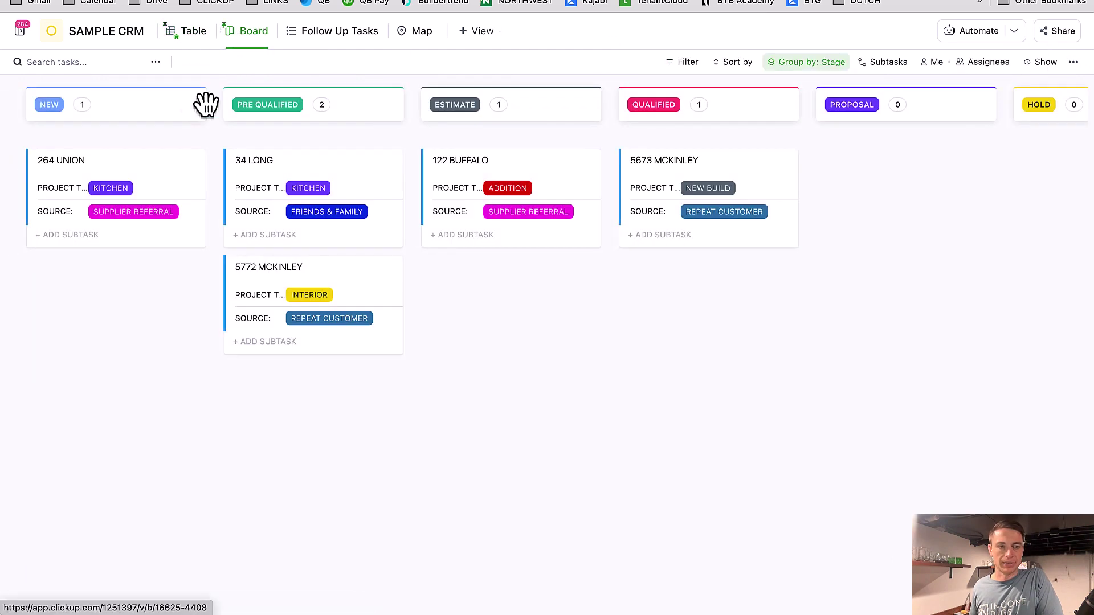
pyautogui.moveTo(110, 190); pyautogui.dragTo(183, 200)
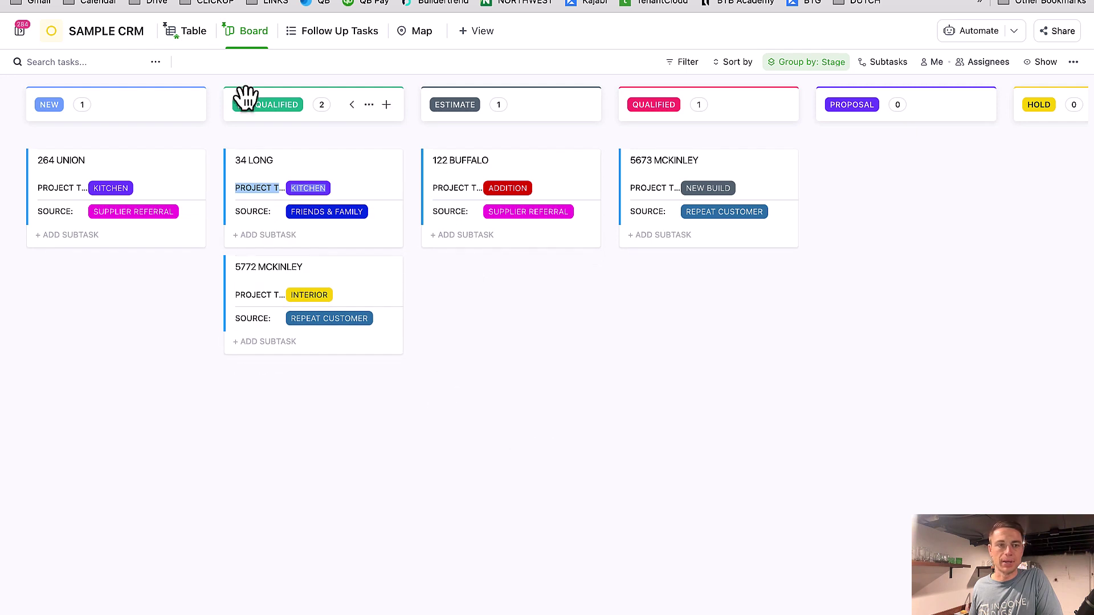
pyautogui.click(194, 33)
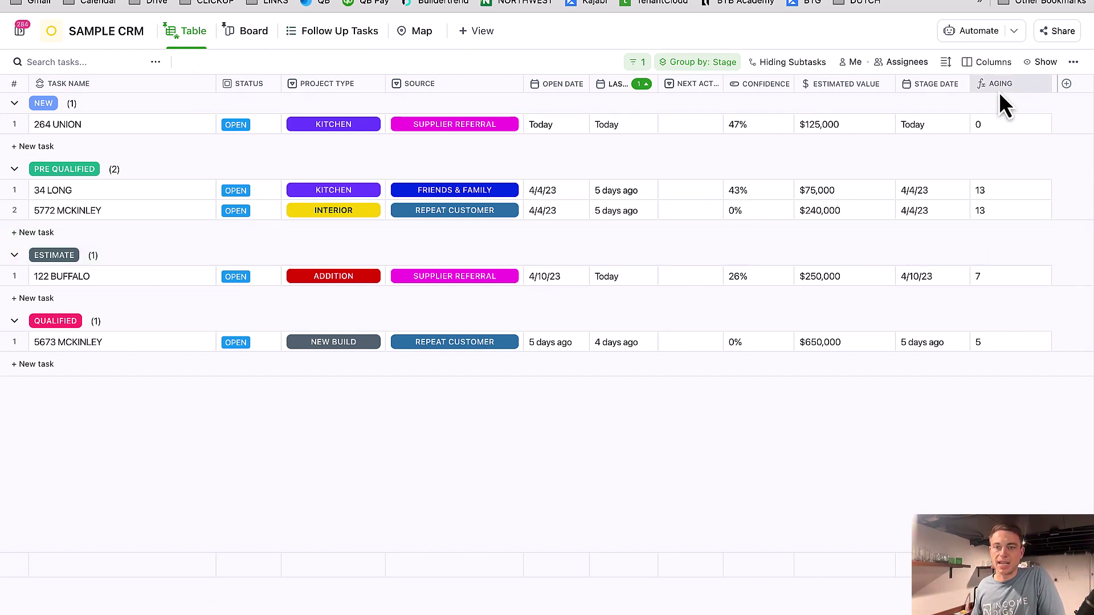
# Recalculate Aging with DAYS(TODAY(),field("STAGE DATE")), giving 0, 13, 13, 7 and 5 days
pyautogui.click(990, 121)
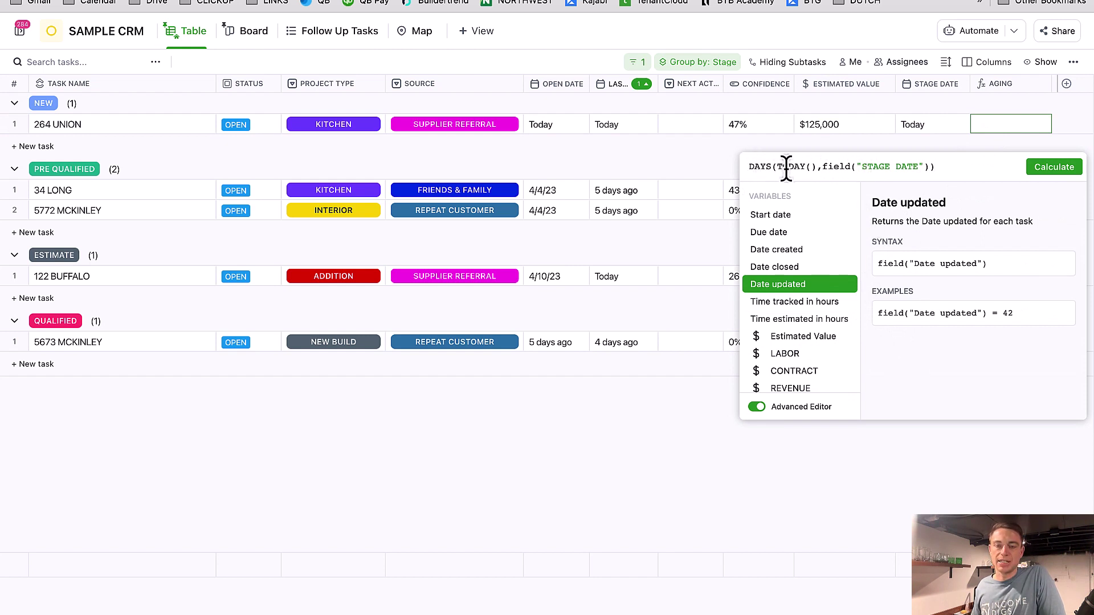
pyautogui.press('Return')
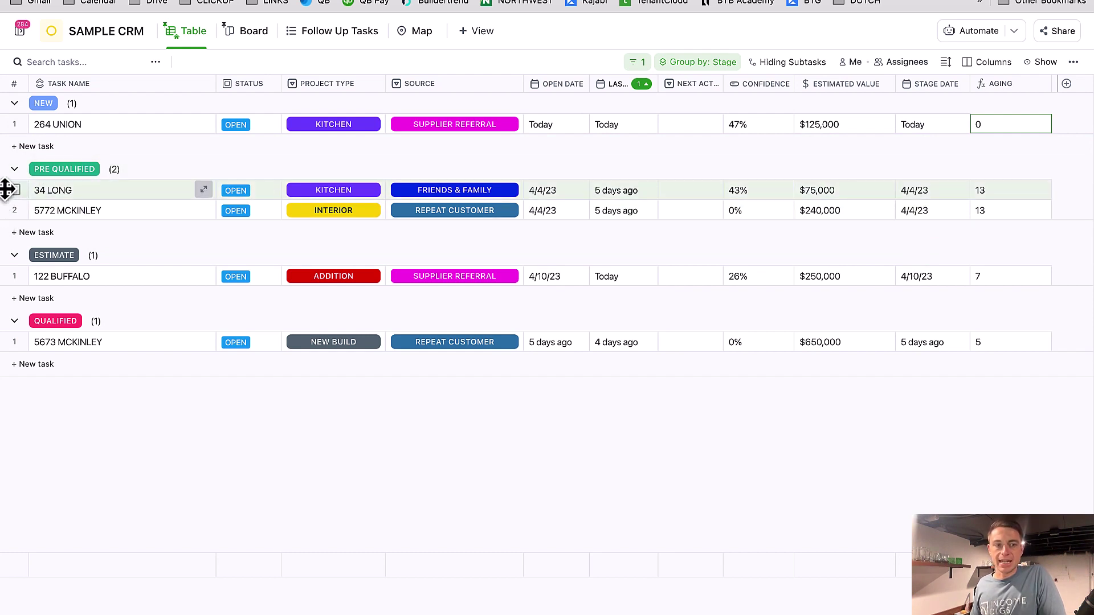
# Move 34 LONG into Estimate and keep 122 BUFFALO's stage date at 4/10/23
pyautogui.moveTo(4, 189); pyautogui.dragTo(15, 276)
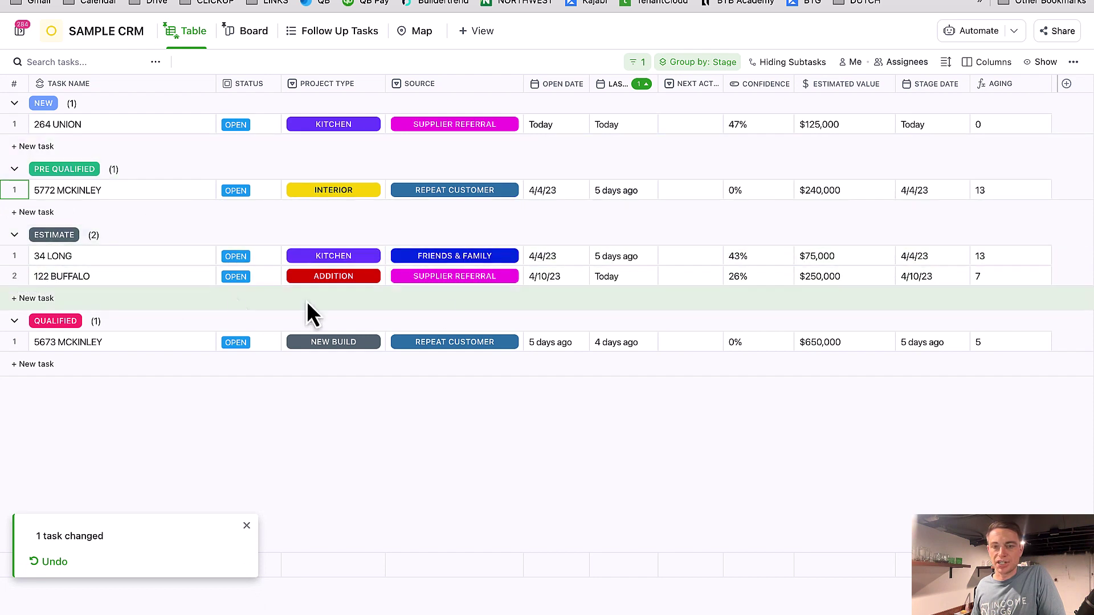
pyautogui.click(921, 278)
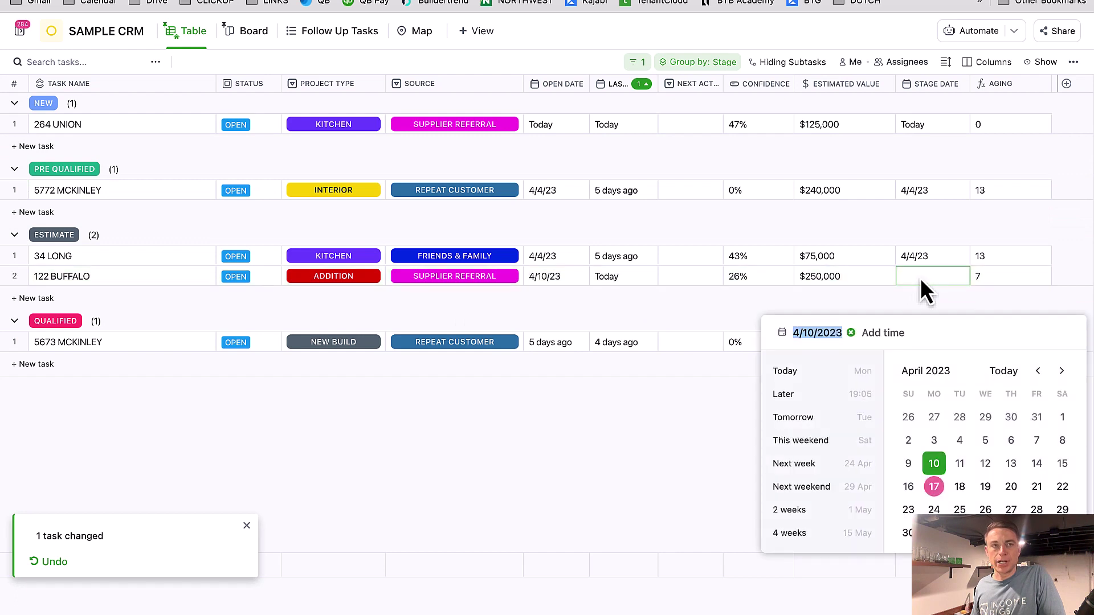
pyautogui.click(934, 487)
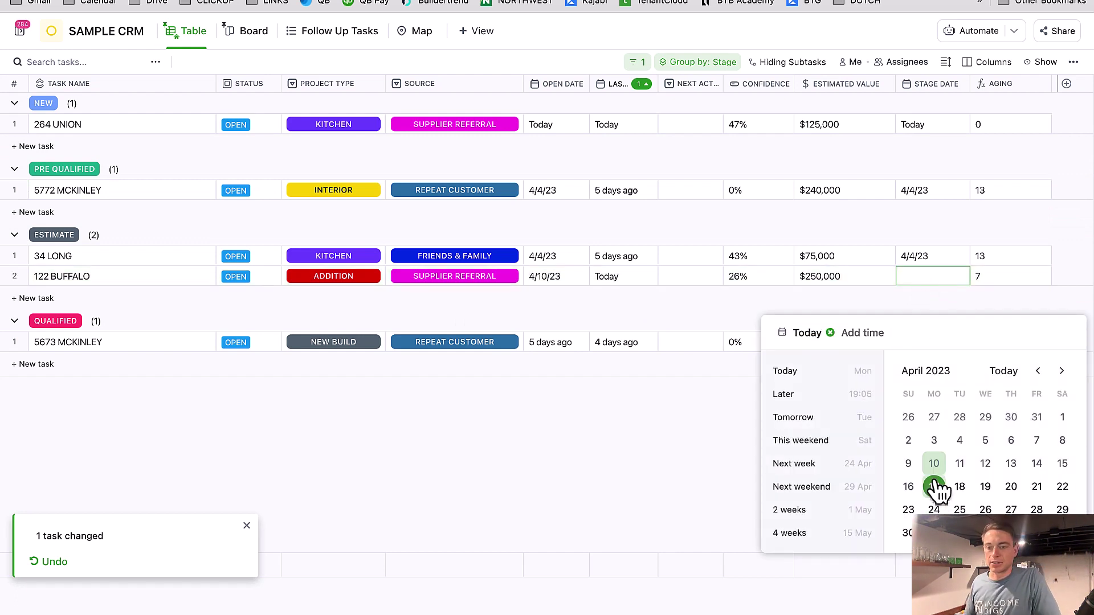
pyautogui.click(934, 464)
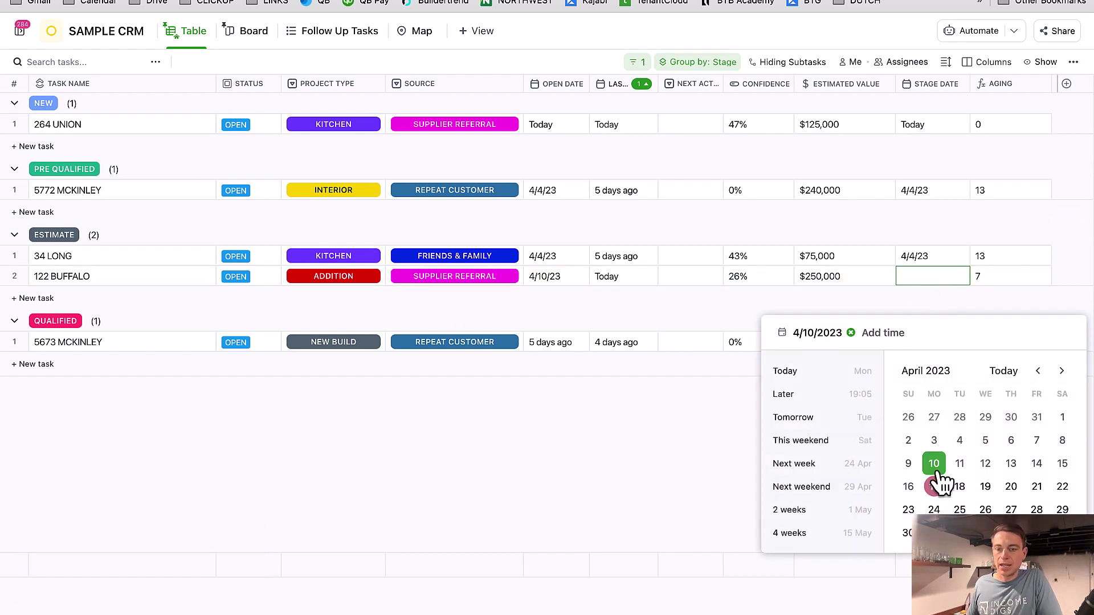
pyautogui.press('Escape')
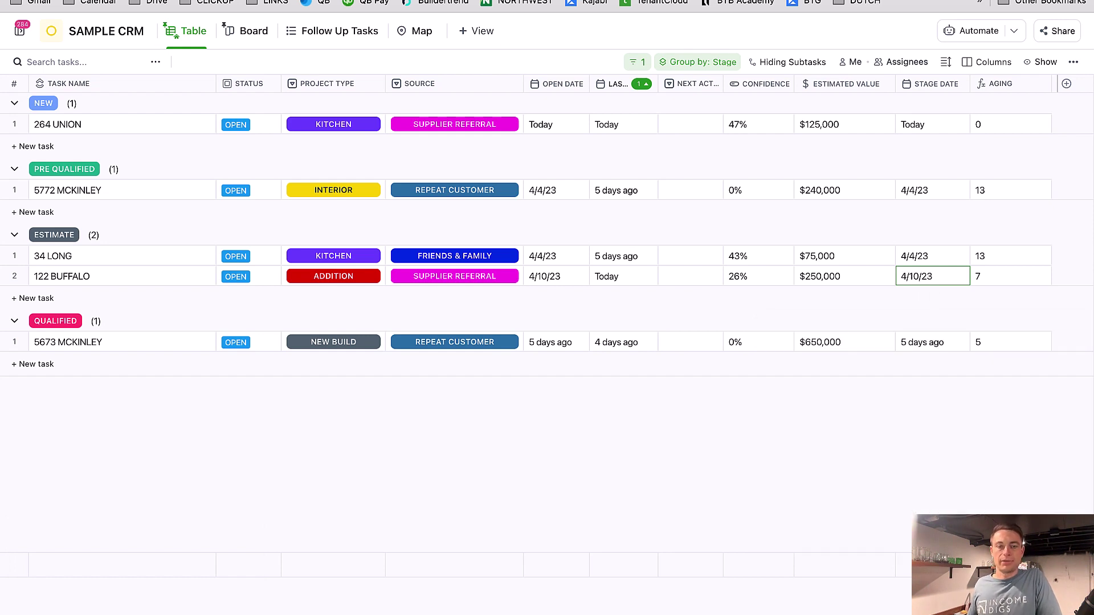
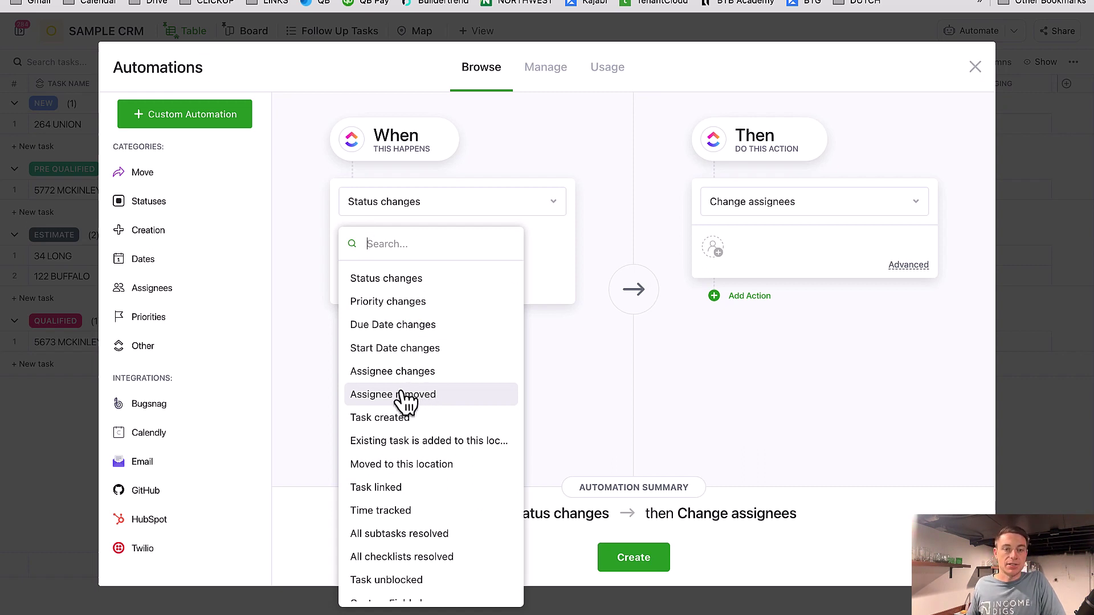
# Set the trigger to Custom Field changes on Stage, from any stage to any stage
pyautogui.scroll(-2, 397, 446)
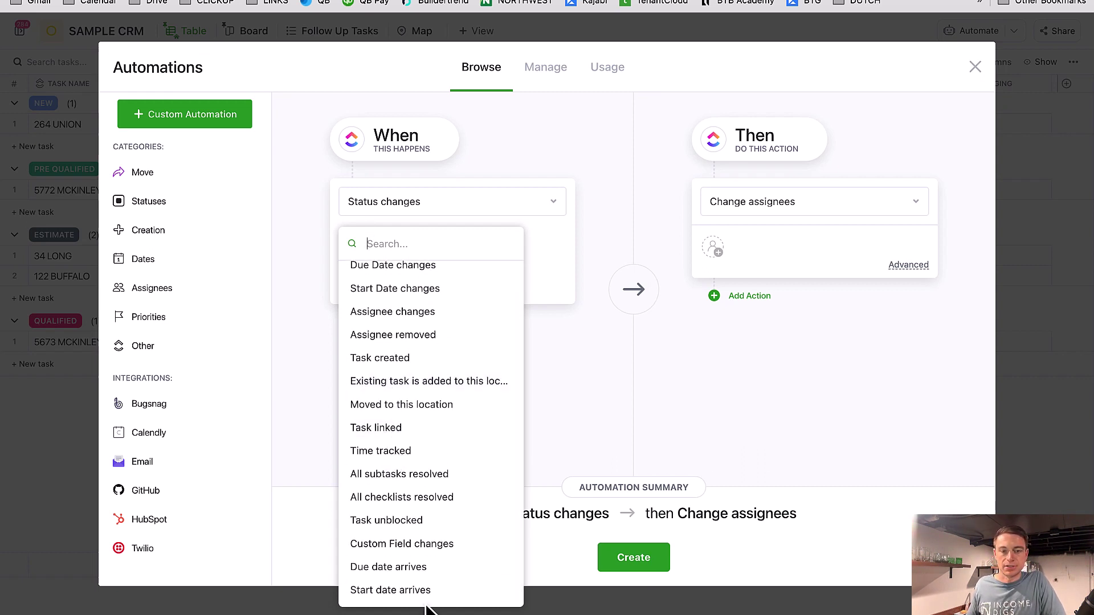
pyautogui.click(368, 546)
pyautogui.click(422, 249)
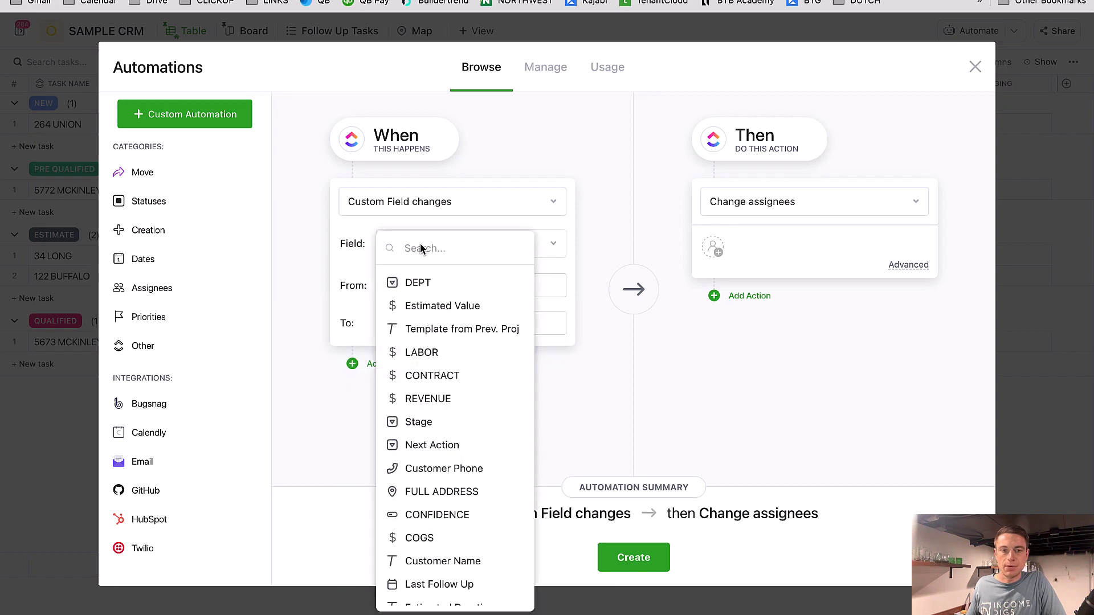
pyautogui.click(419, 423)
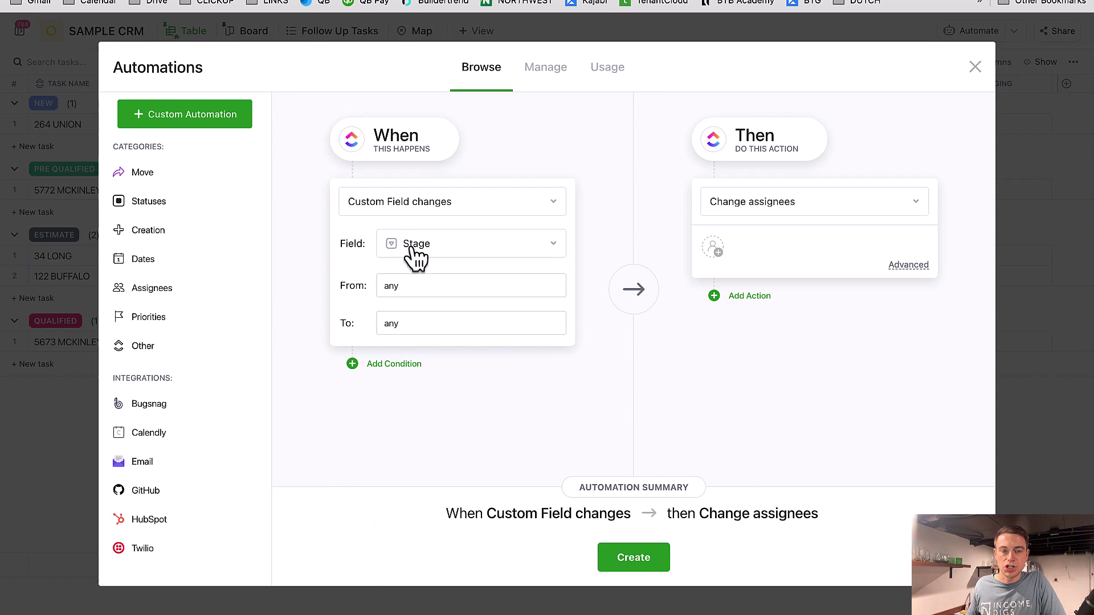
pyautogui.click(394, 288)
pyautogui.click(350, 286)
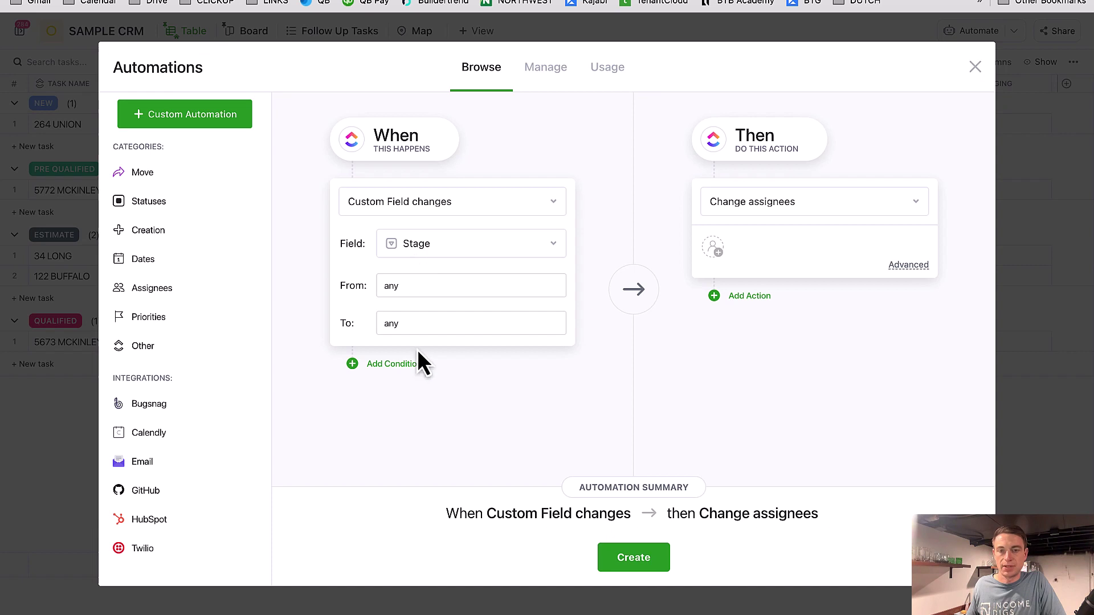
# Choose Set Custom Field as the automation's action
pyautogui.click(731, 212)
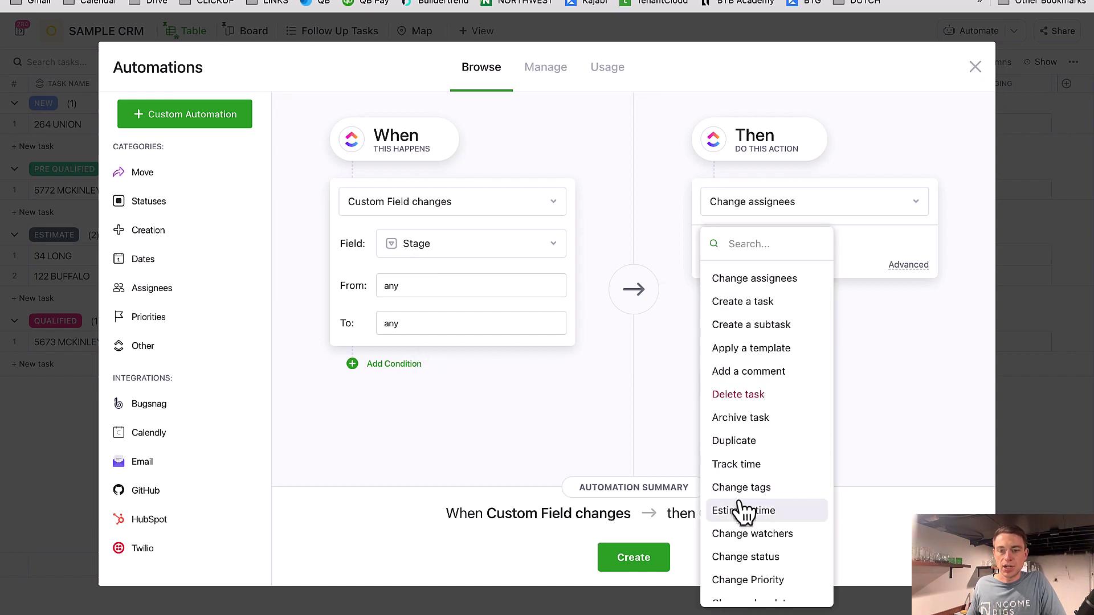
pyautogui.scroll(-3, 743, 513)
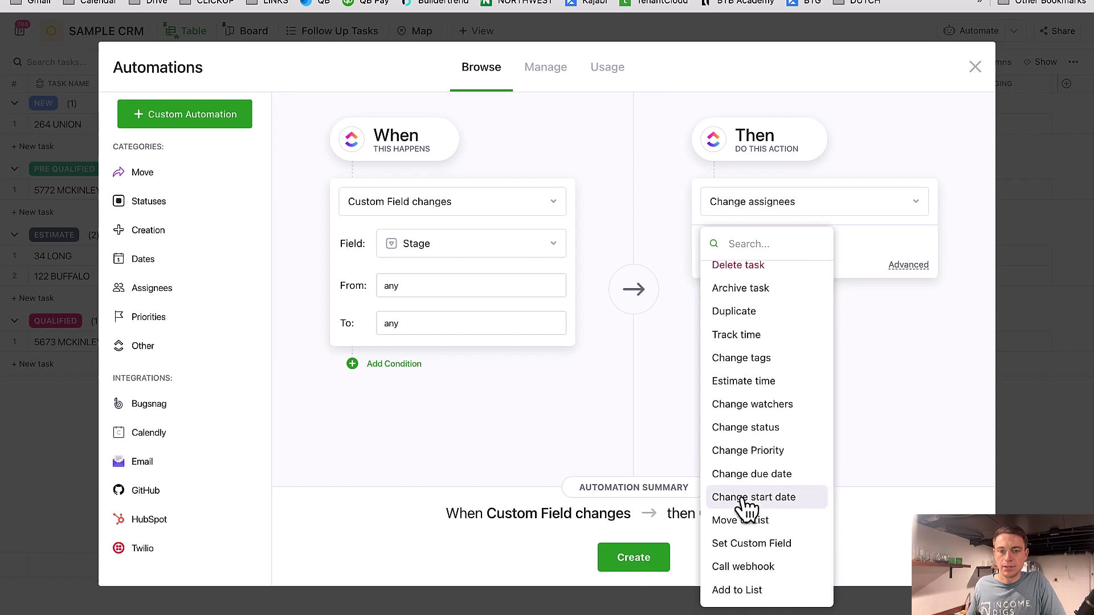
pyautogui.rightClick(755, 544)
pyautogui.click(723, 548)
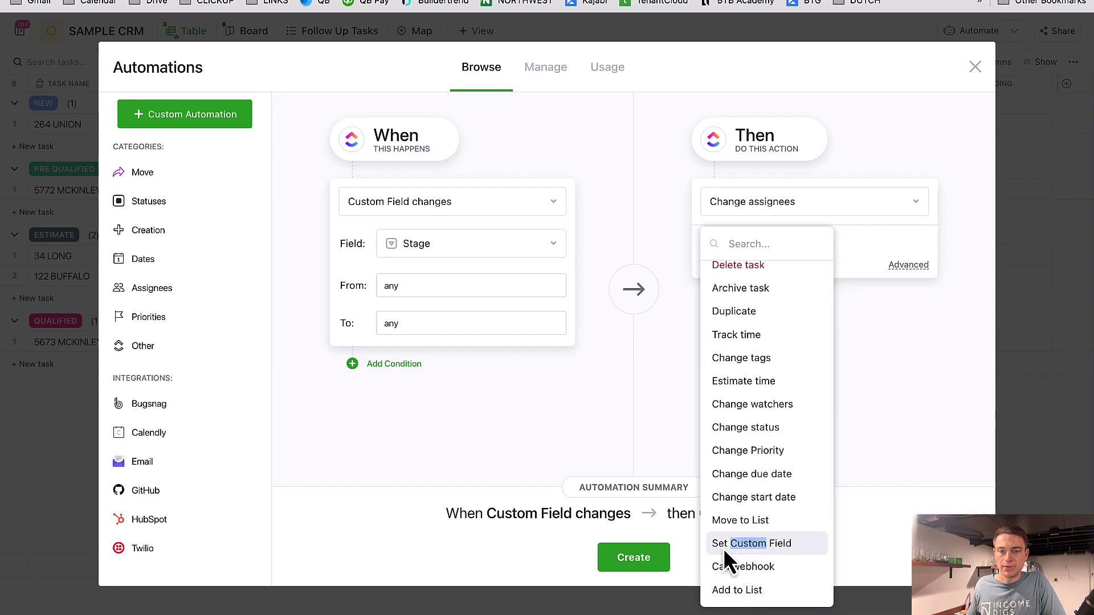
pyautogui.click(723, 547)
# Set STAGE DATE to On trigger date and create the automation
pyautogui.click(784, 266)
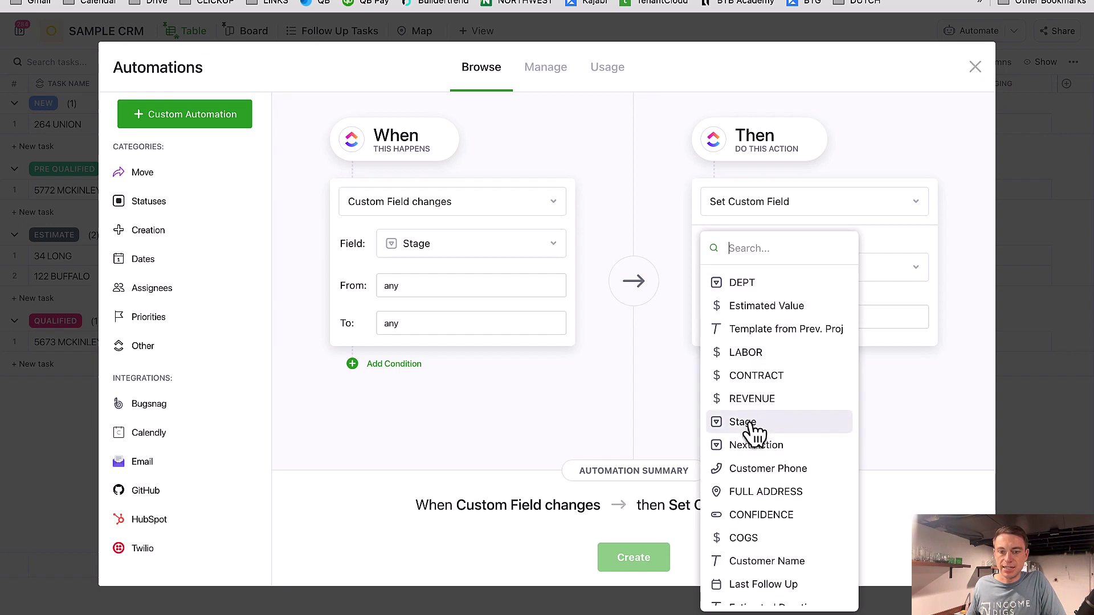
pyautogui.scroll(-5, 767, 493)
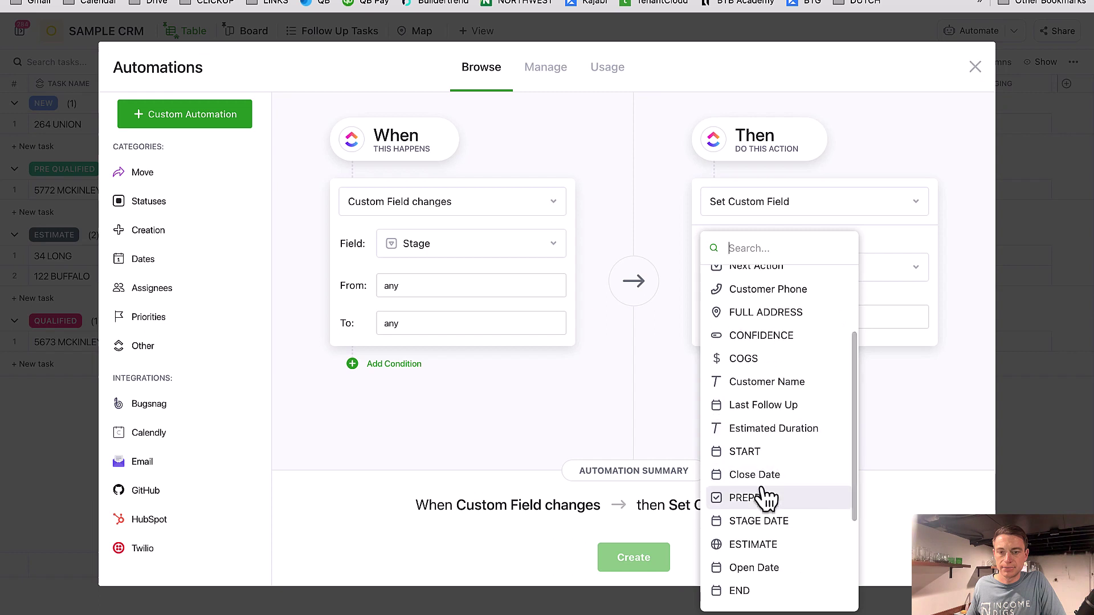
pyautogui.scroll(-2, 767, 498)
pyautogui.scroll(1, 766, 498)
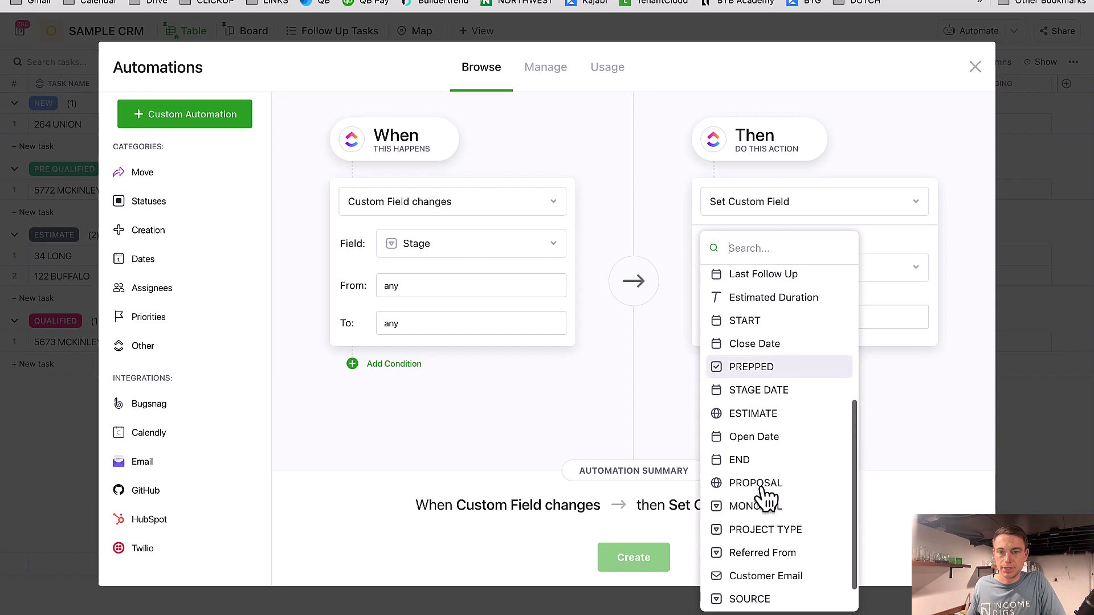
pyautogui.scroll(1, 758, 456)
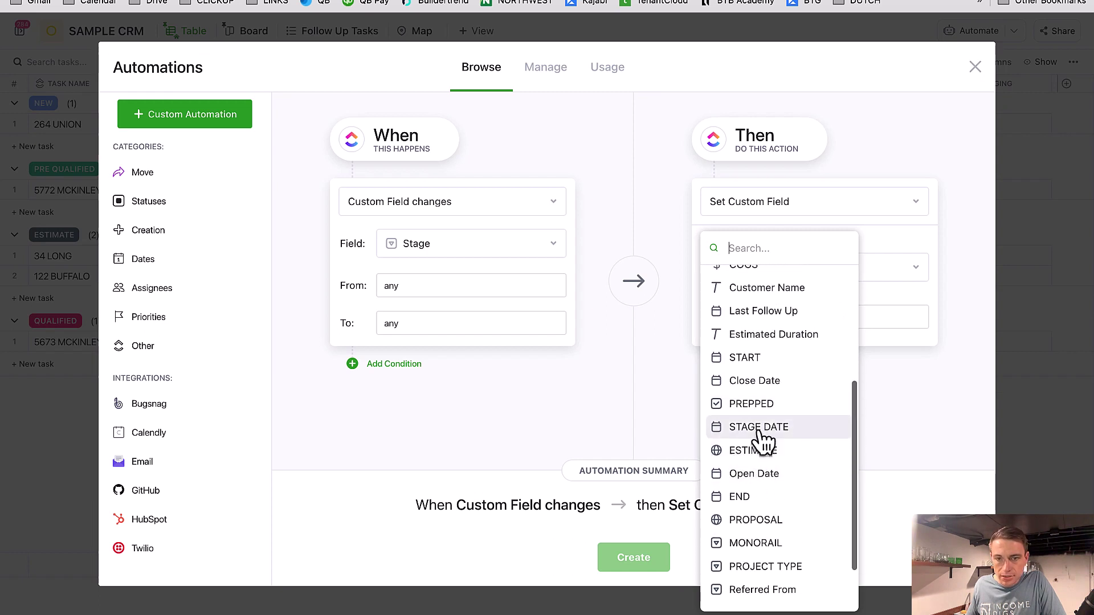
pyautogui.click(758, 428)
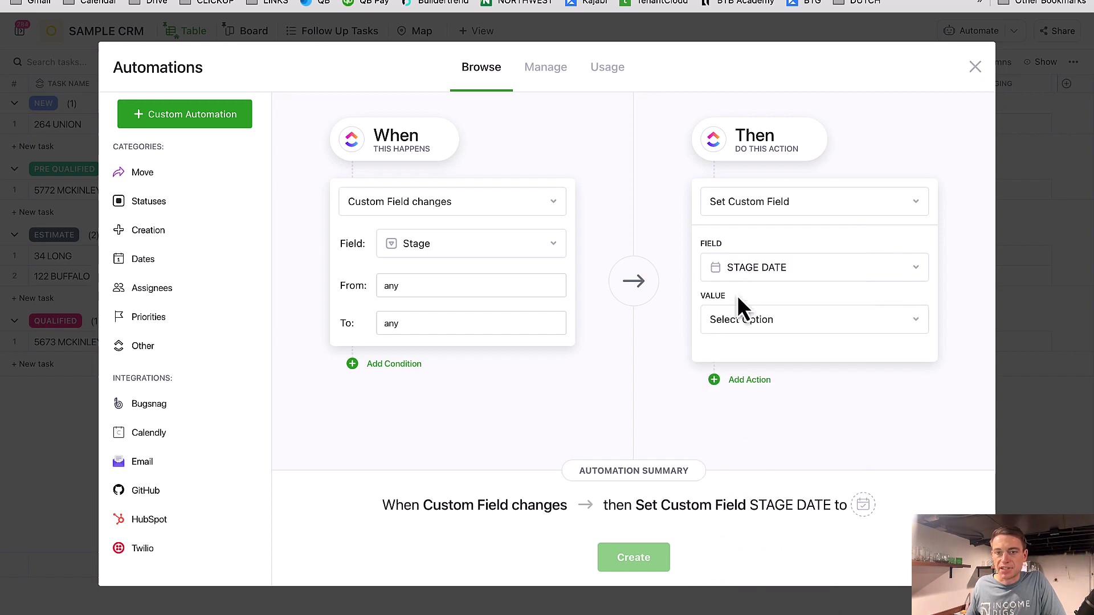
pyautogui.click(735, 322)
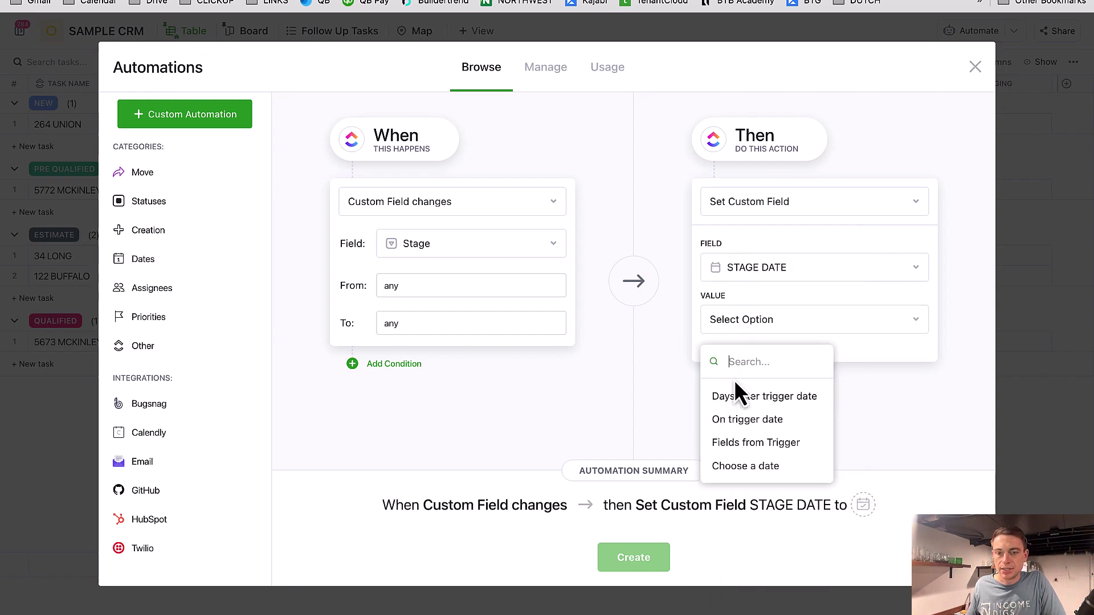
pyautogui.click(737, 420)
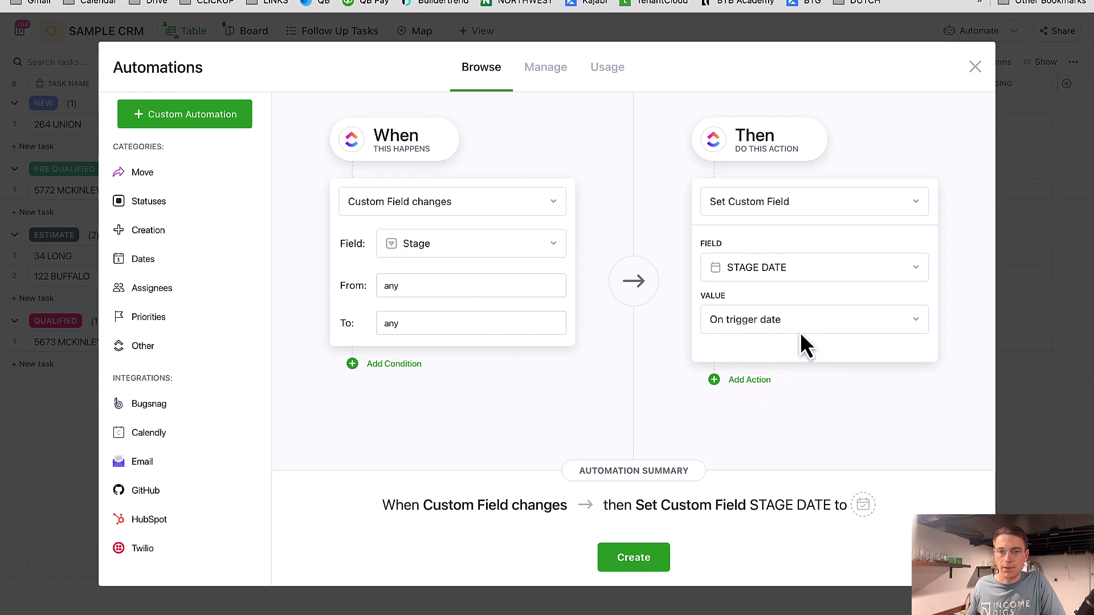
pyautogui.click(631, 561)
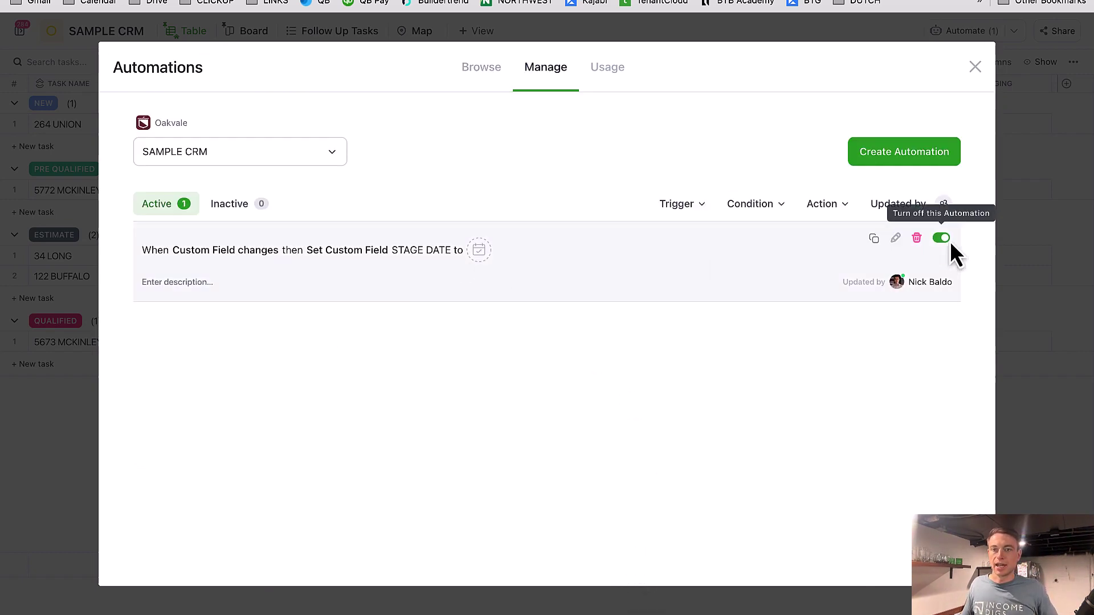
# Close the Automations window and check 122 BUFFALO's Stage options without changing them
pyautogui.click(975, 67)
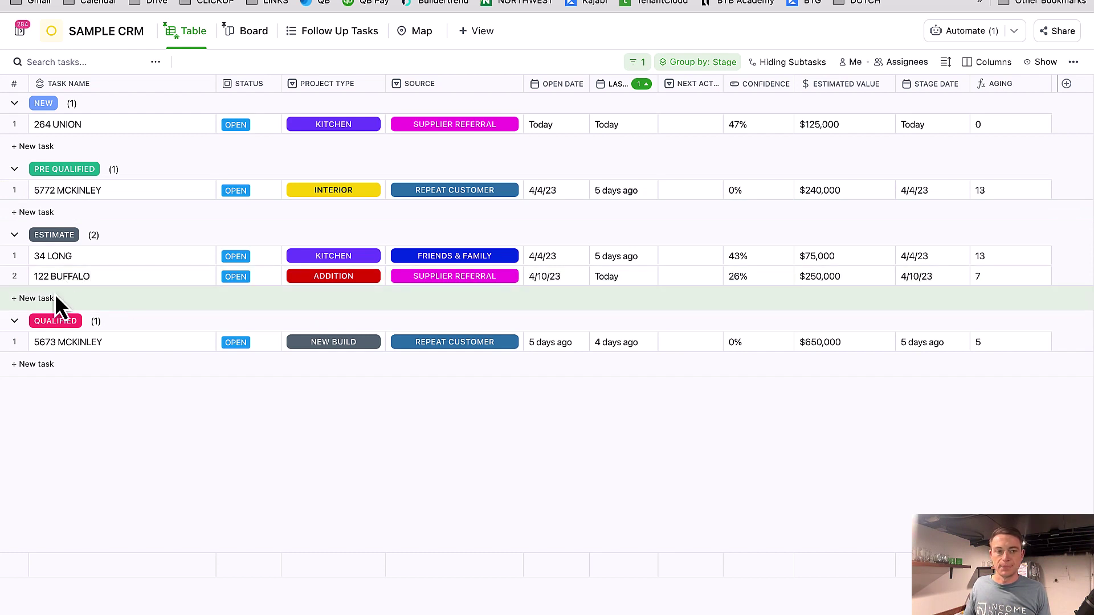
pyautogui.moveTo(8, 278)
pyautogui.mouseDown()
pyautogui.moveTo(12, 324)
pyautogui.moveTo(15, 282)
pyautogui.mouseUp()
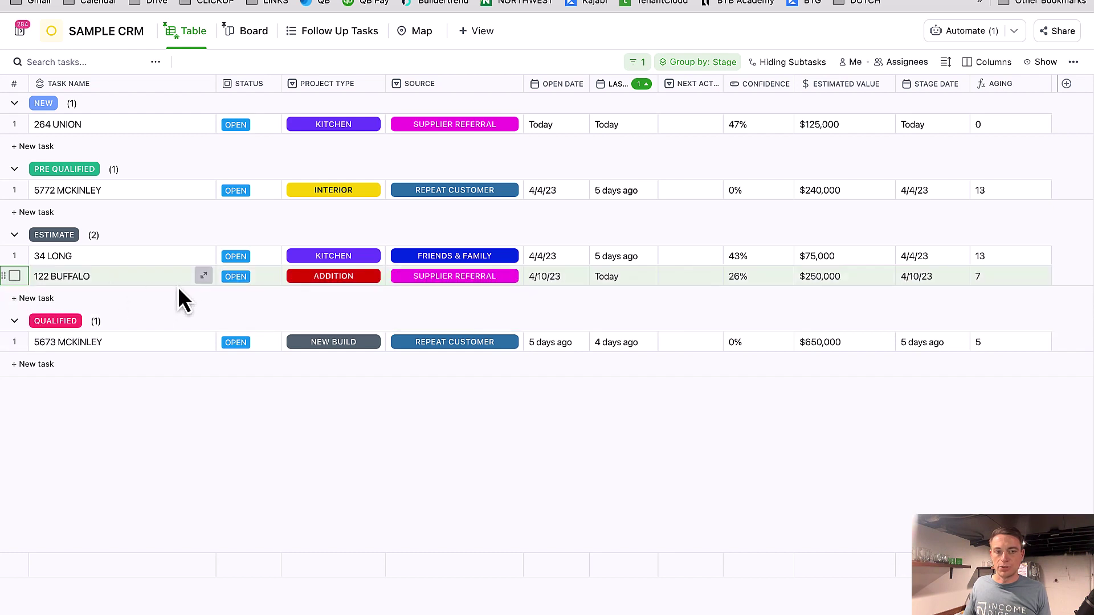
pyautogui.click(204, 277)
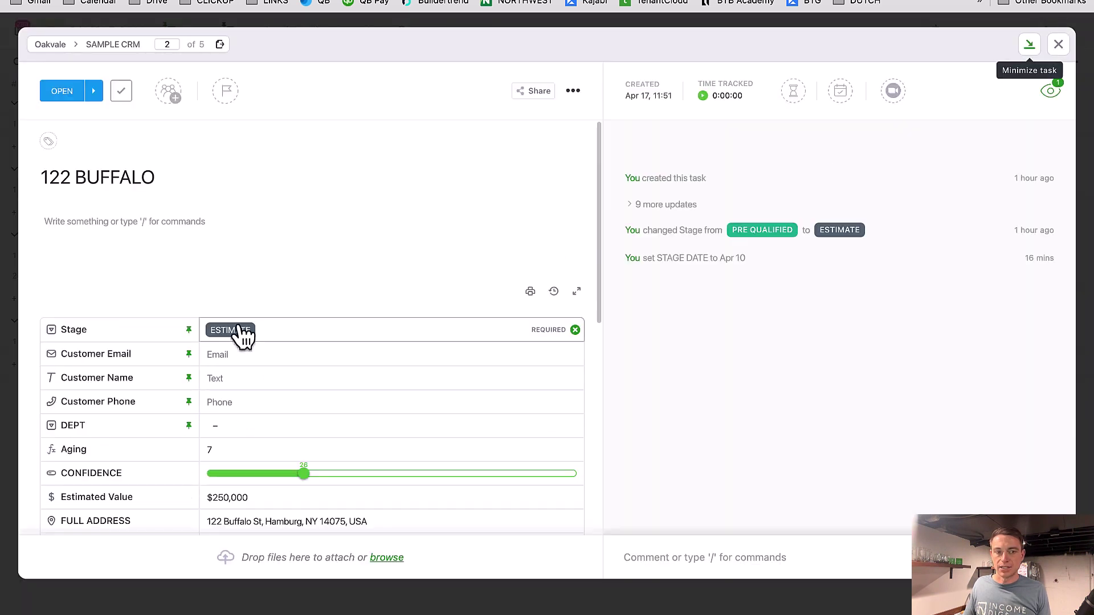
pyautogui.click(239, 331)
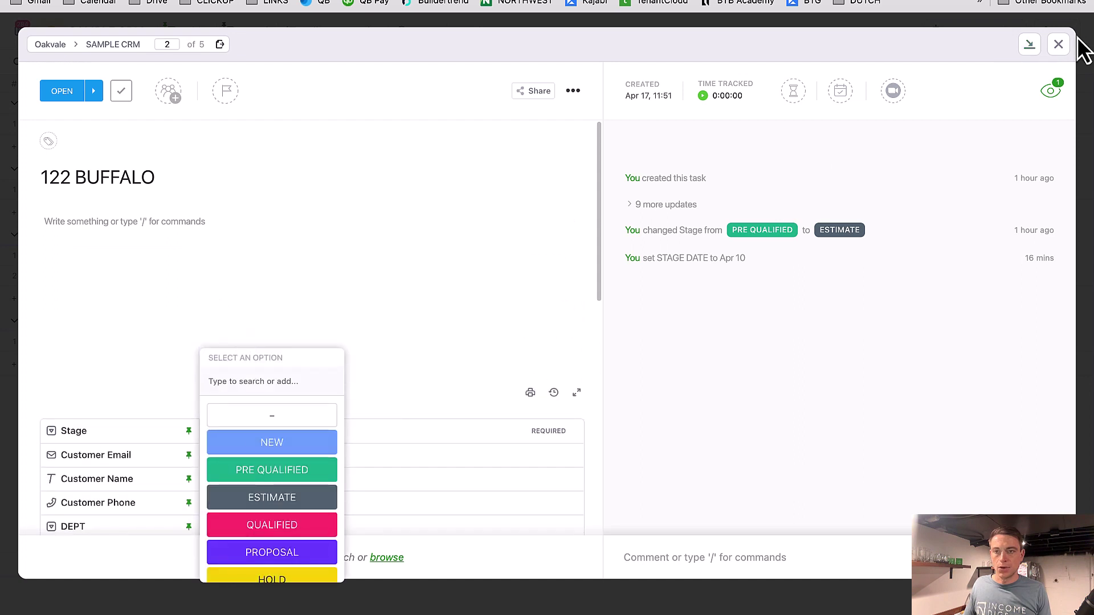
pyautogui.click(997, 68)
pyautogui.click(1058, 44)
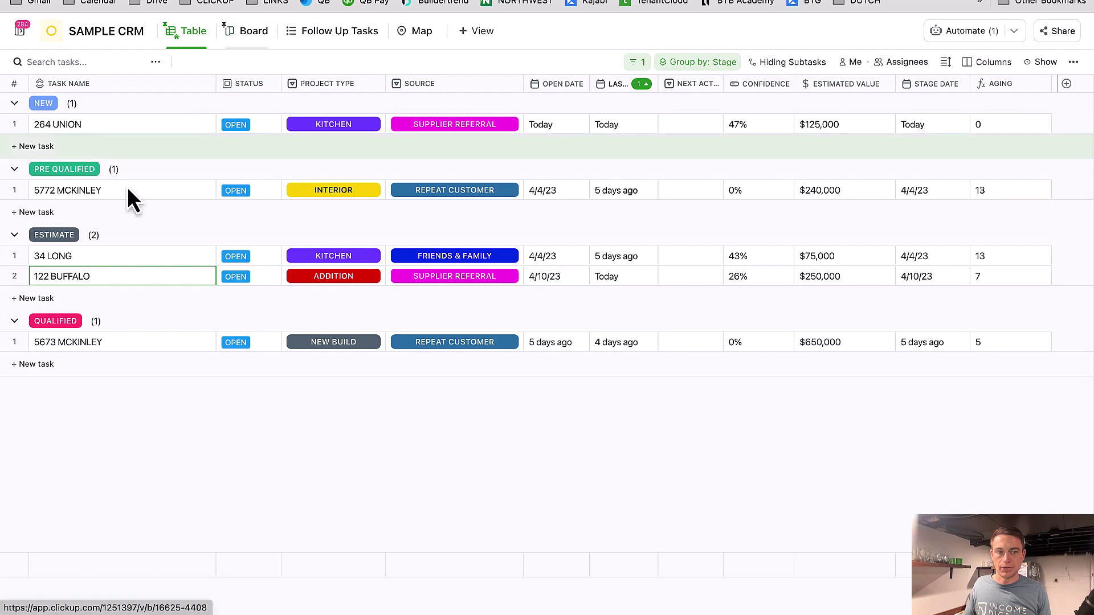
# Drag 122 BUFFALO into QUALIFIED and confirm its STAGE DATE reads Today
pyautogui.moveTo(7, 278); pyautogui.dragTo(10, 321)
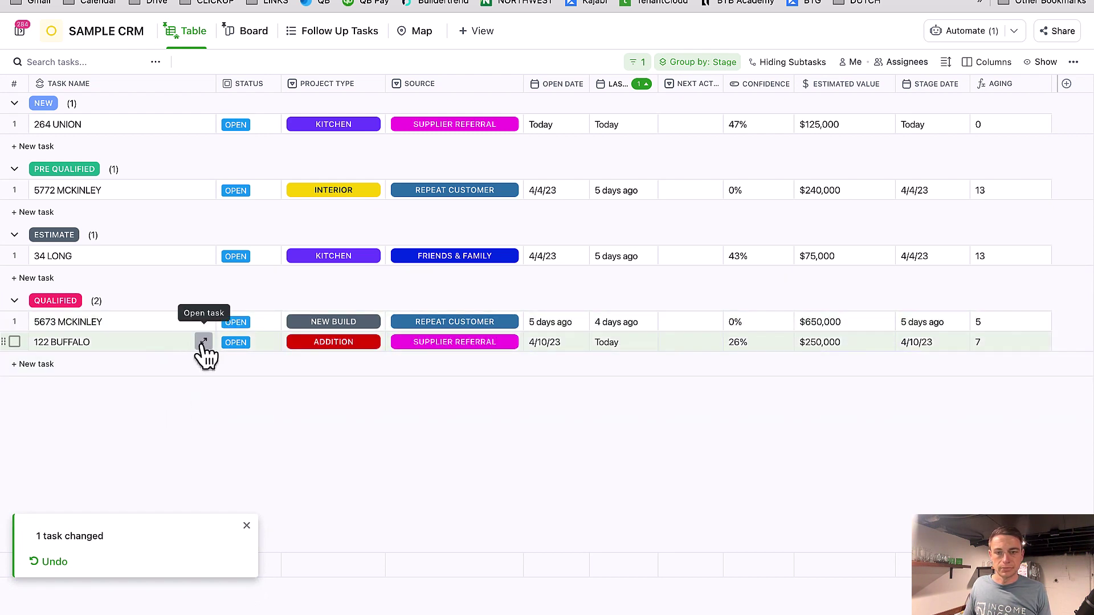
pyautogui.click(203, 343)
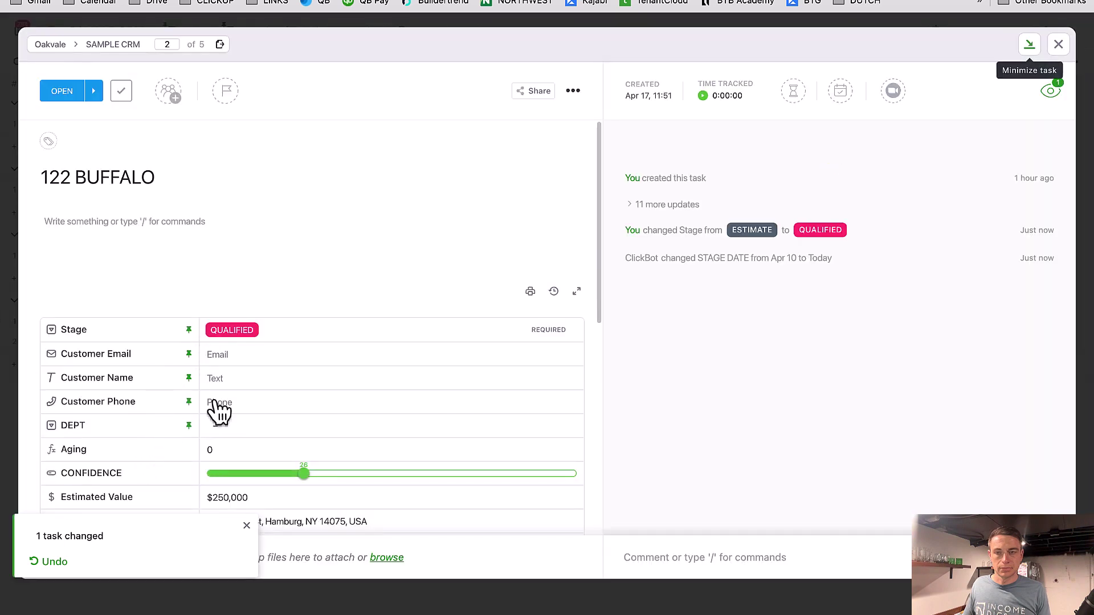
pyautogui.click(1055, 45)
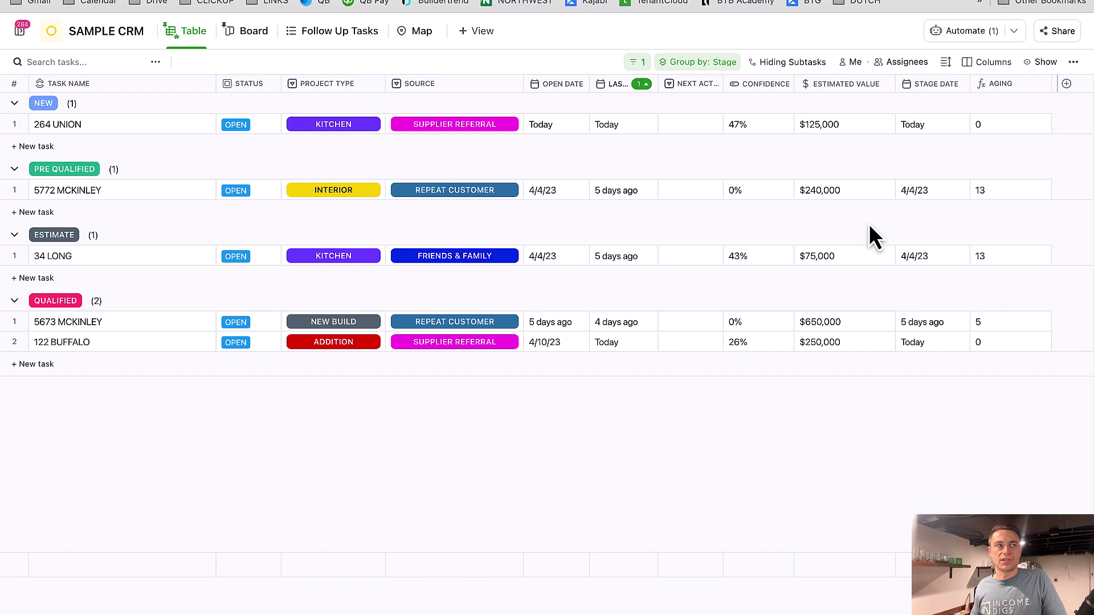
# Add a test task named 123 MAIN ST under NEW
pyautogui.click(35, 146)
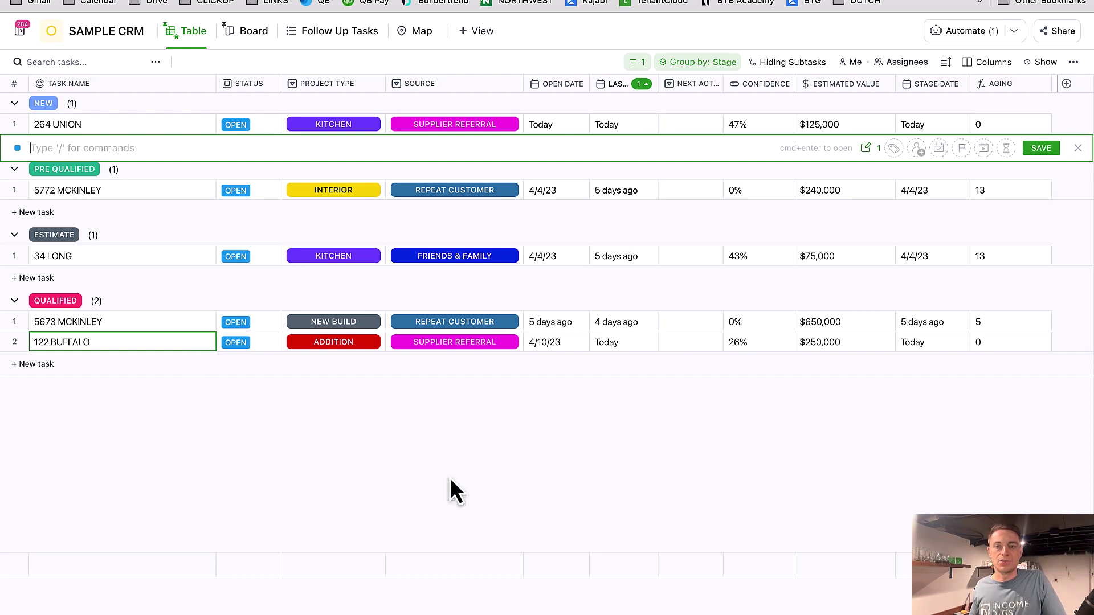
pyautogui.press('Escape')
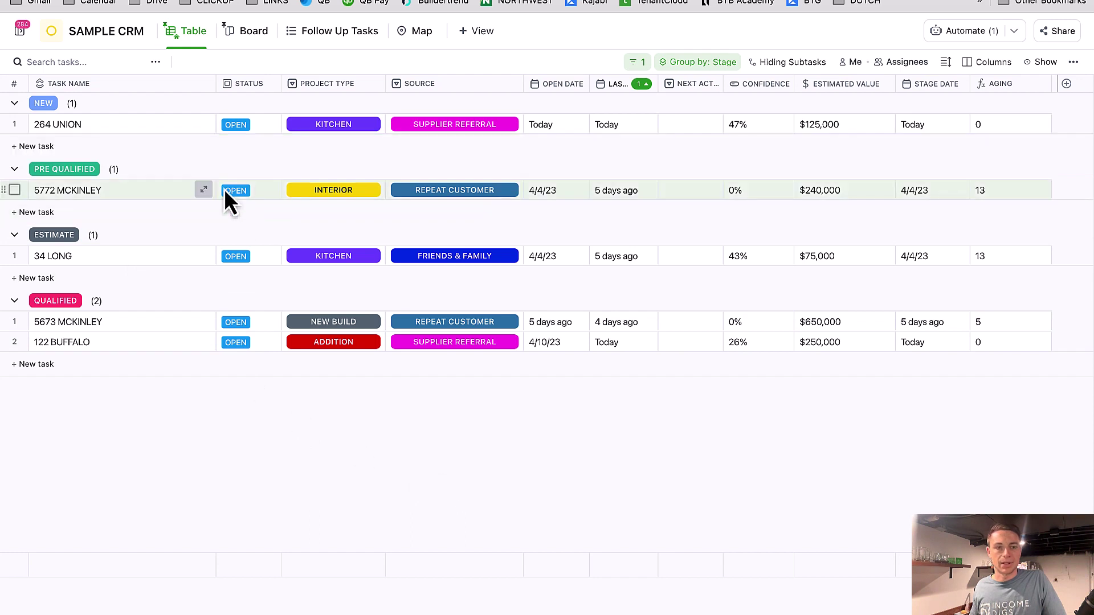
pyautogui.click(45, 147)
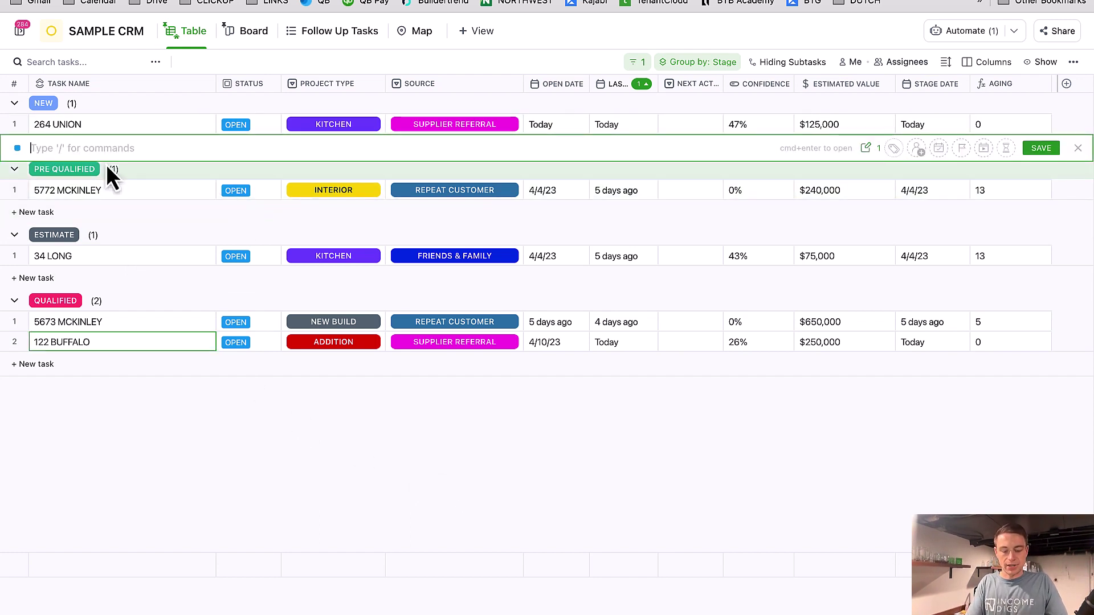
pyautogui.write('123 MAIN ST')
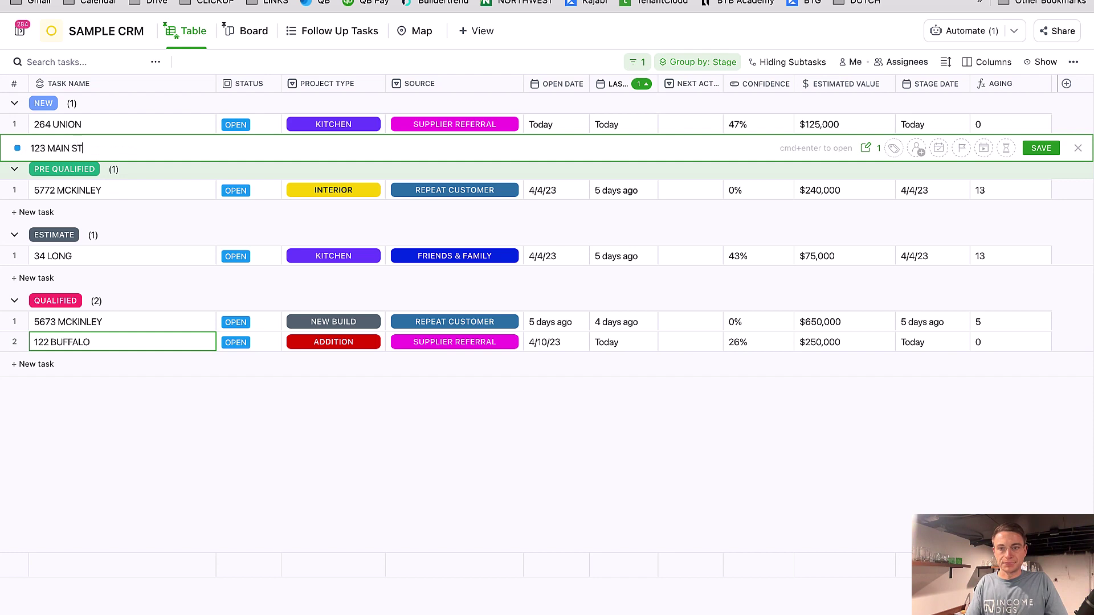
pyautogui.click(867, 149)
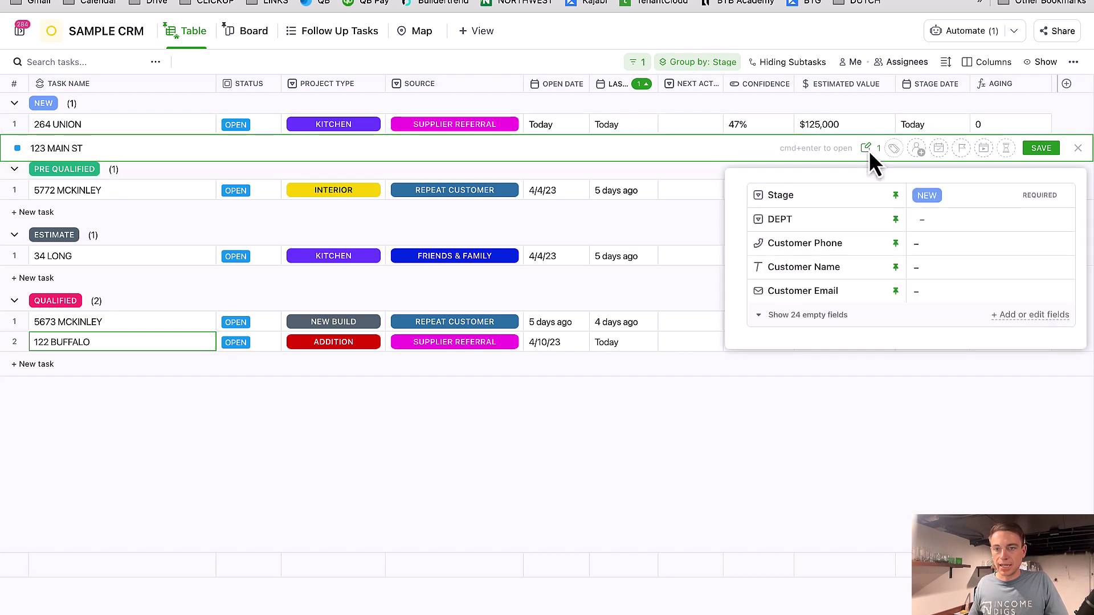
pyautogui.click(1035, 150)
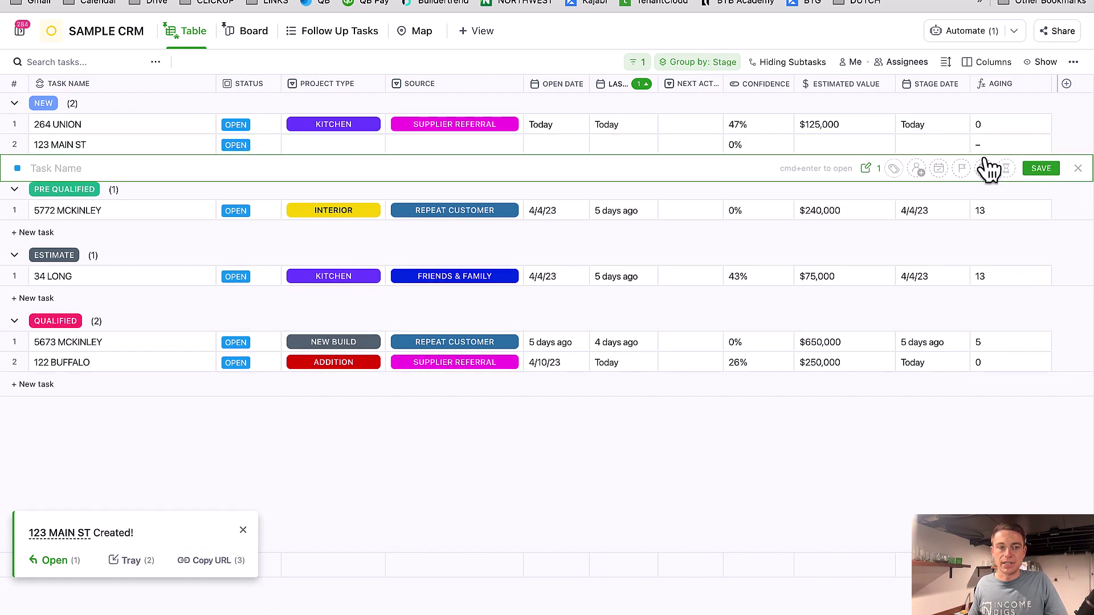
pyautogui.click(912, 145)
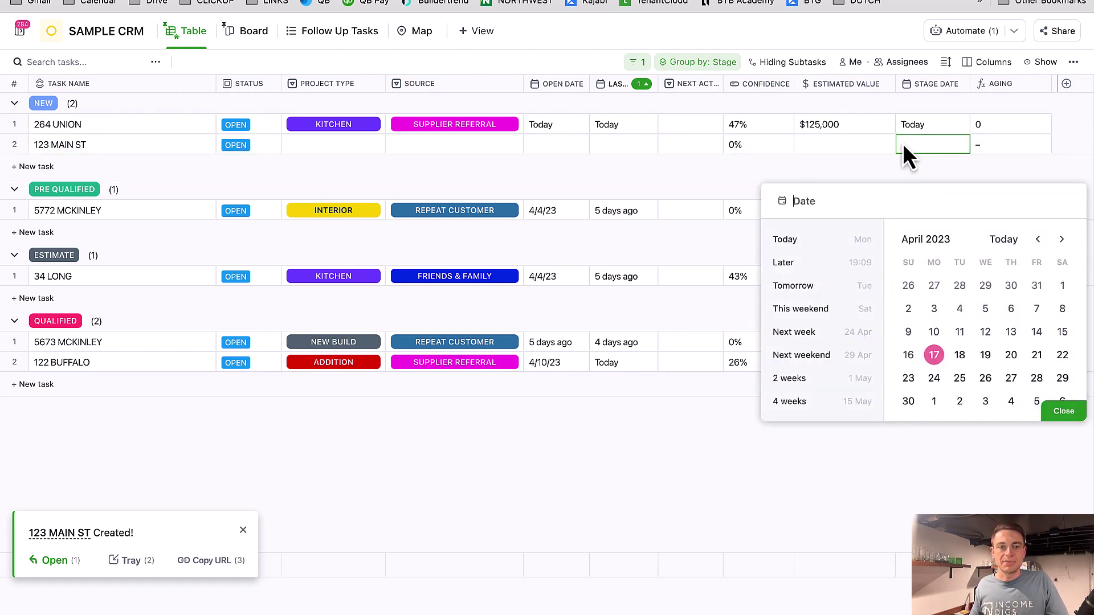
pyautogui.press('Escape')
# Delete the 123 MAIN ST task from its task settings menu
pyautogui.click(199, 145)
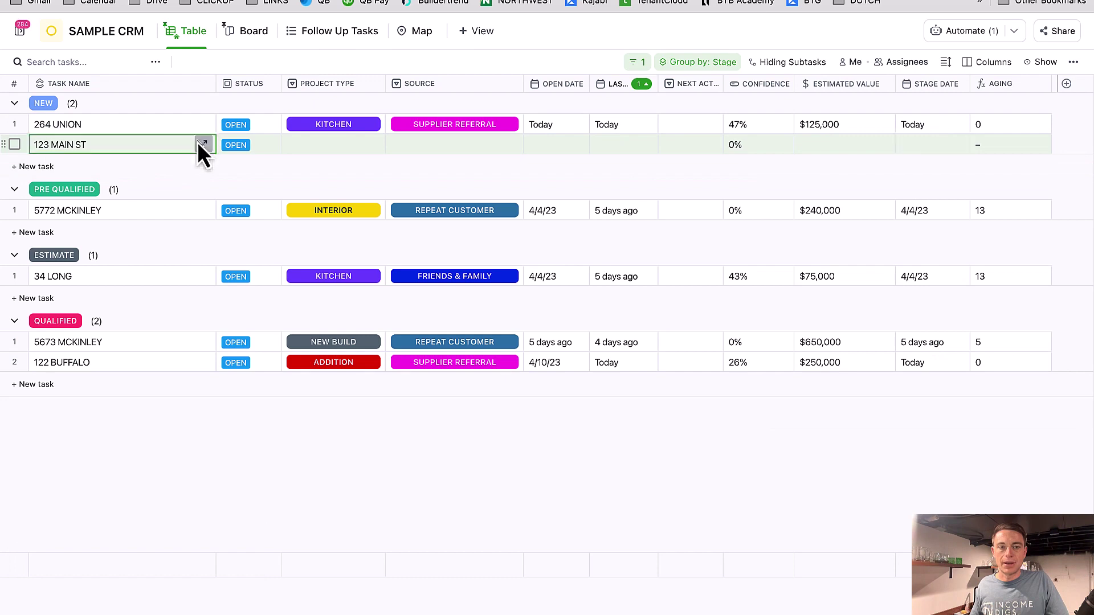
pyautogui.click(202, 144)
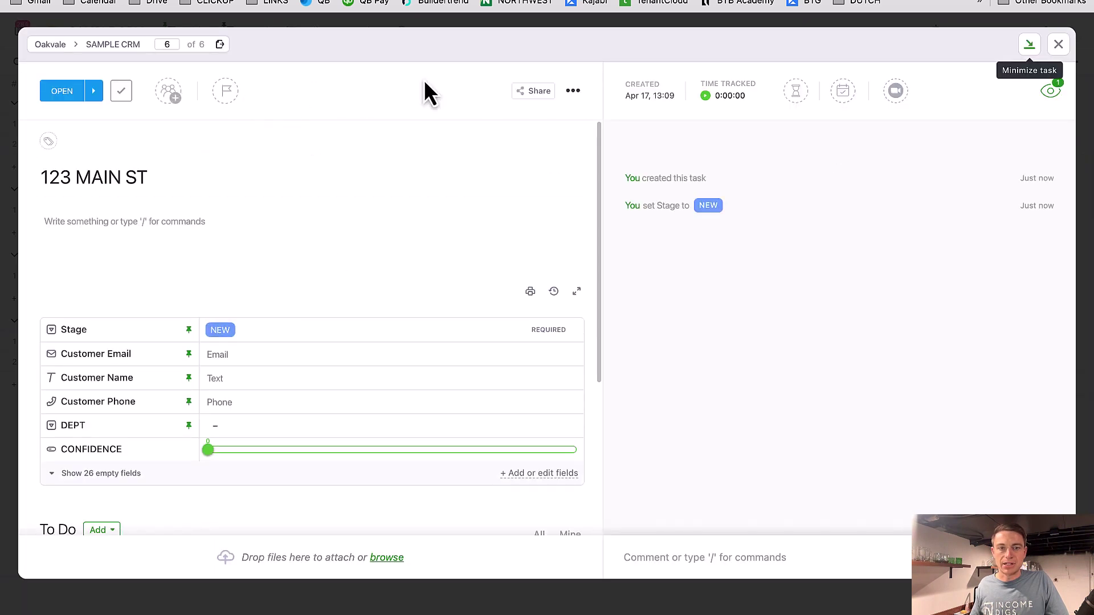
pyautogui.click(572, 90)
pyautogui.click(646, 413)
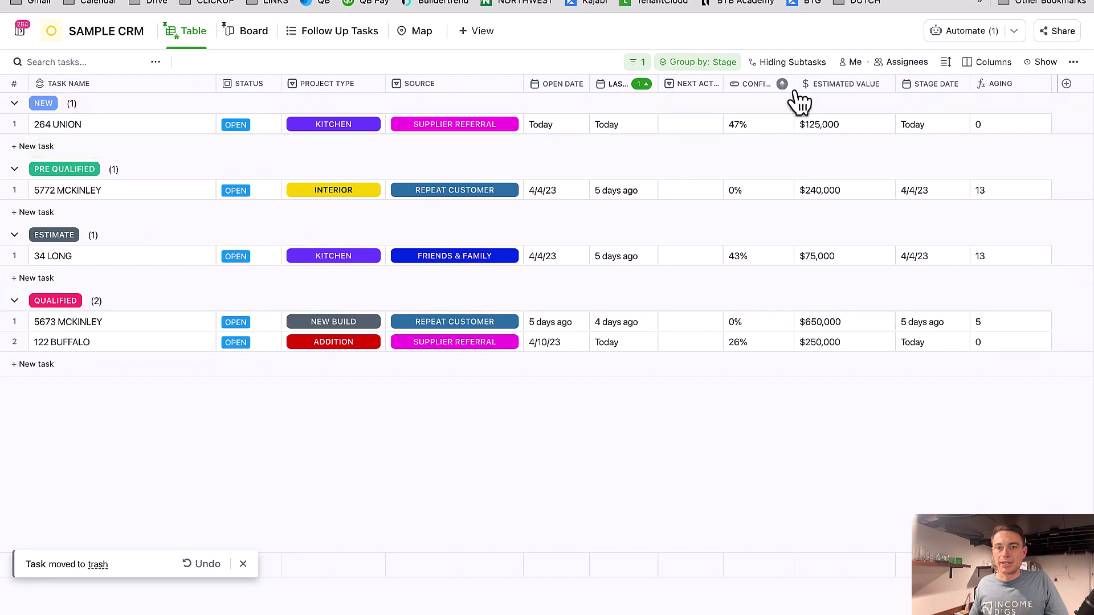
# Start a new automation with Task created as its trigger
pyautogui.click(962, 33)
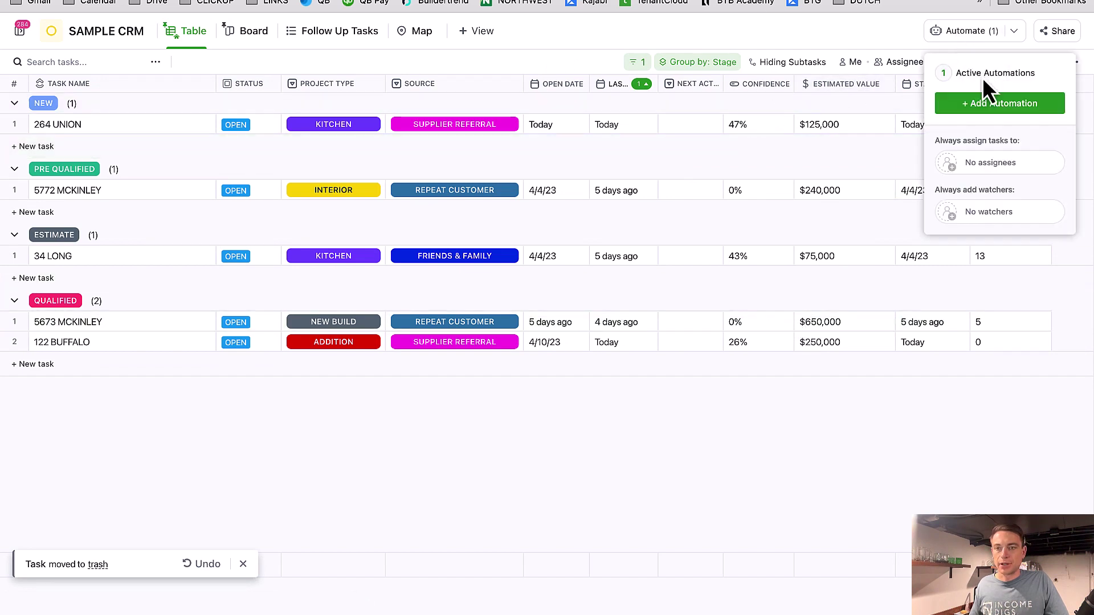
pyautogui.click(994, 116)
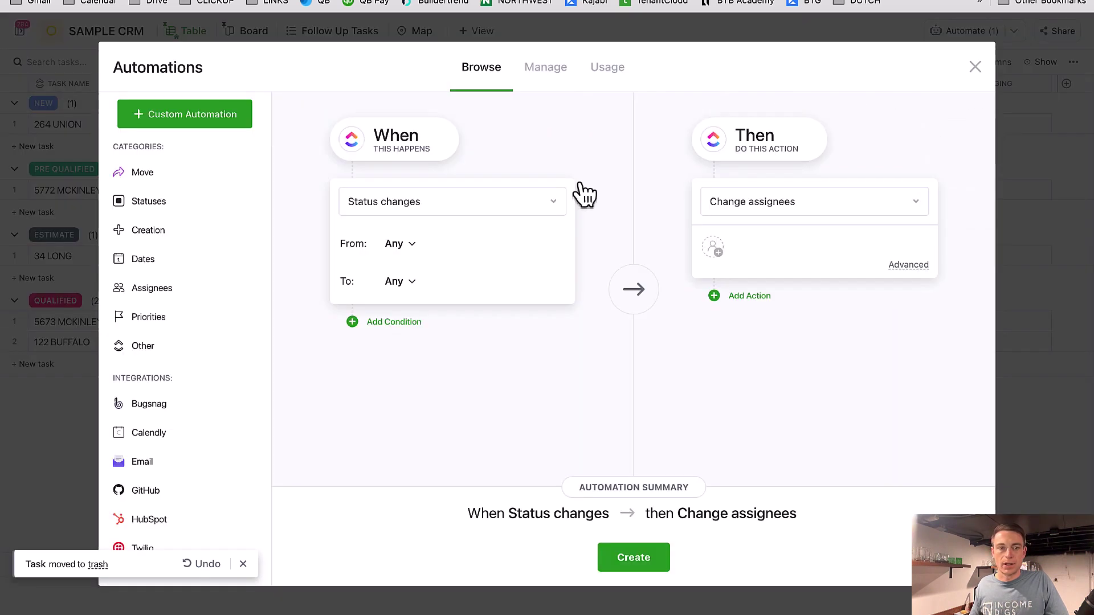
pyautogui.click(412, 200)
pyautogui.click(414, 421)
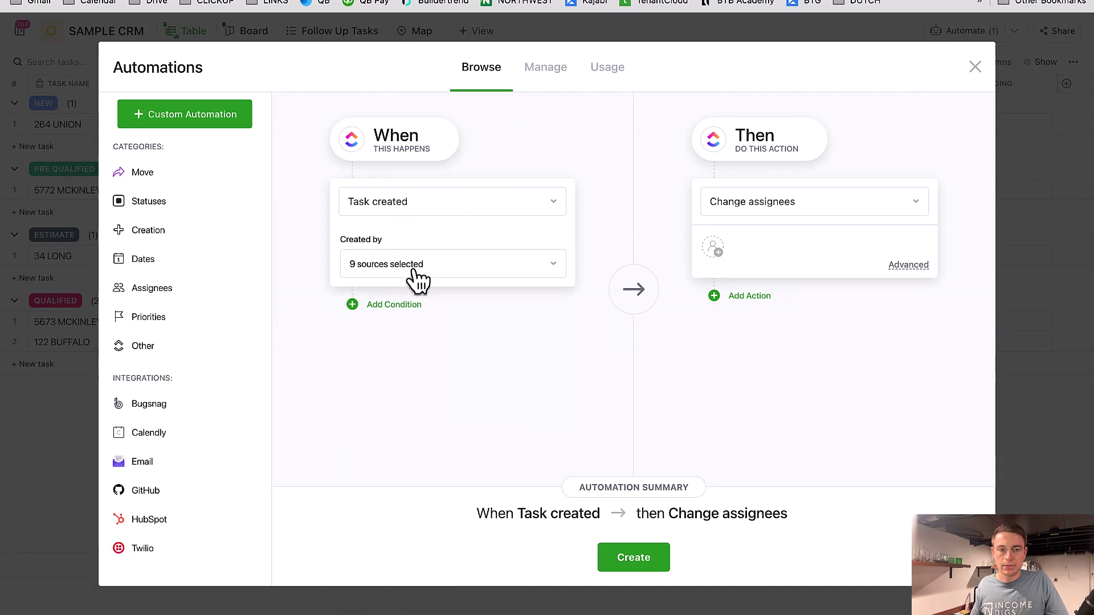
pyautogui.click(412, 271)
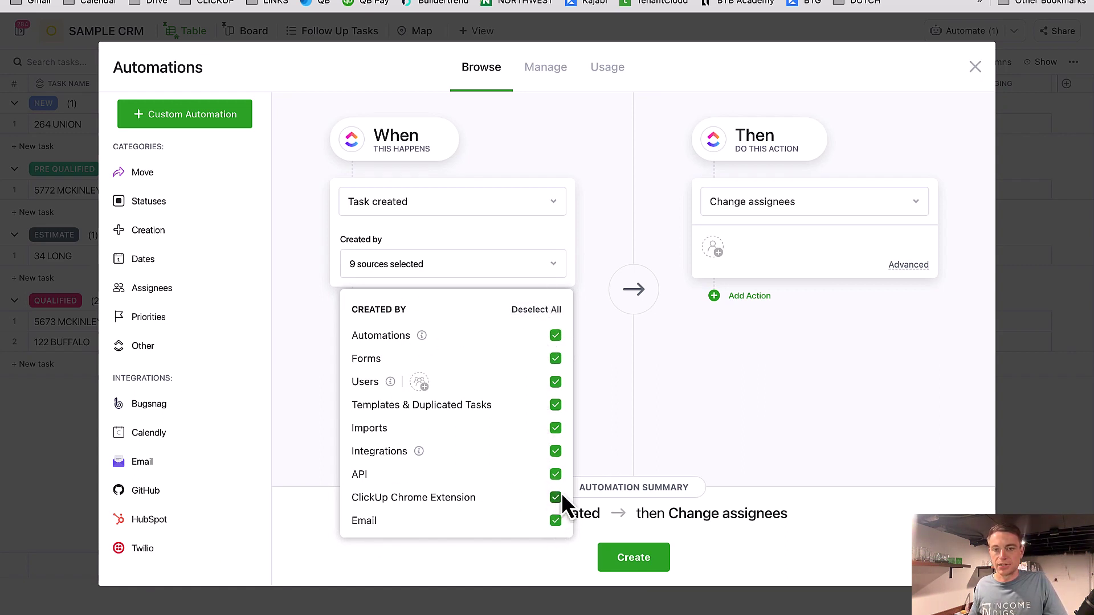
pyautogui.click(678, 387)
# Set the action to Set Custom Field STAGE DATE to On trigger date, create it, and close Automations
pyautogui.click(764, 202)
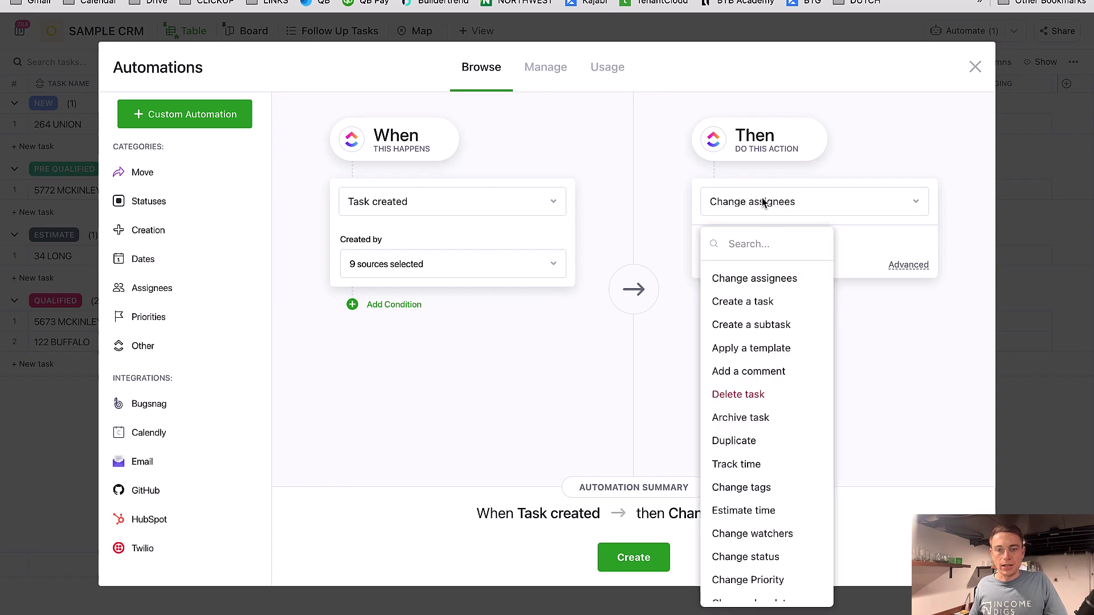
pyautogui.scroll(-3, 776, 581)
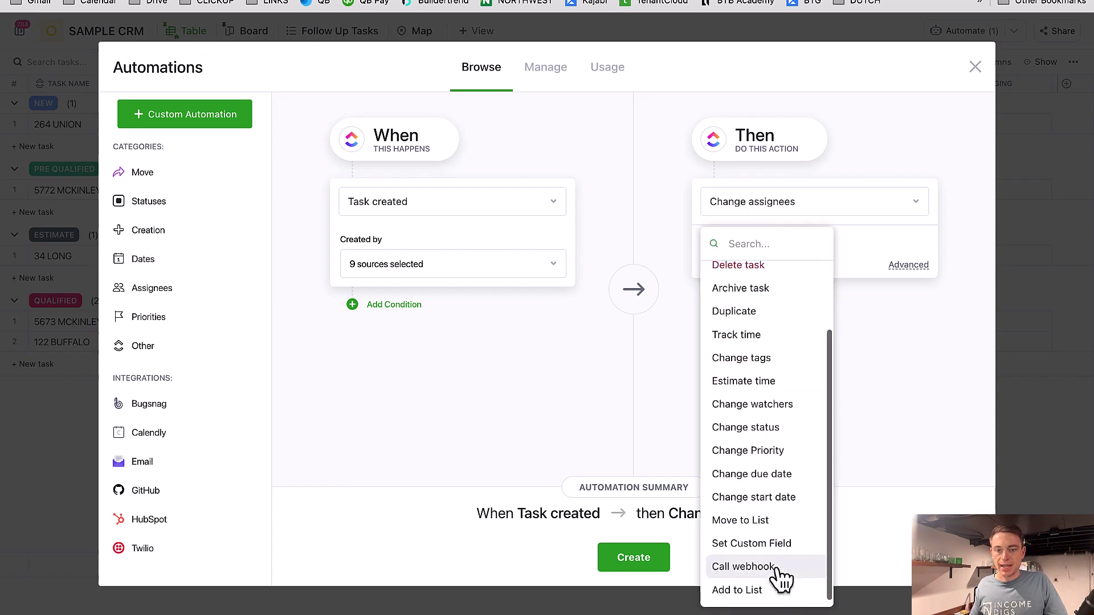
pyautogui.click(775, 543)
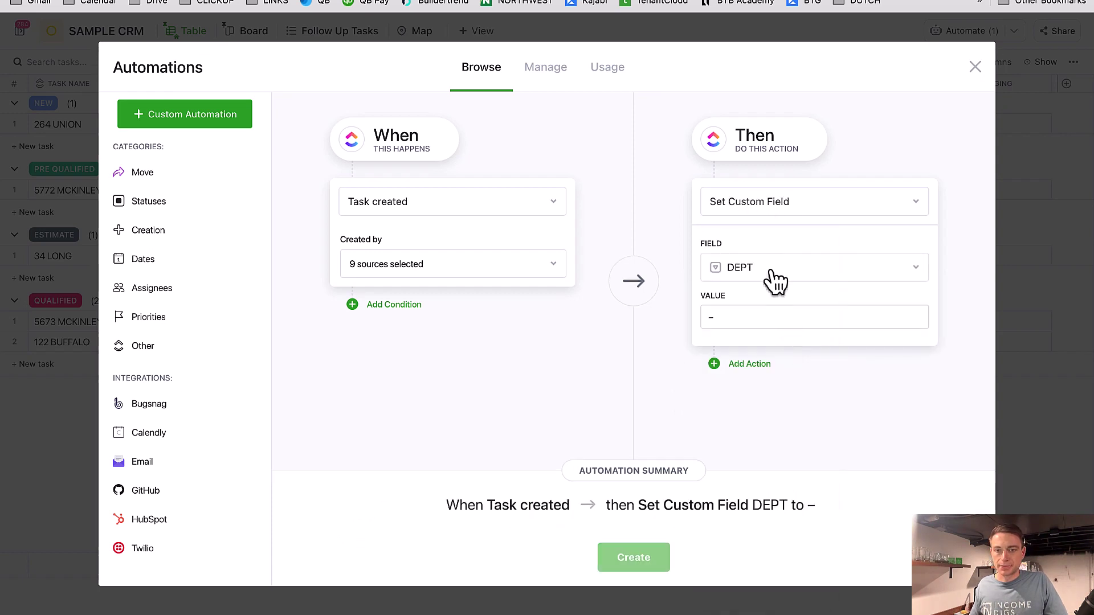
pyautogui.click(775, 271)
pyautogui.scroll(-5, 793, 434)
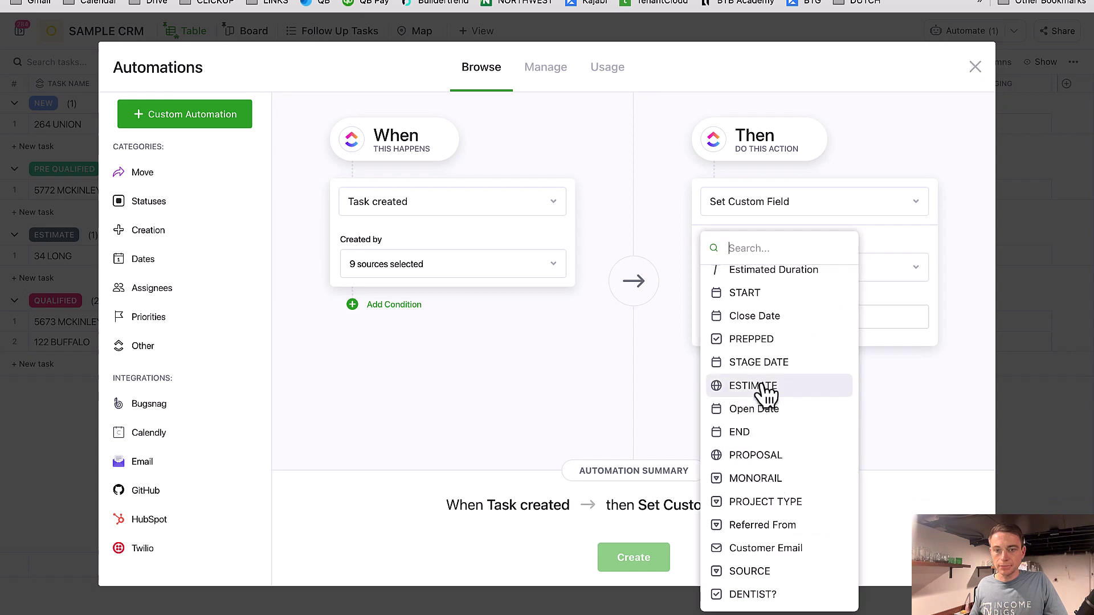
pyautogui.click(754, 362)
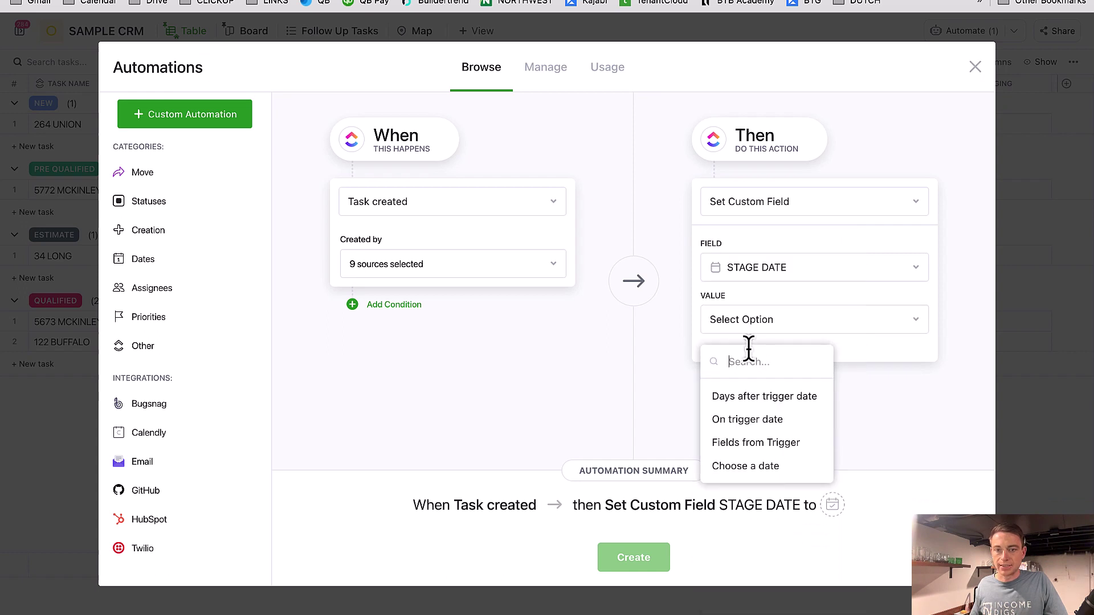
pyautogui.click(741, 421)
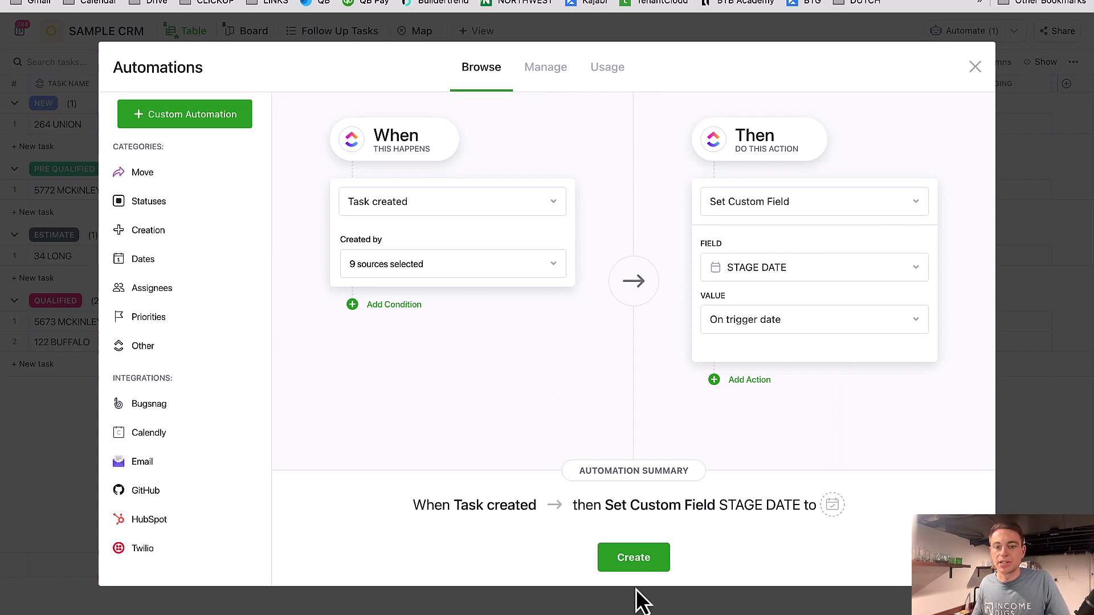
pyautogui.click(637, 564)
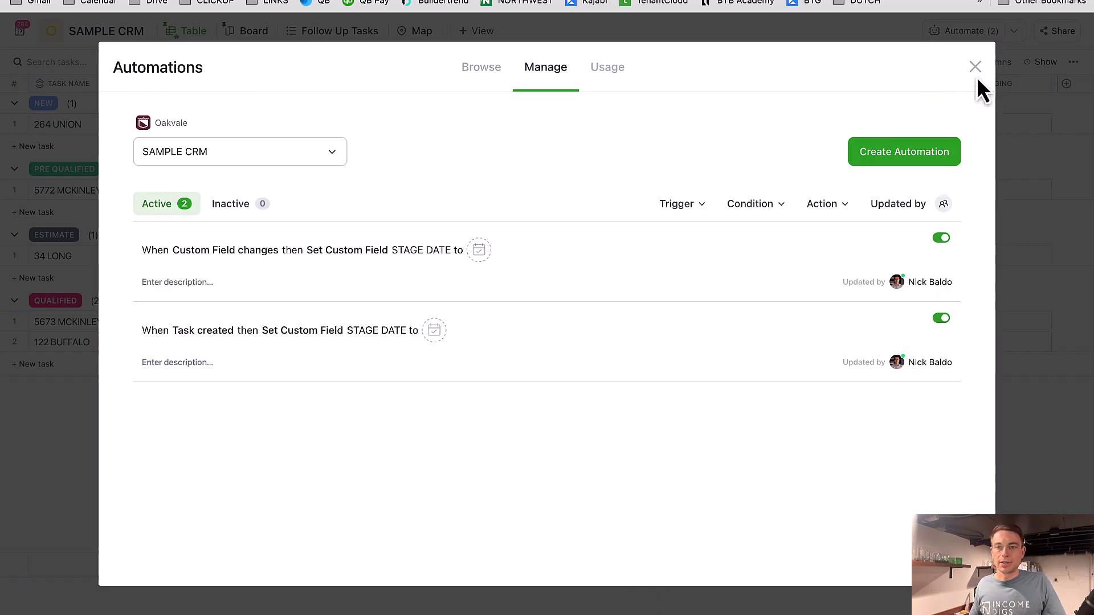
pyautogui.click(975, 67)
# Add the 123 MAIN ST task under NEW and reload to see STAGE DATE filled as Today
pyautogui.click(37, 146)
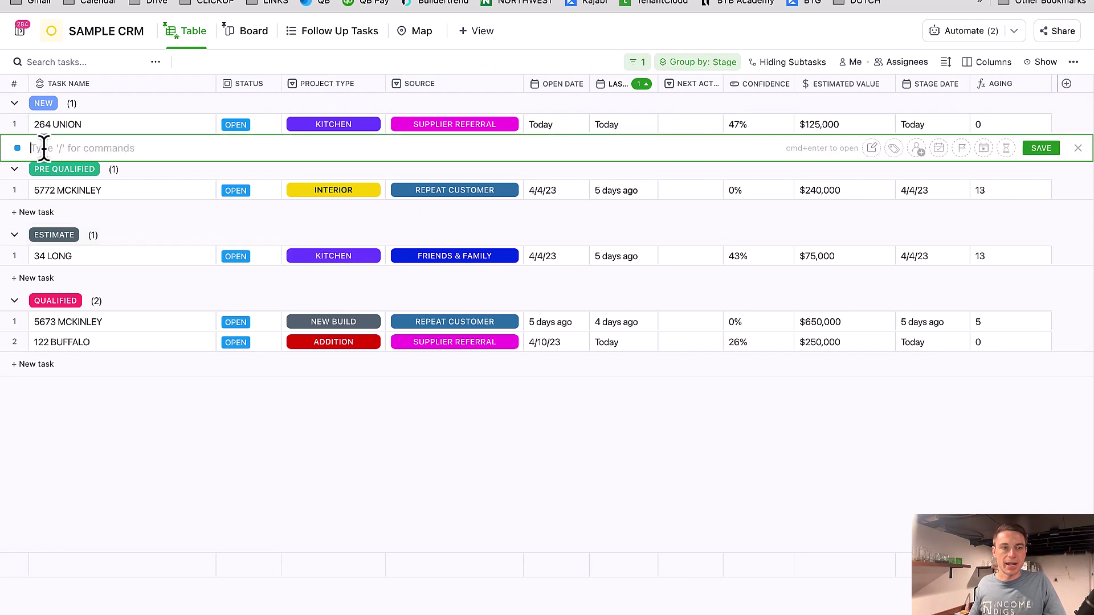
pyautogui.write('123 MAIN ST')
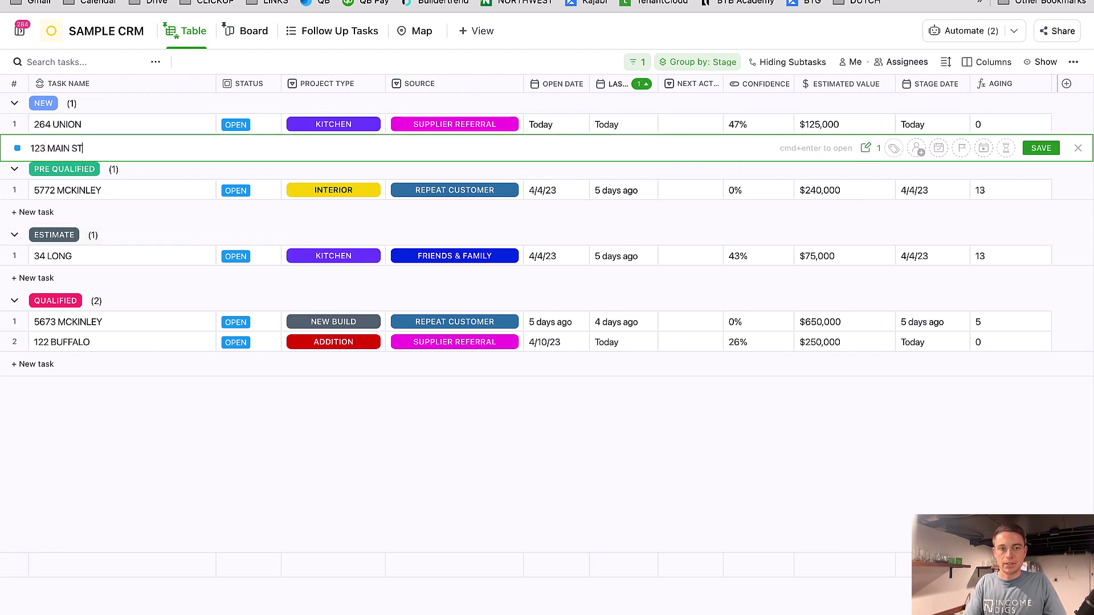
pyautogui.press('Return')
pyautogui.click(312, 510)
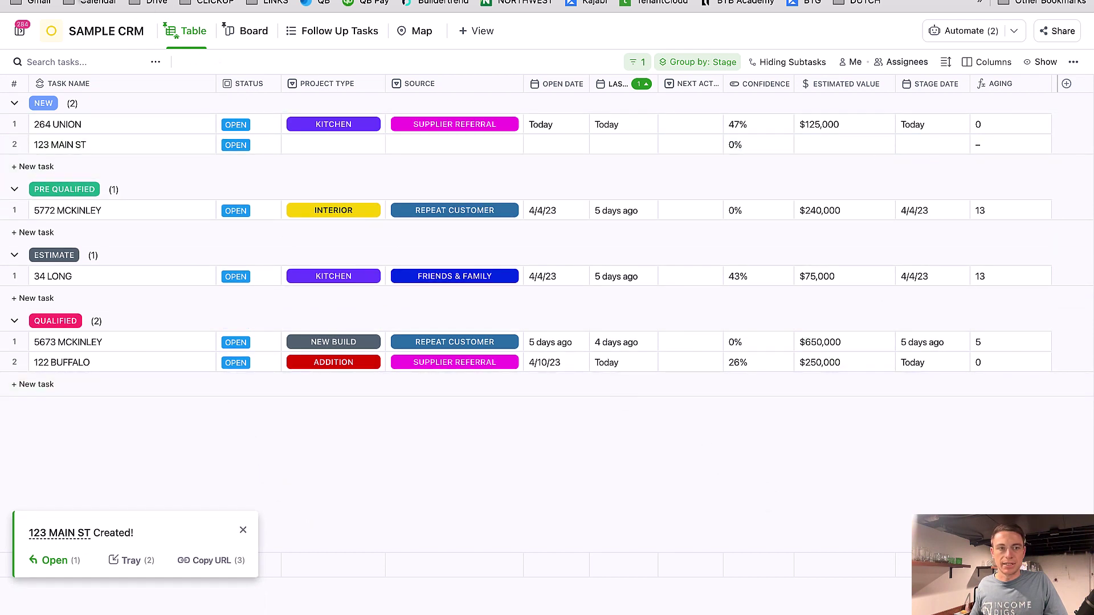
pyautogui.press('super+r')
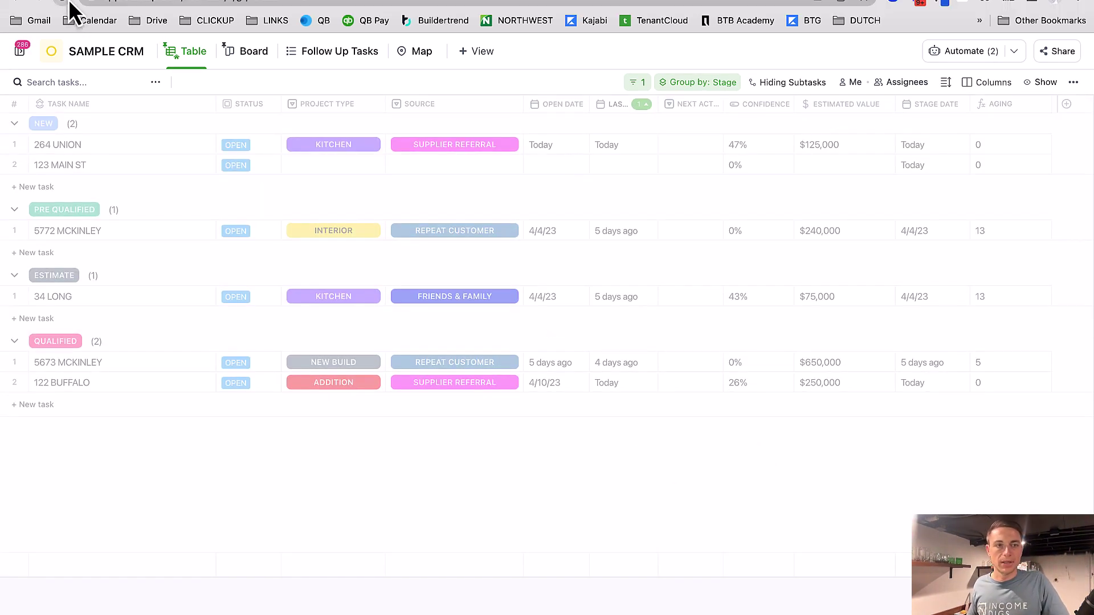
pyautogui.click(74, 16)
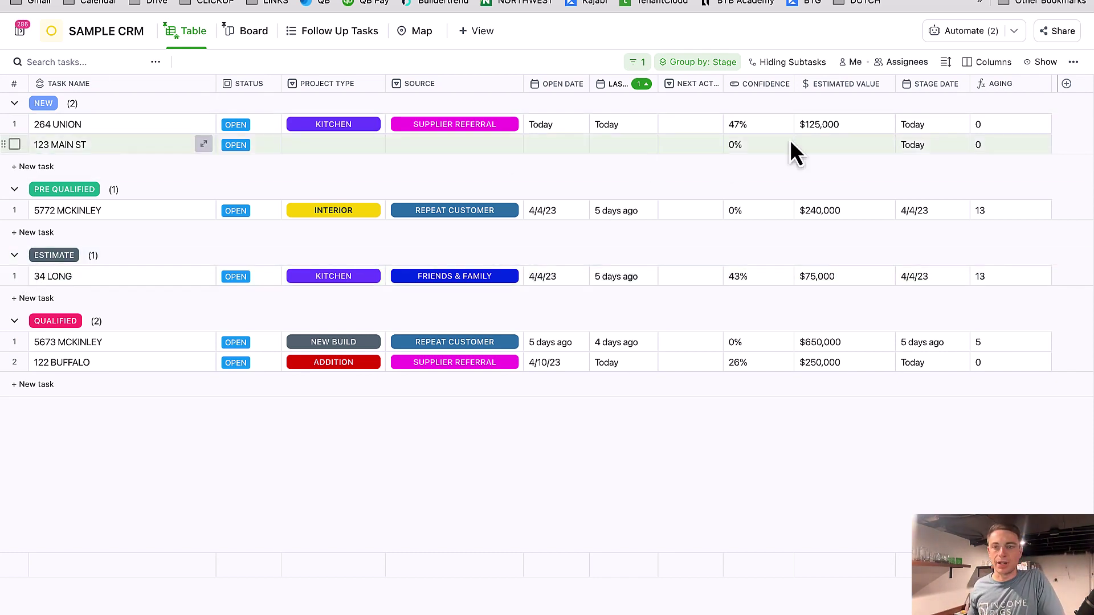
# Start another automation with Custom Field changes as its trigger
pyautogui.click(943, 35)
pyautogui.click(967, 103)
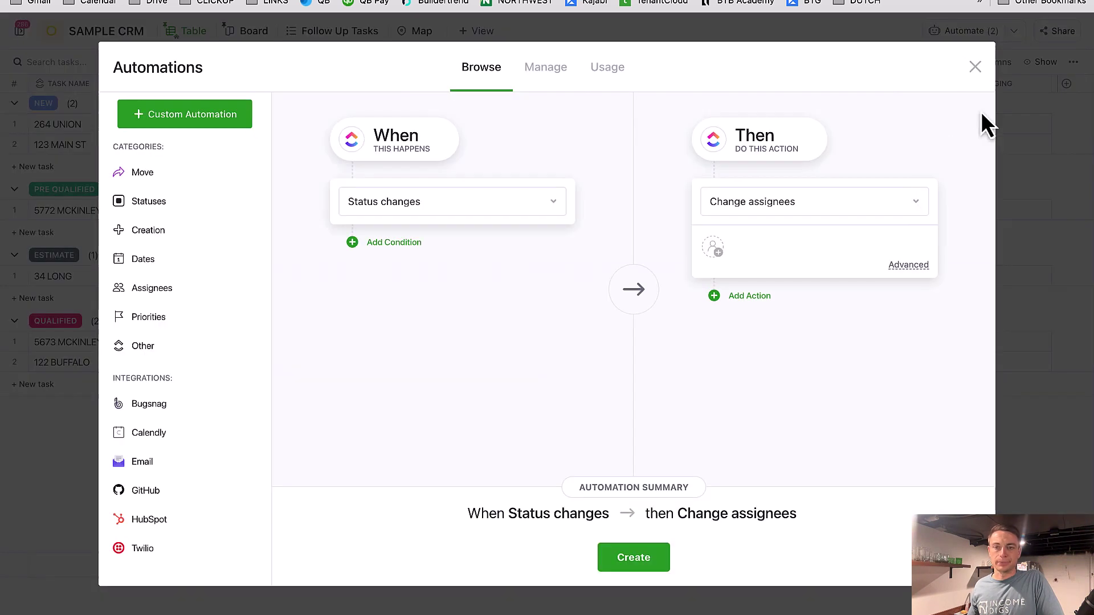
pyautogui.click(373, 208)
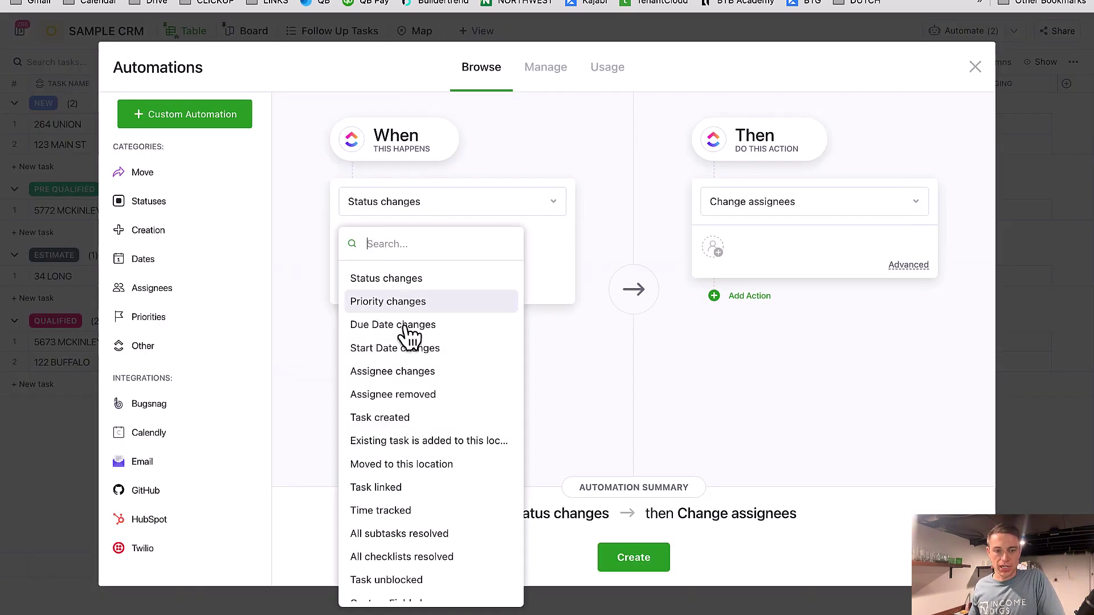
pyautogui.scroll(-2, 422, 433)
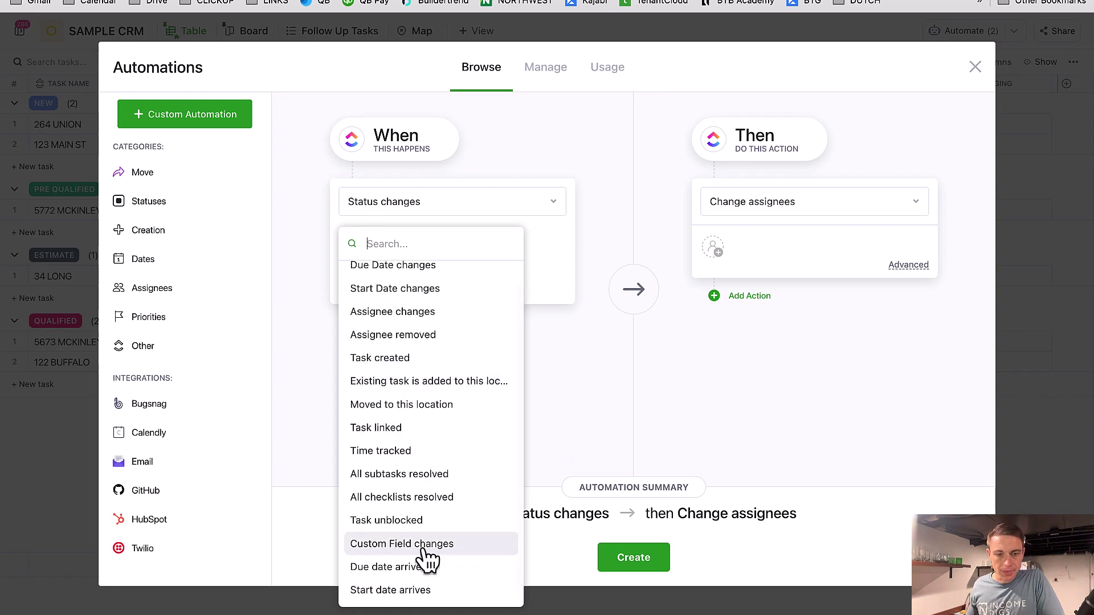
pyautogui.click(388, 546)
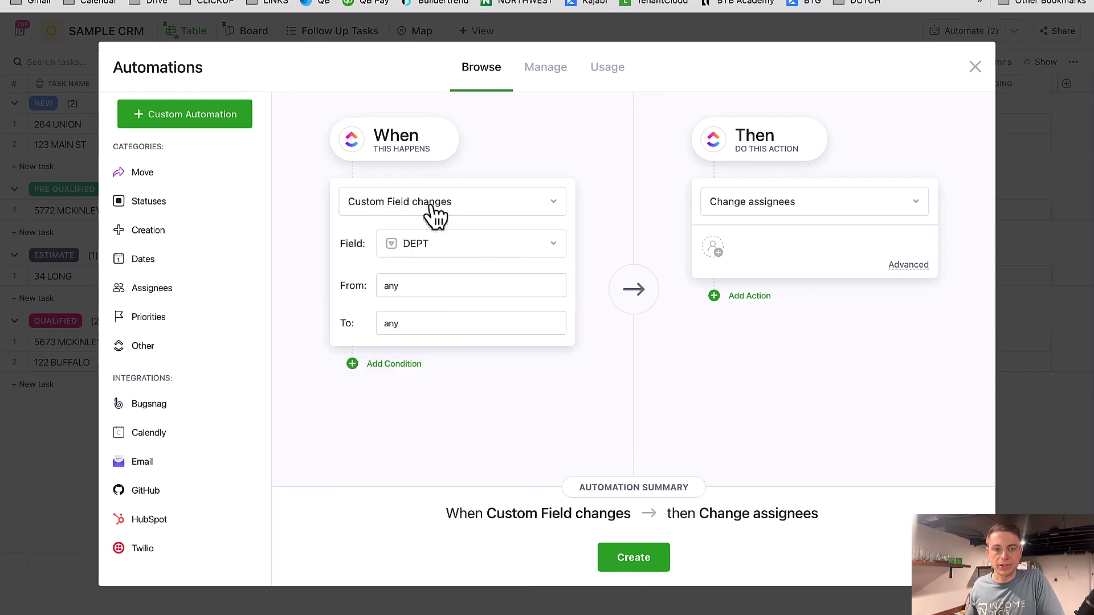
# Watch the Stage field and trigger only when it changes to PRE QUALIFIED
pyautogui.click(418, 253)
pyautogui.scroll(-5, 446, 455)
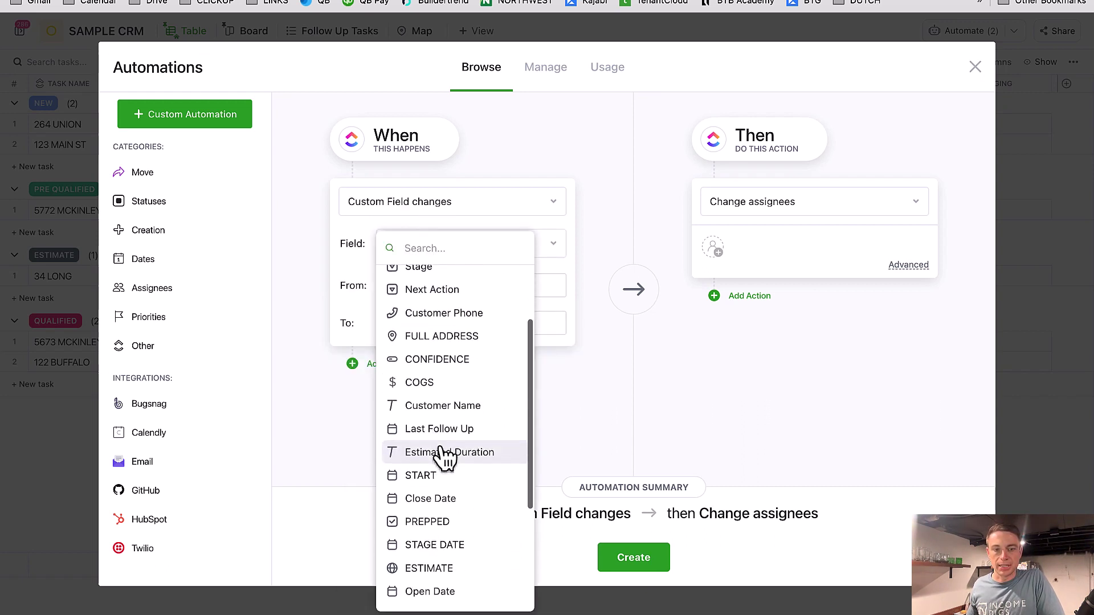
pyautogui.scroll(-6, 442, 456)
pyautogui.scroll(10, 433, 364)
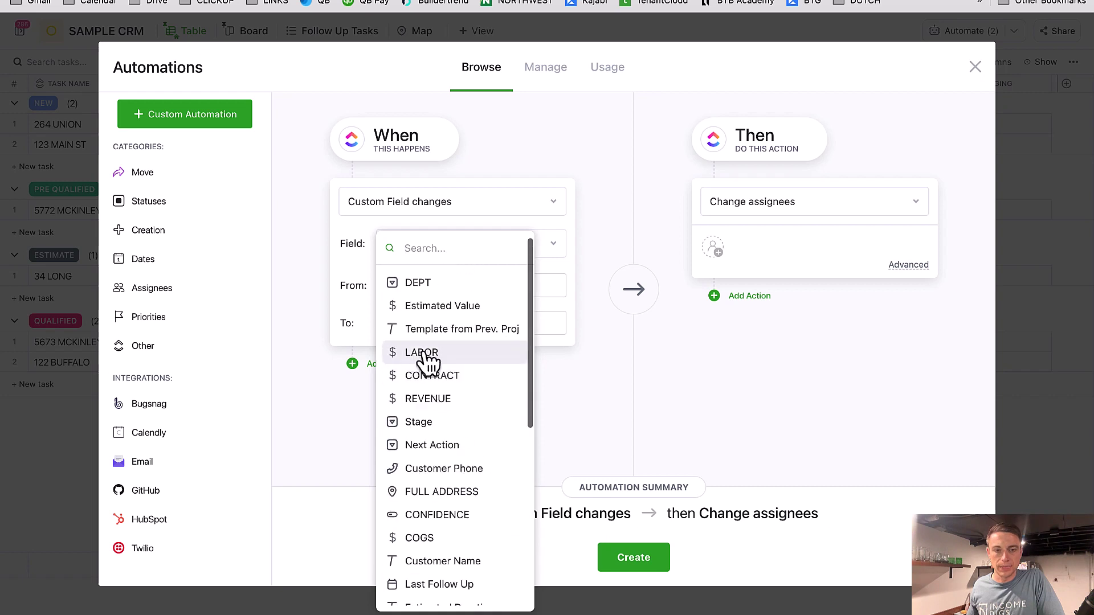
pyautogui.click(422, 424)
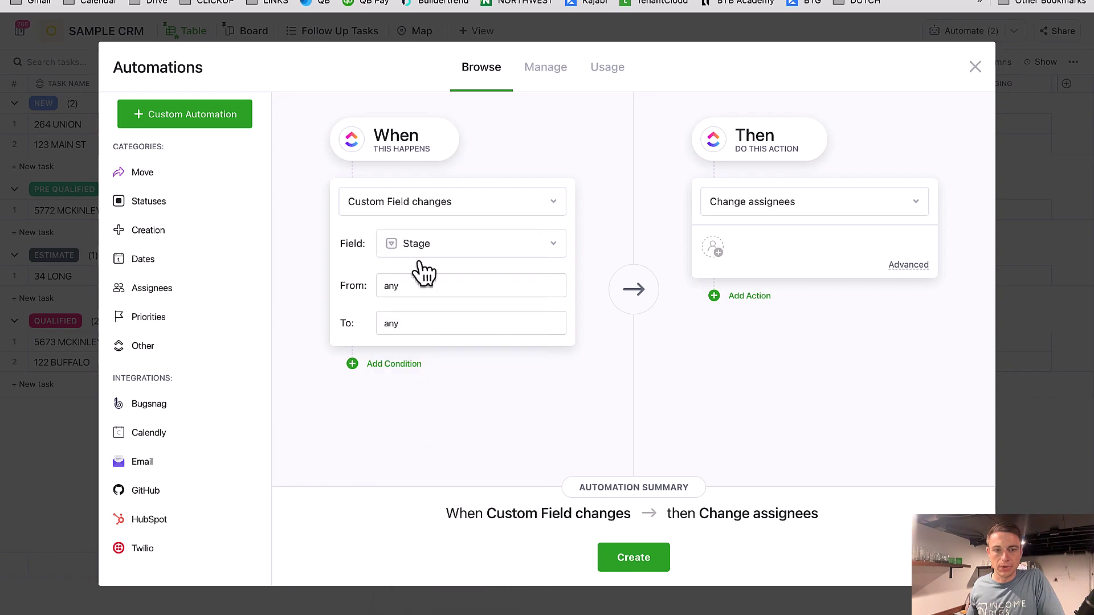
pyautogui.click(391, 325)
pyautogui.click(450, 468)
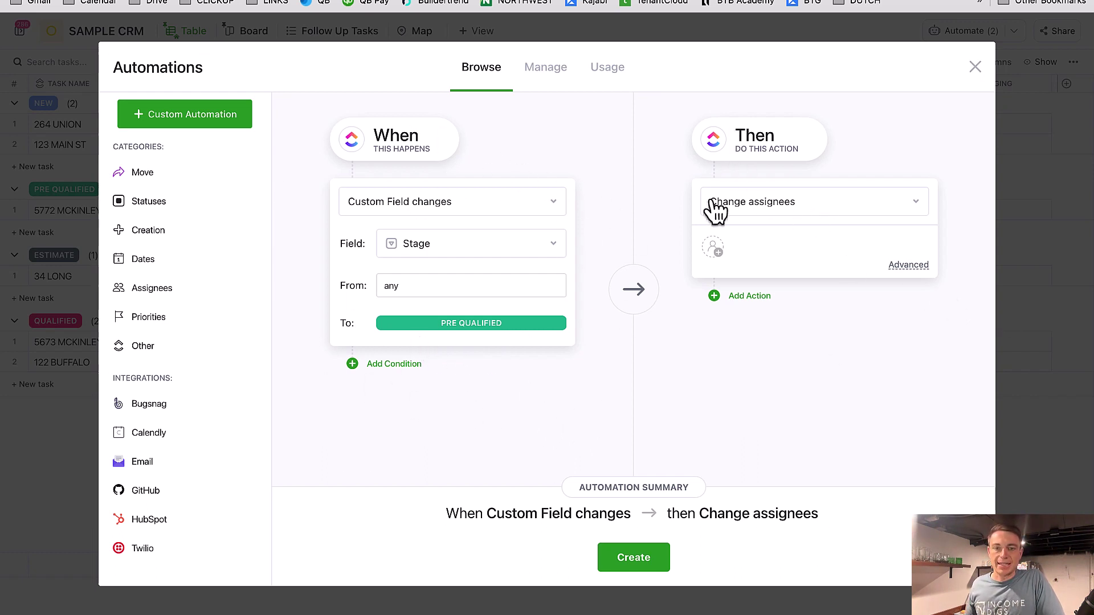
# Make the action Create a subtask named with the Task Name chip plus ' - PREP ESTIMATE'
pyautogui.click(776, 202)
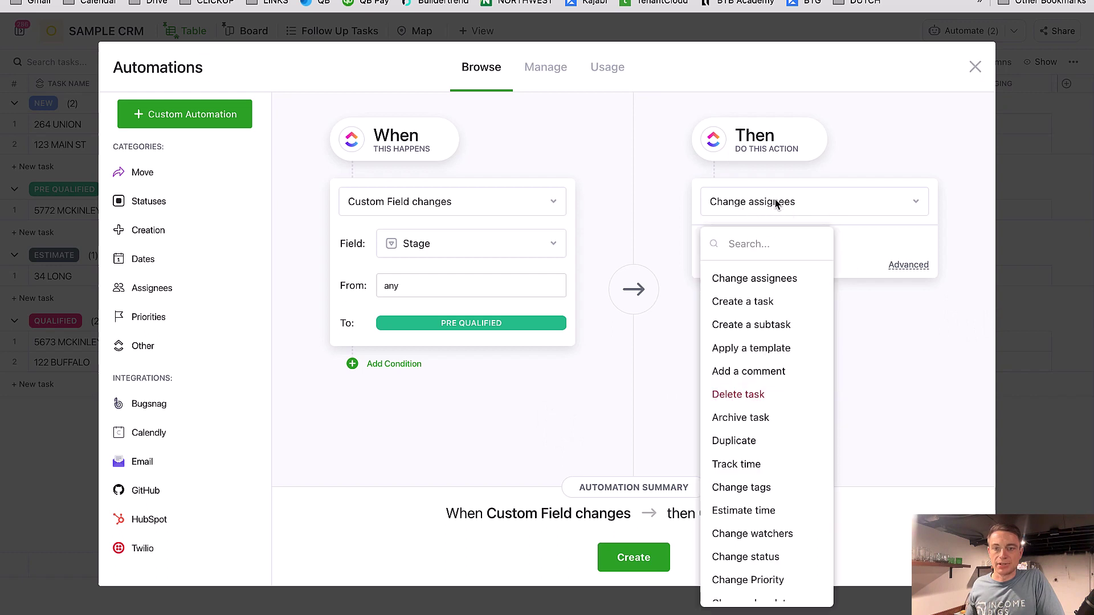
pyautogui.click(764, 325)
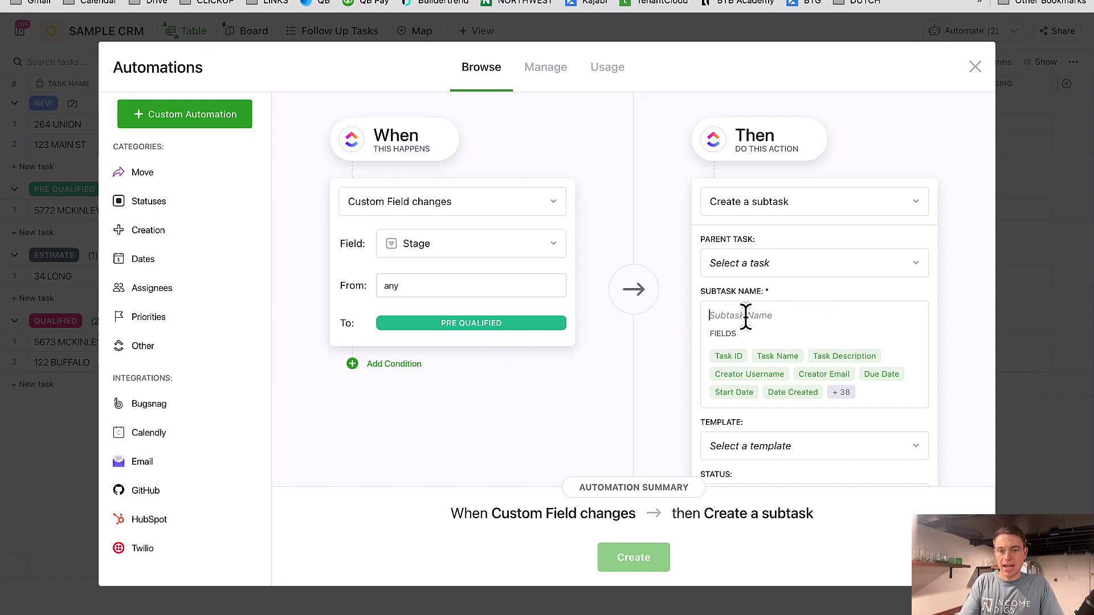
pyautogui.click(782, 358)
pyautogui.write('- PREP ESTIMATE')
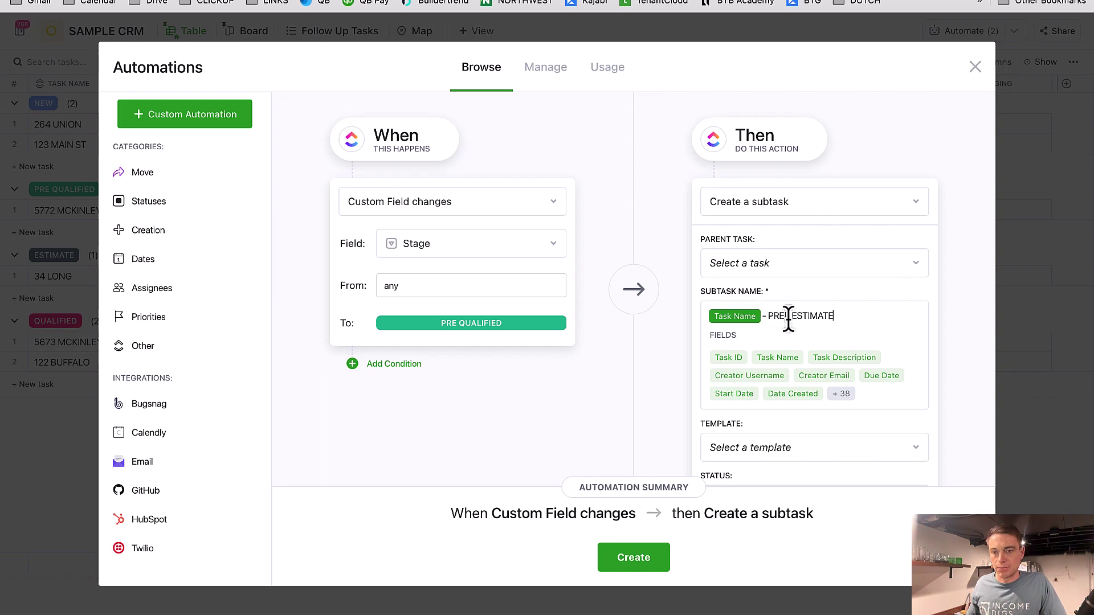
pyautogui.scroll(-3, 819, 328)
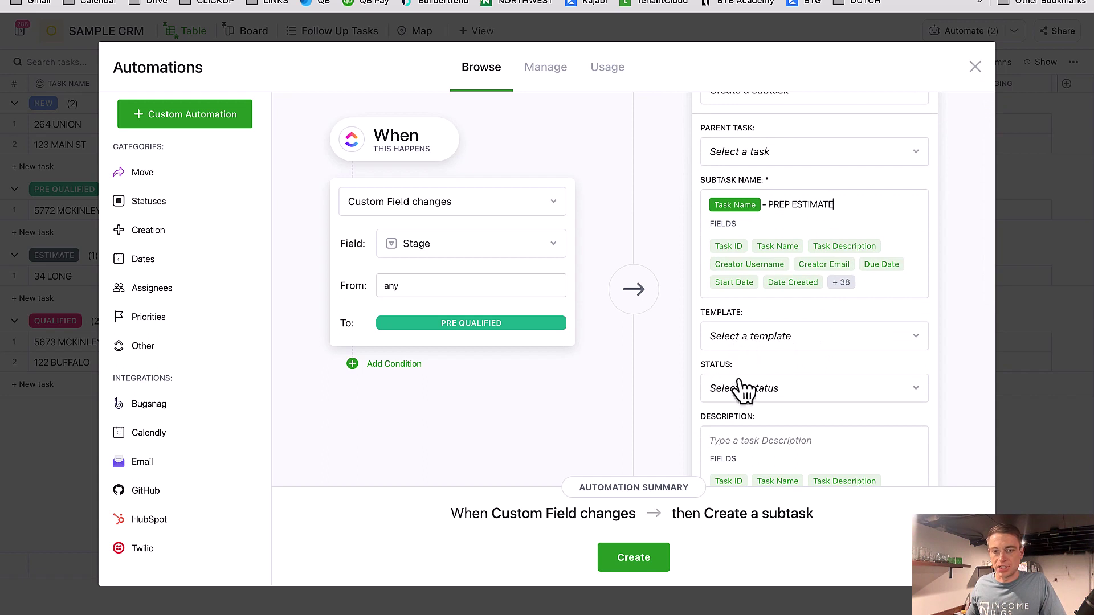
# Give the subtask status OPEN, priority Normal, and due date 2 days after trigger
pyautogui.click(716, 393)
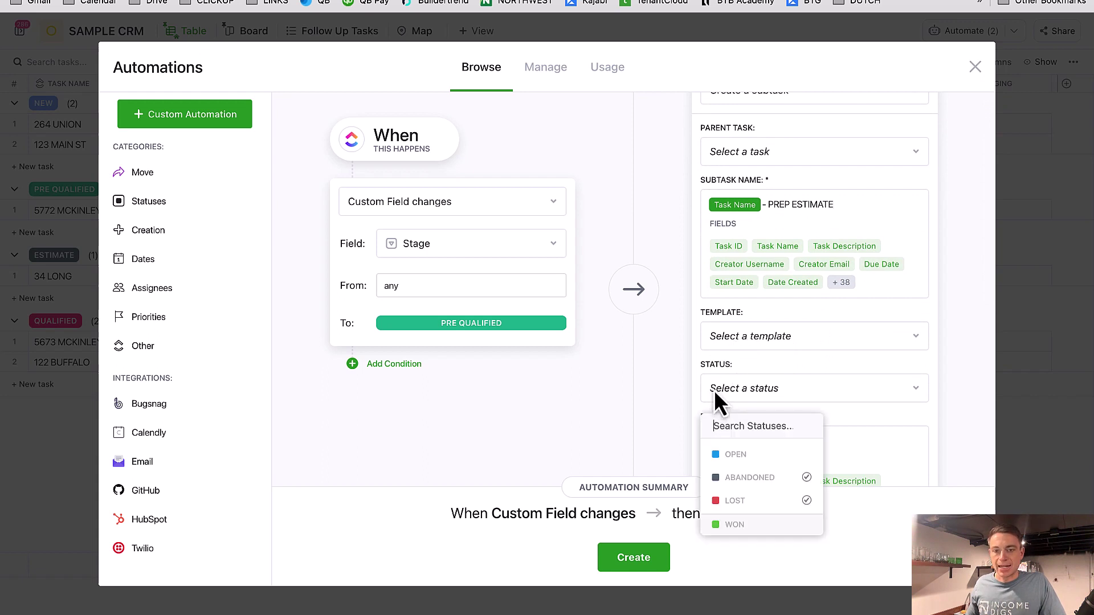
pyautogui.click(732, 454)
pyautogui.scroll(-3, 745, 409)
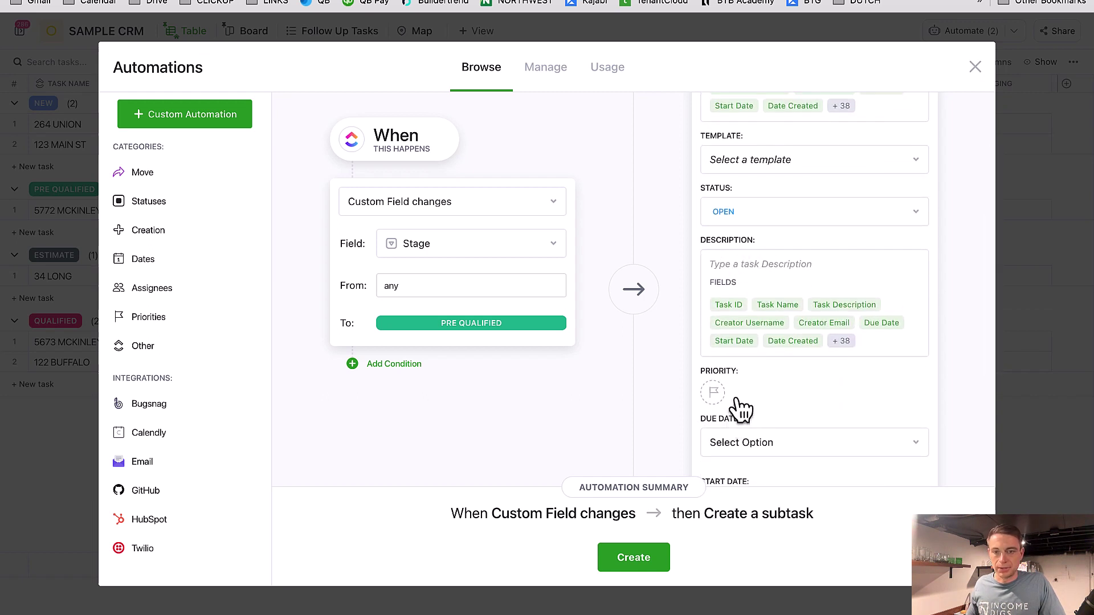
pyautogui.click(713, 392)
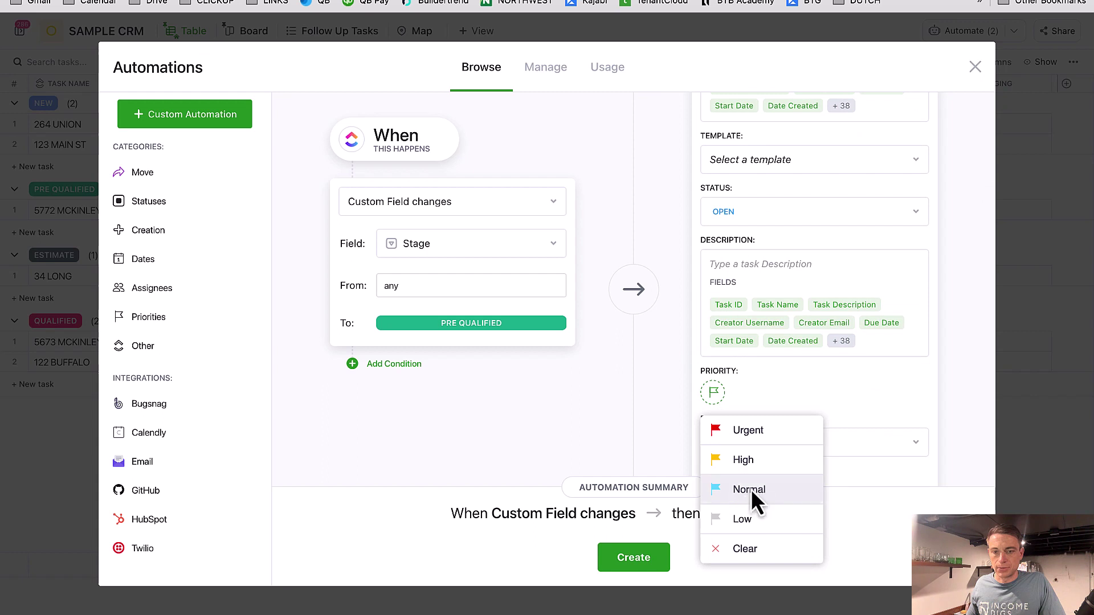
pyautogui.click(751, 491)
pyautogui.scroll(-5, 798, 410)
pyautogui.click(747, 266)
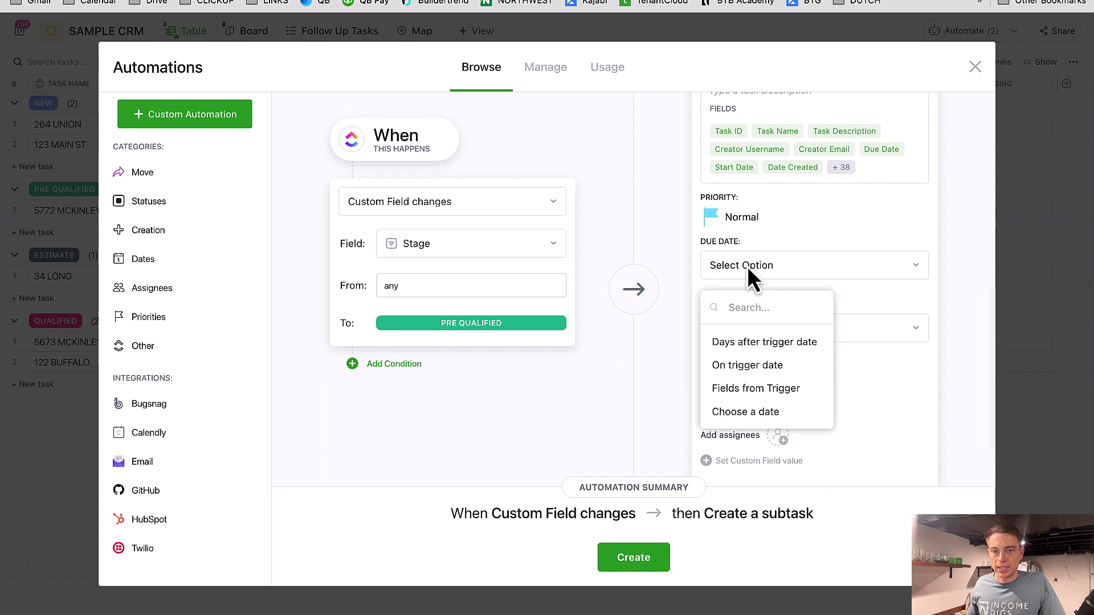
pyautogui.click(745, 342)
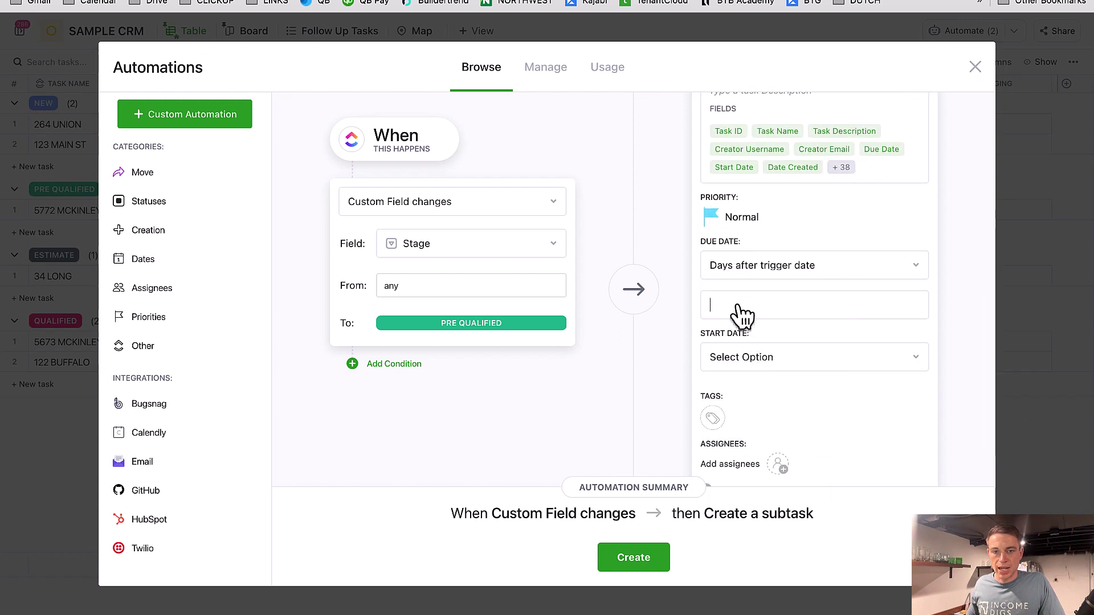
pyautogui.write('2')
# Add a teammate as the subtask's assignee, leaving start date and custom fields unchanged
pyautogui.click(813, 232)
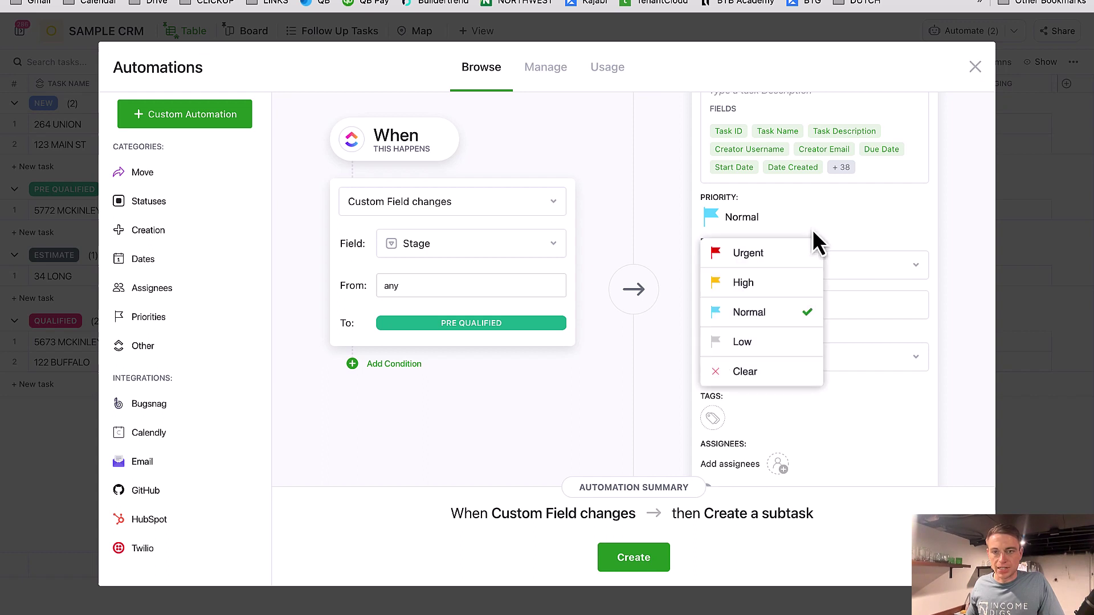
pyautogui.click(884, 237)
pyautogui.click(773, 361)
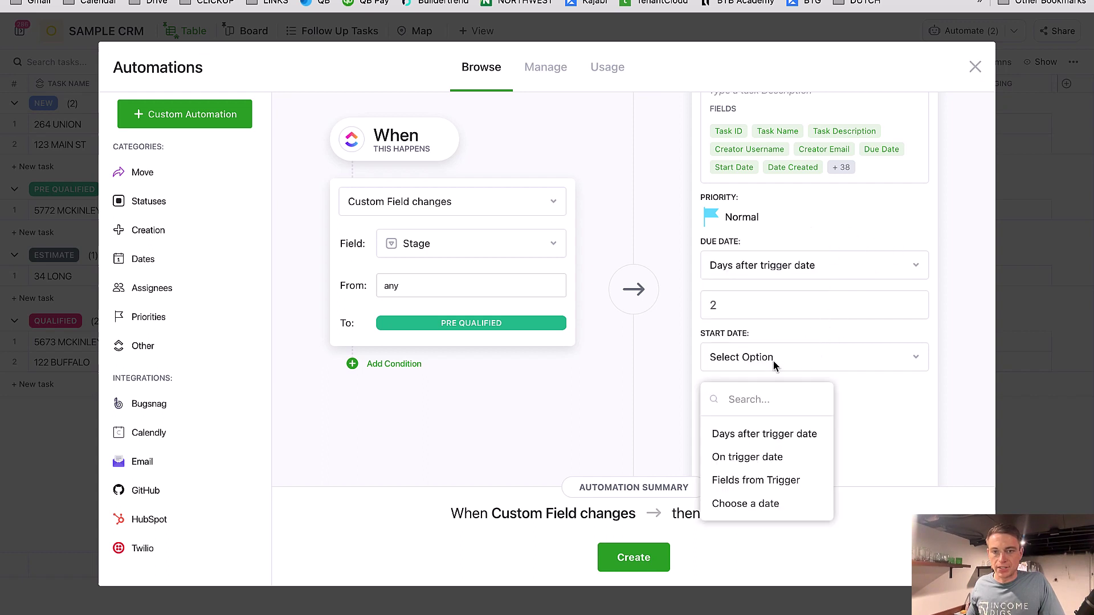
pyautogui.click(864, 419)
pyautogui.scroll(-2, 858, 420)
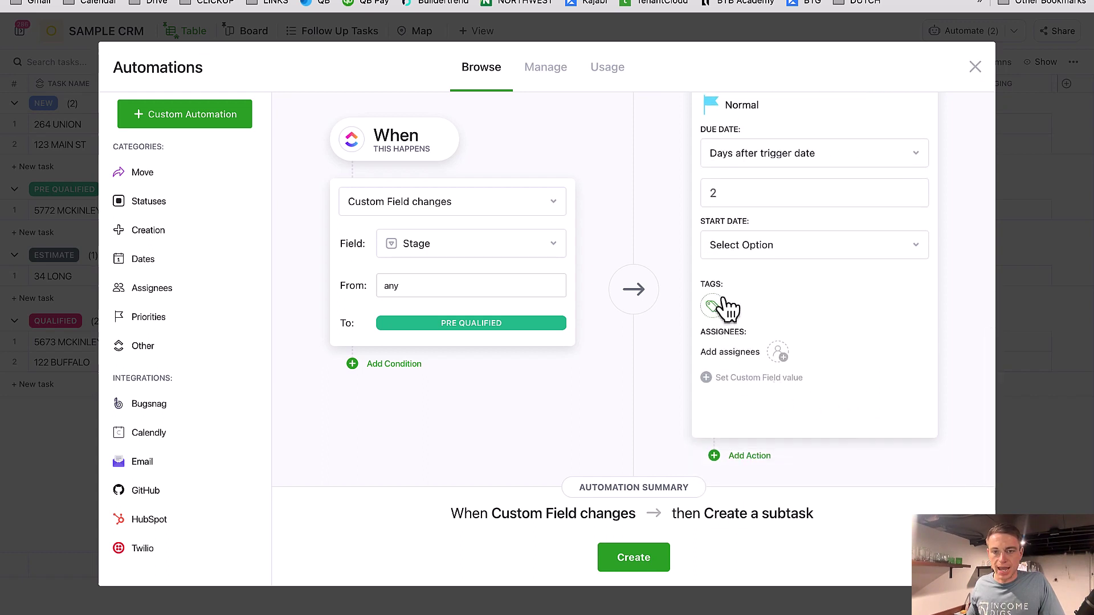
pyautogui.click(777, 352)
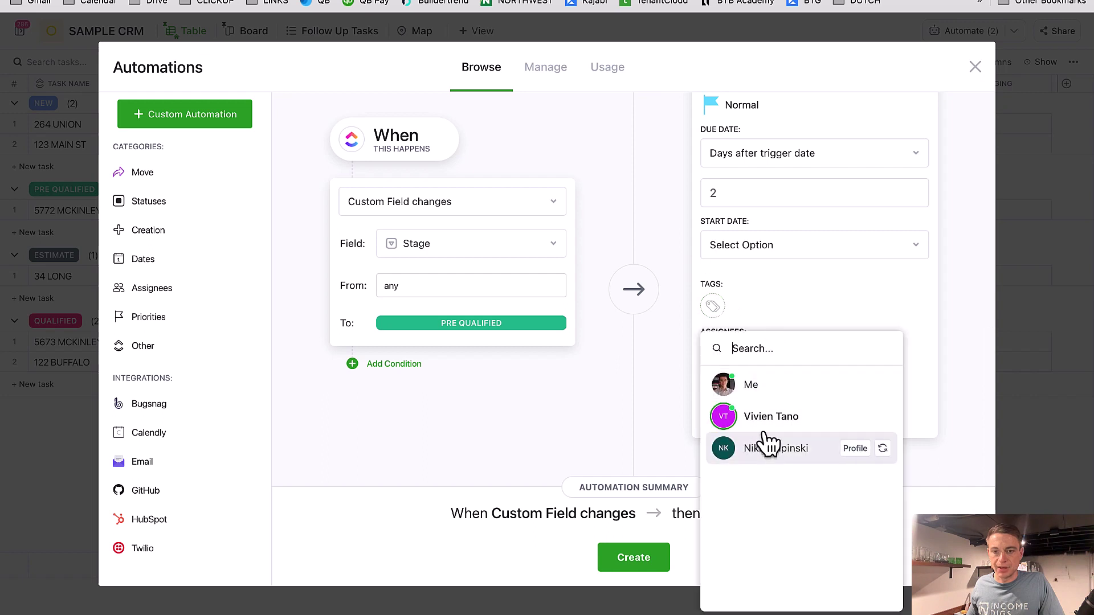
pyautogui.click(770, 417)
pyautogui.click(861, 288)
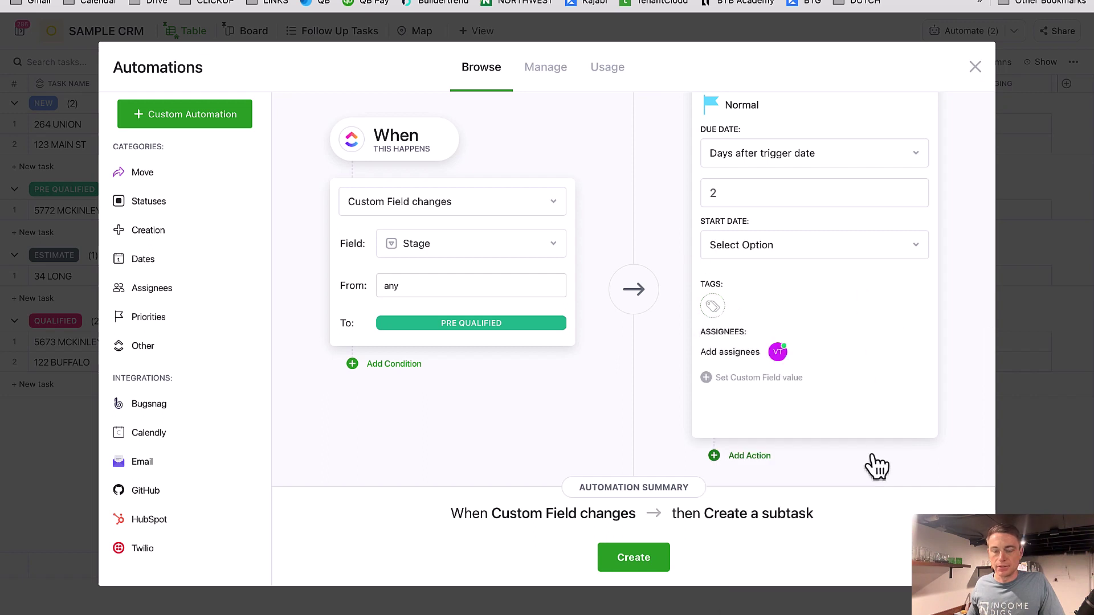
pyautogui.click(767, 378)
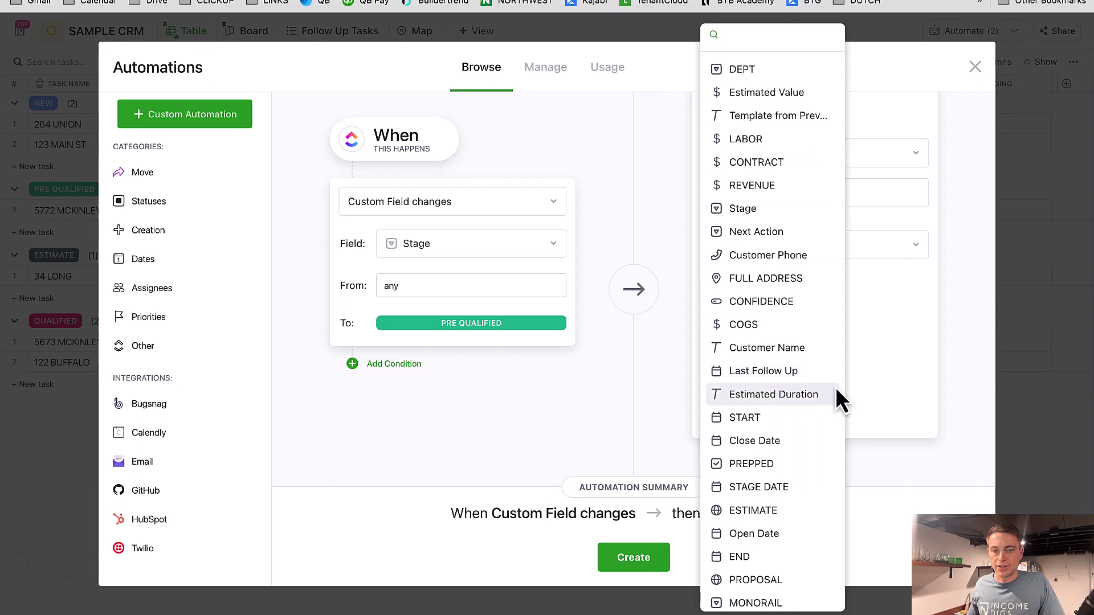
pyautogui.click(874, 389)
pyautogui.scroll(5, 781, 387)
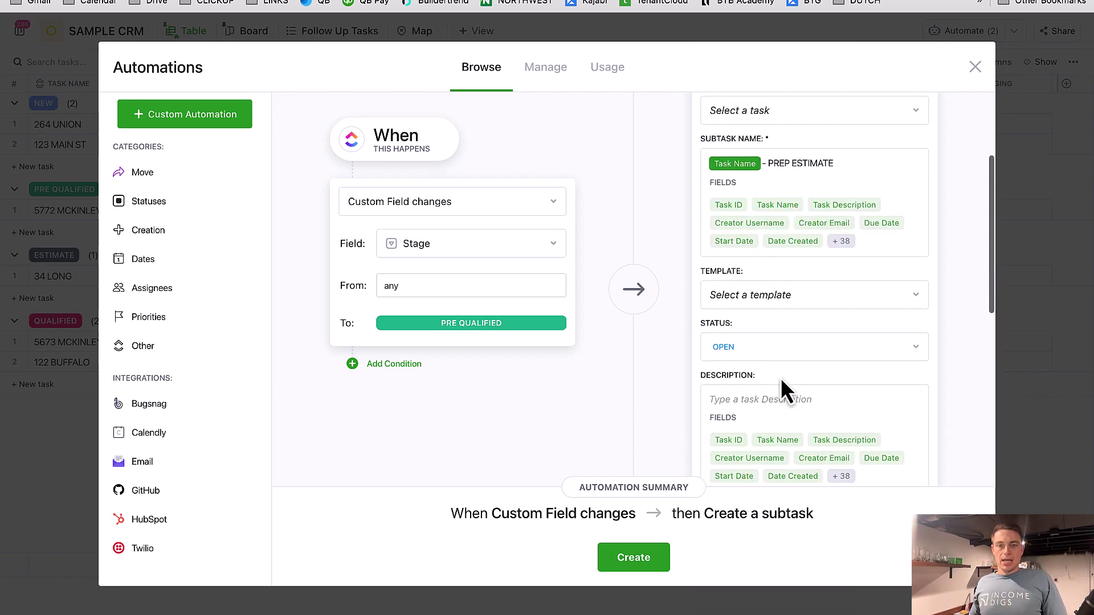
pyautogui.scroll(3, 781, 377)
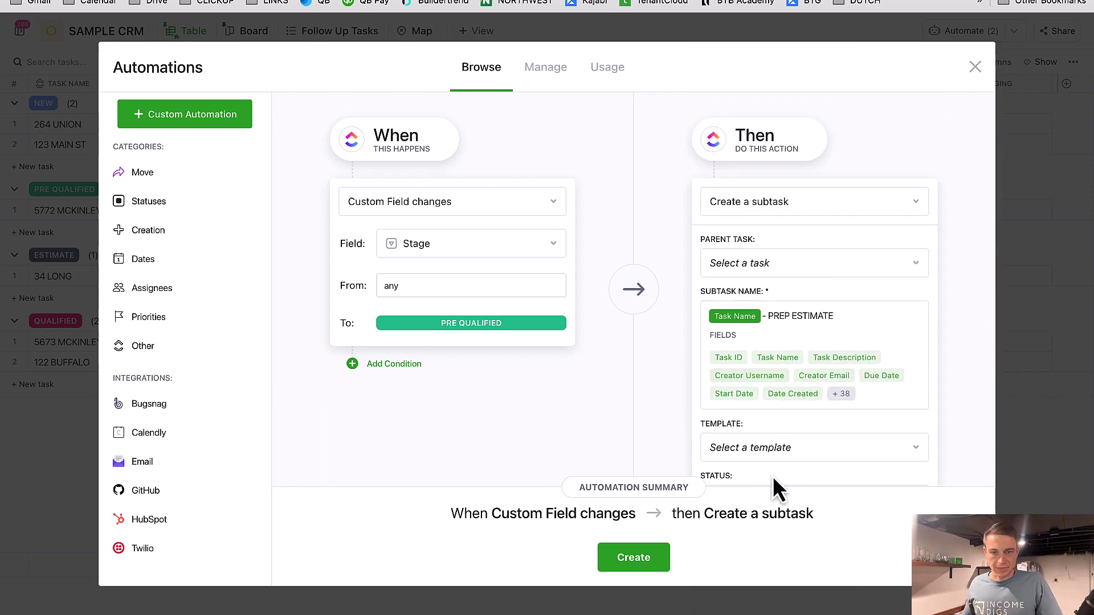
# Create the PRE QUALIFIED subtask automation and close the Automations window
pyautogui.click(642, 561)
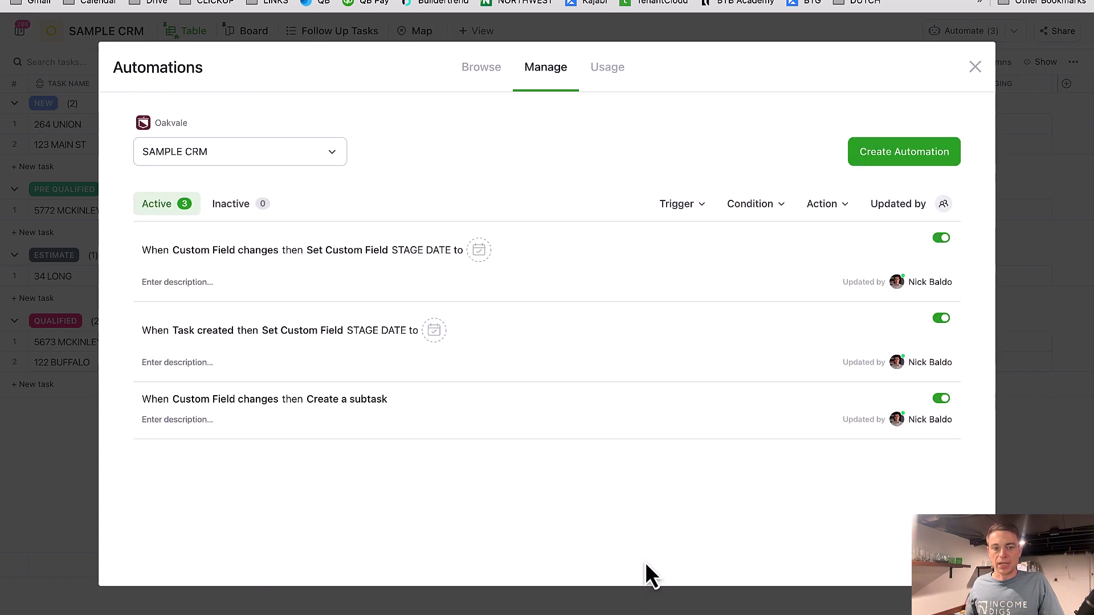
pyautogui.click(975, 67)
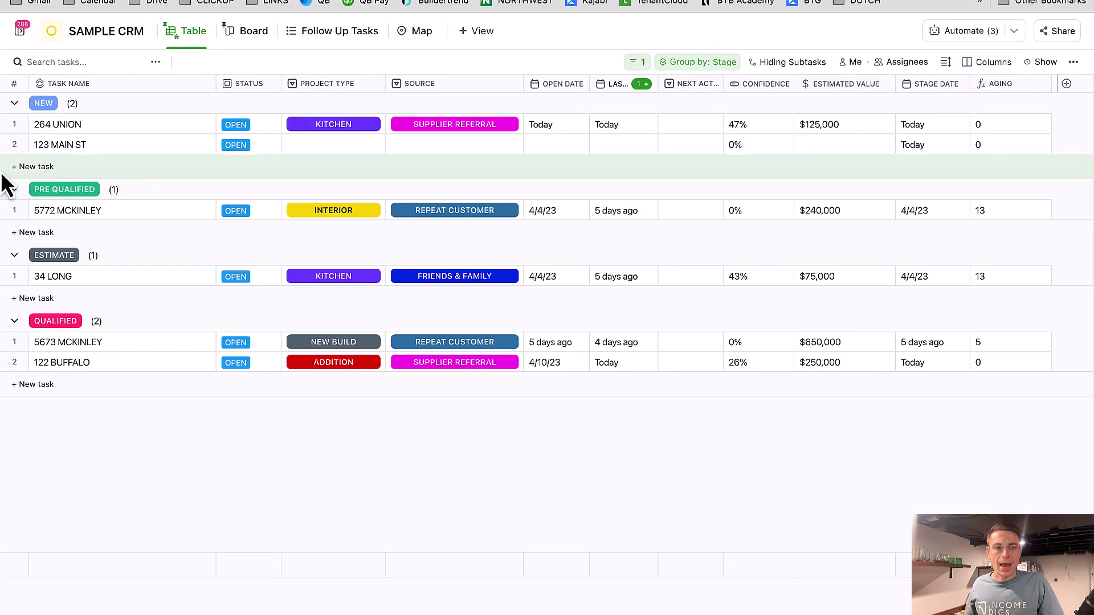
# Switch to Board view and drag the 264 UNION card into PRE QUALIFIED
pyautogui.click(236, 38)
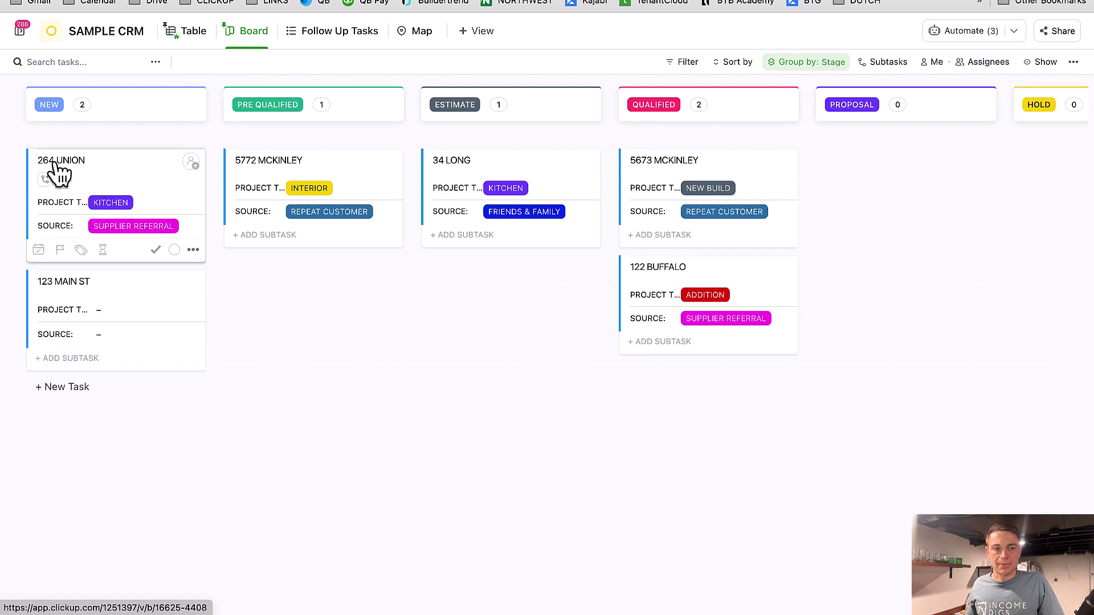
pyautogui.moveTo(55, 171); pyautogui.dragTo(277, 174)
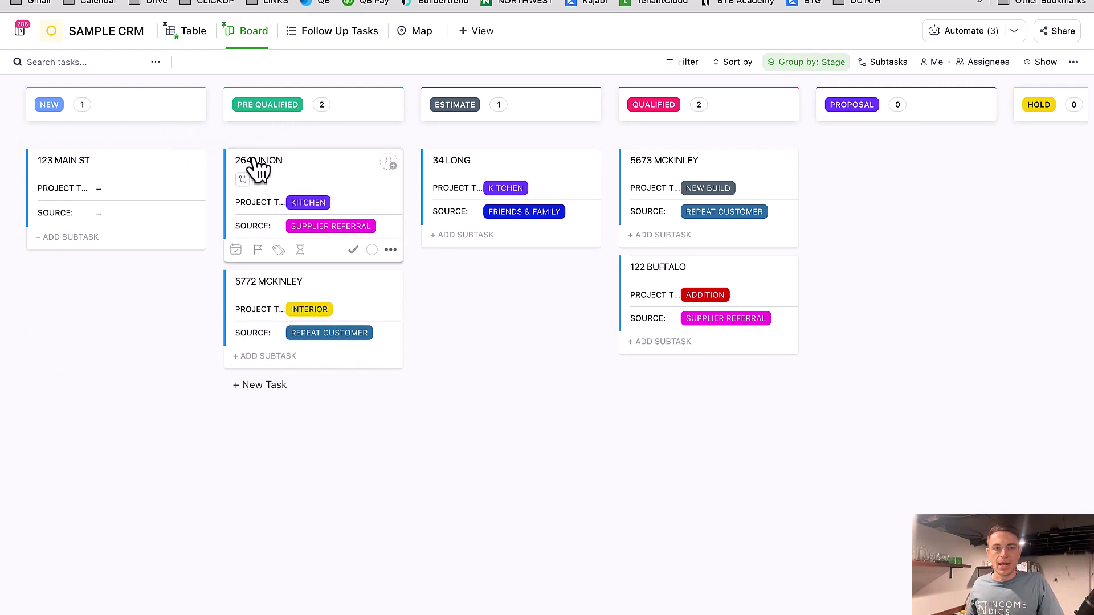
pyautogui.click(254, 162)
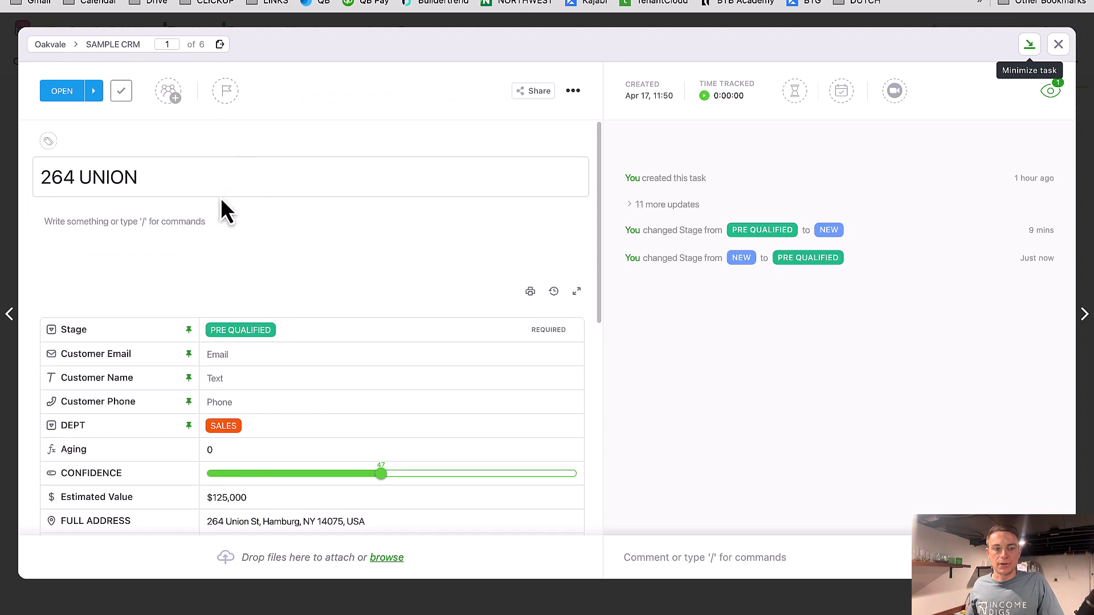
pyautogui.scroll(-10, 220, 197)
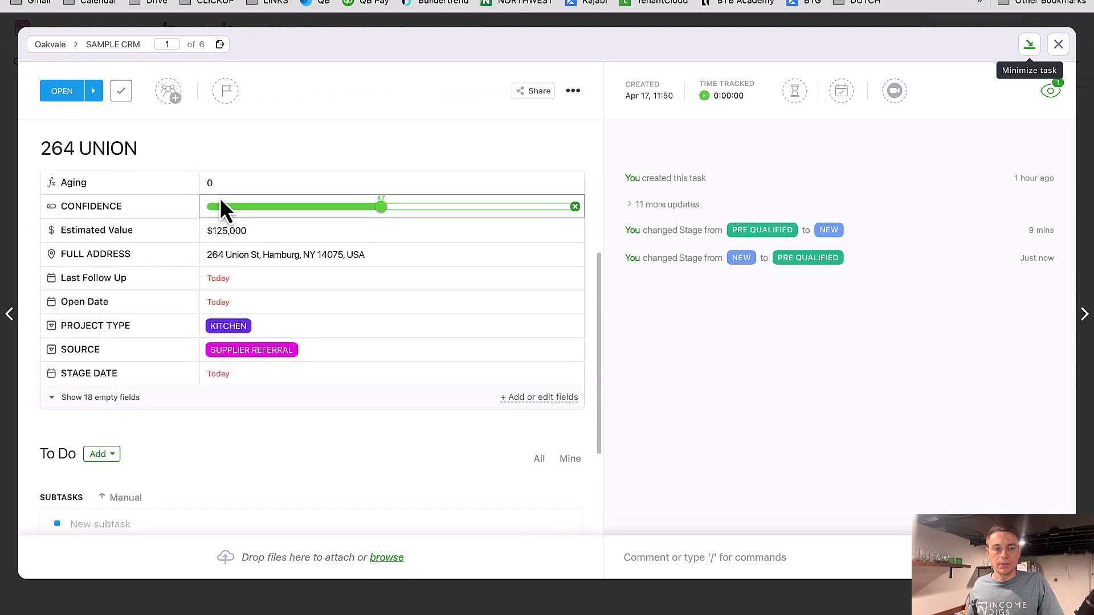
pyautogui.click(1058, 44)
# Open 264 UNION's details to confirm its automatically created subtask
pyautogui.click(254, 162)
pyautogui.scroll(-10, 251, 166)
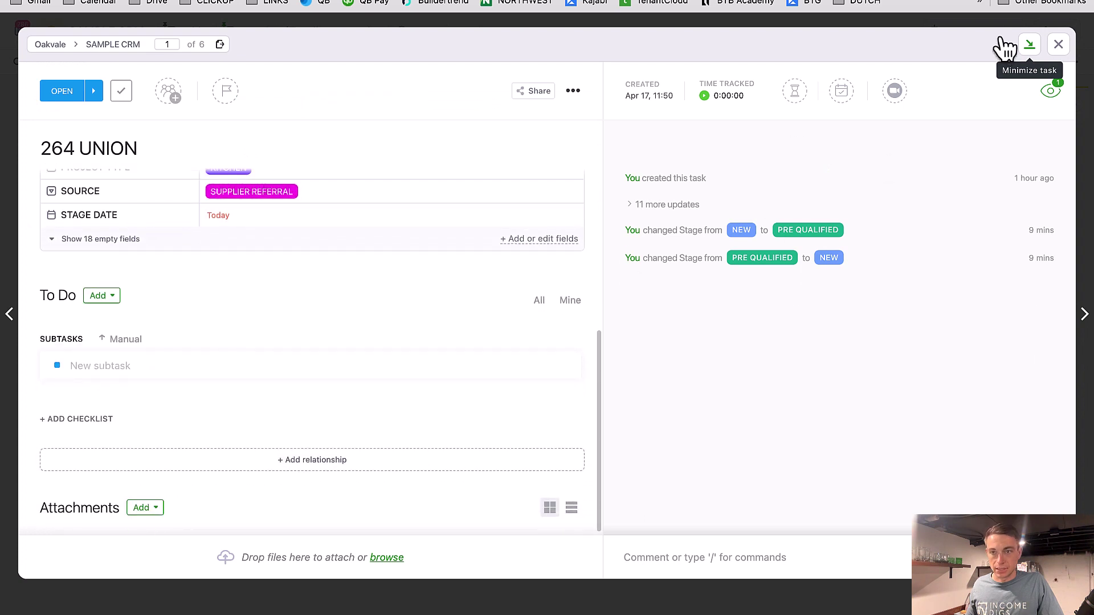
pyautogui.click(1059, 45)
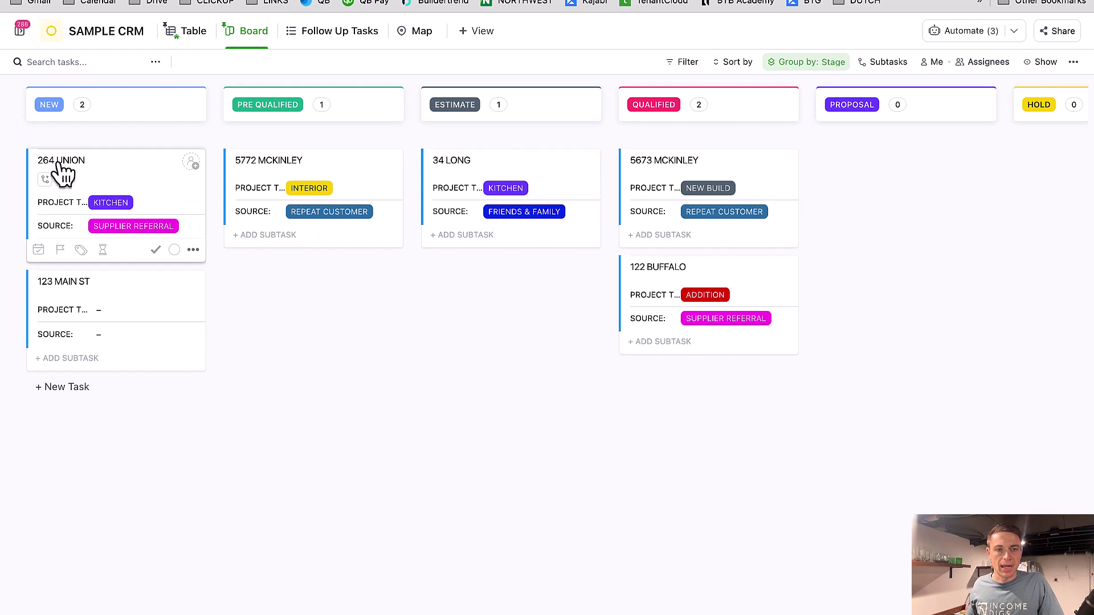
pyautogui.click(59, 165)
pyautogui.scroll(-1, 93, 232)
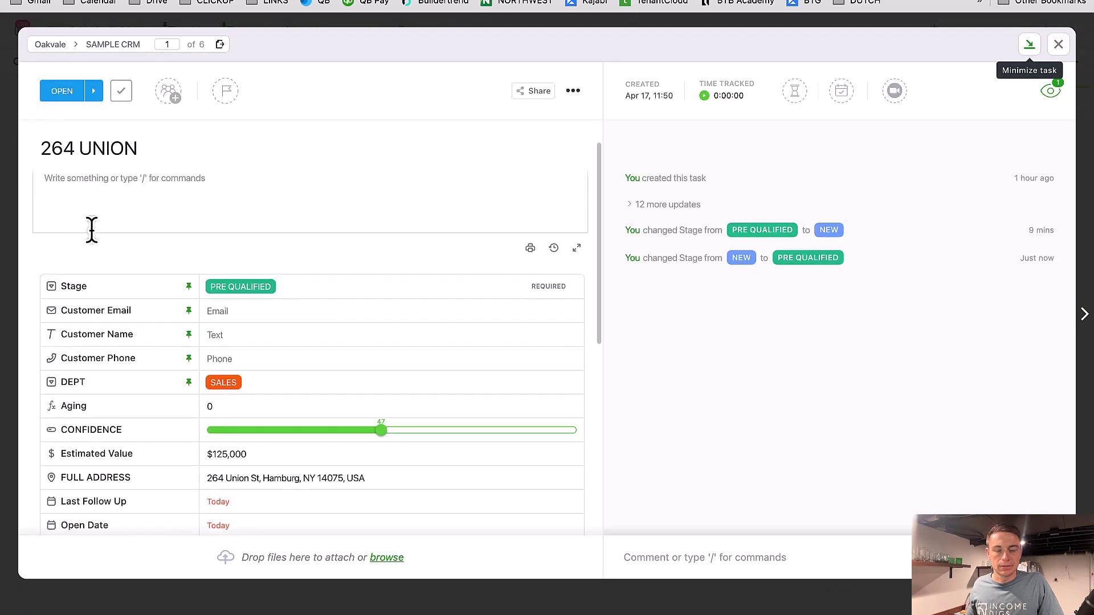
pyautogui.click(92, 231)
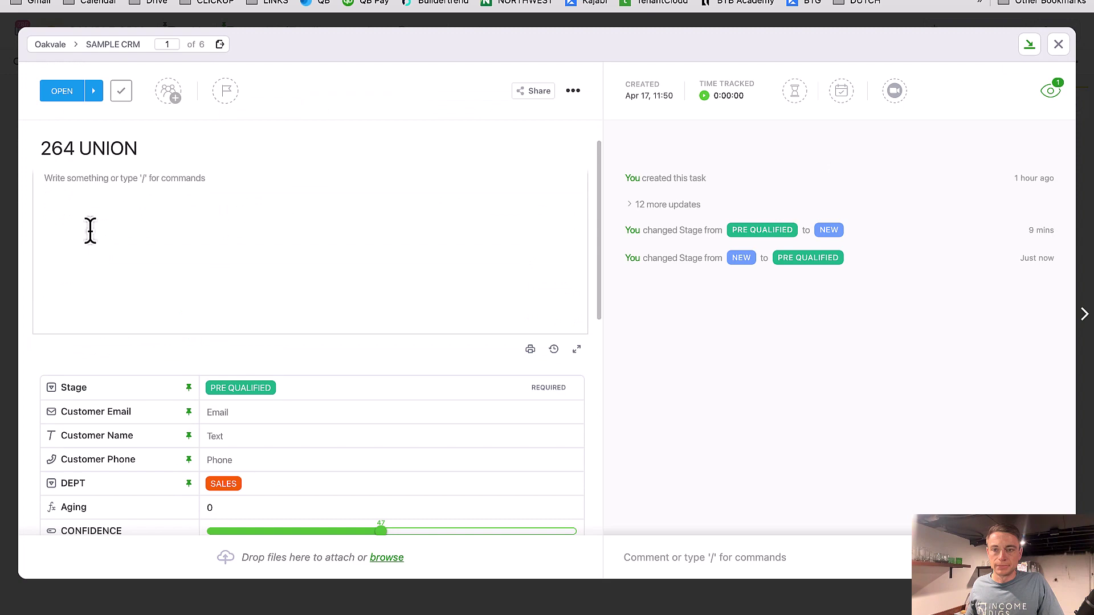
pyautogui.scroll(-10, 91, 230)
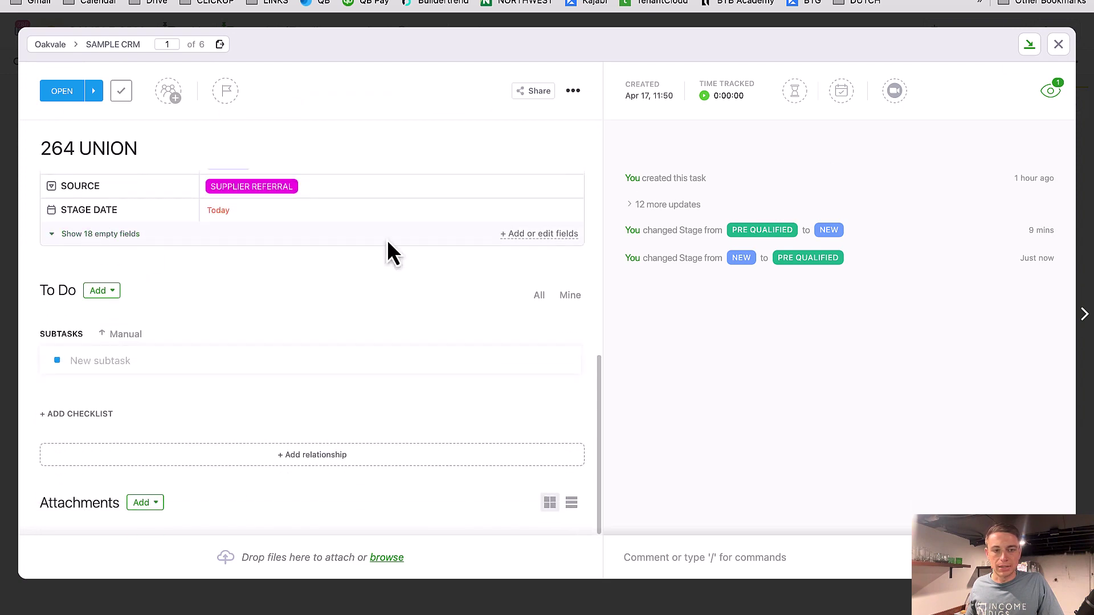
pyautogui.click(1058, 44)
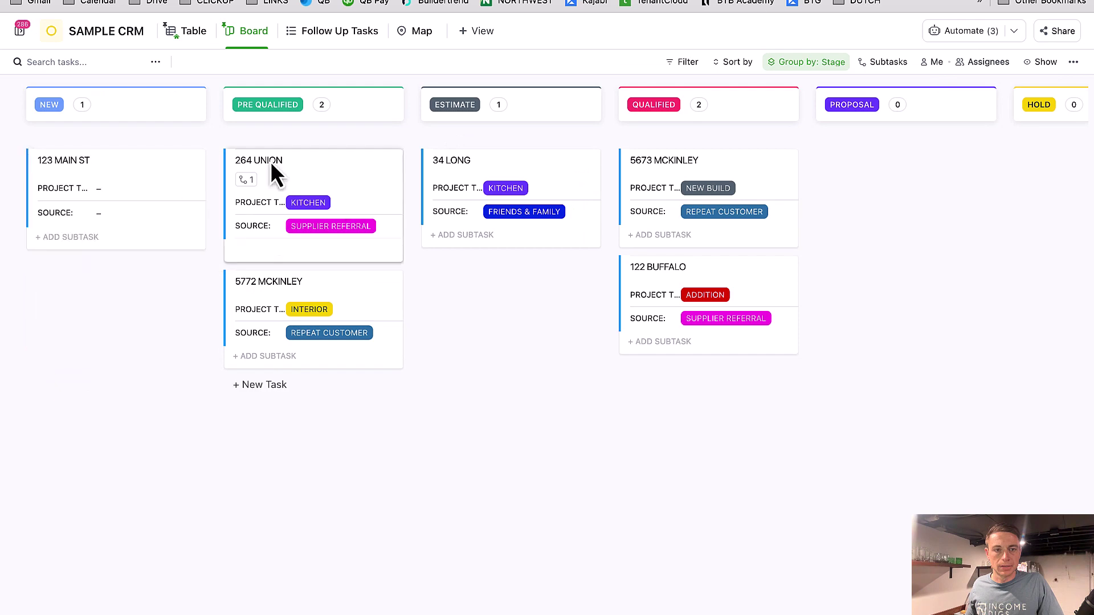
# Open the 264 UNION- PREP ESTIMATE subtask and click into its empty description
pyautogui.click(270, 162)
pyautogui.scroll(-7, 244, 232)
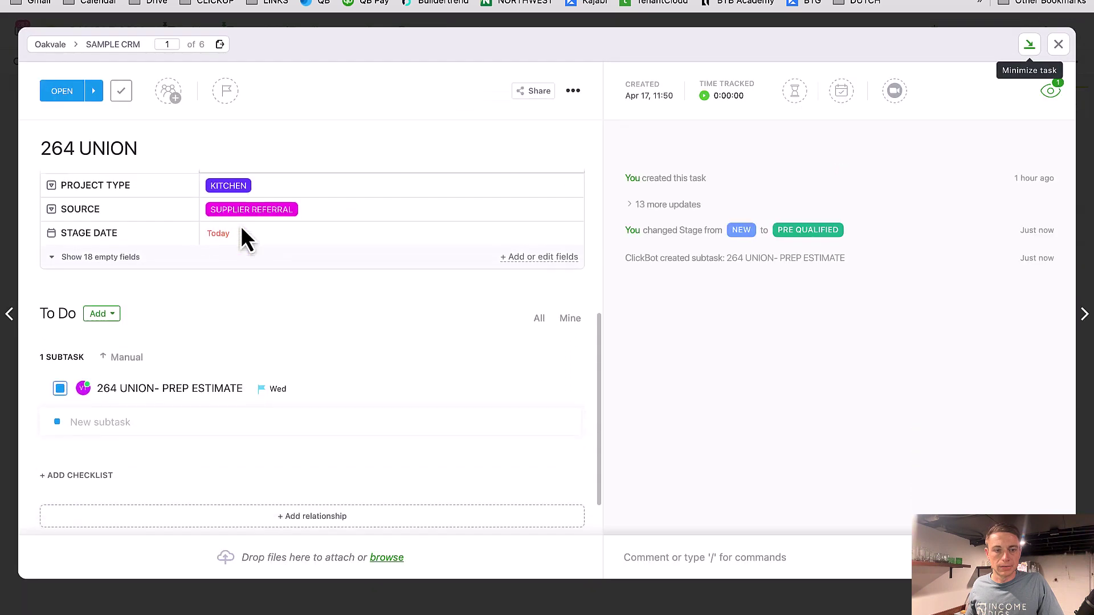
pyautogui.scroll(5, 235, 388)
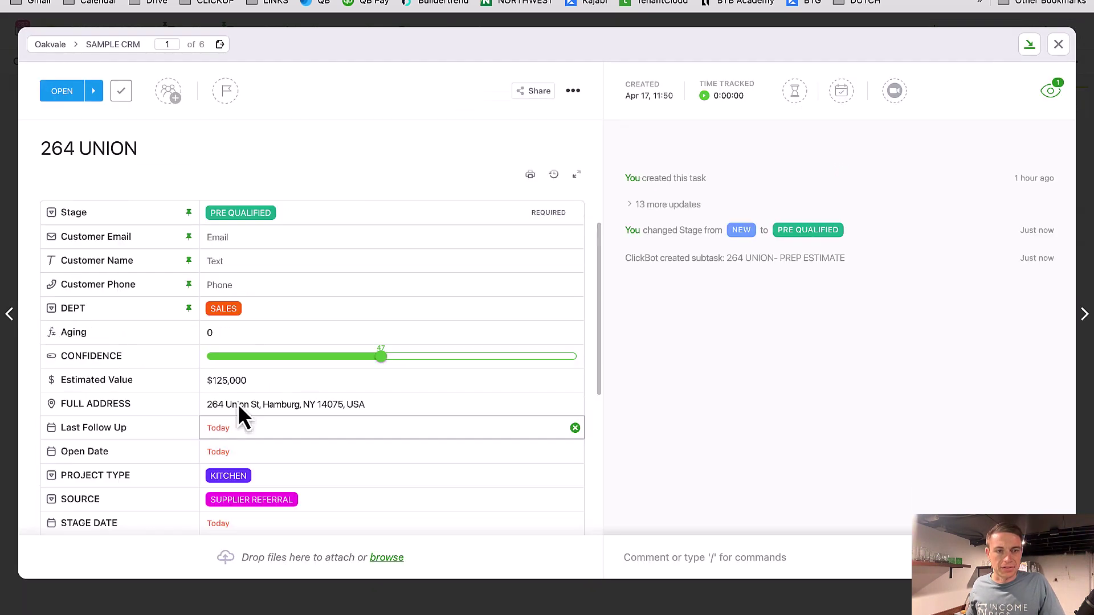
pyautogui.scroll(4, 239, 399)
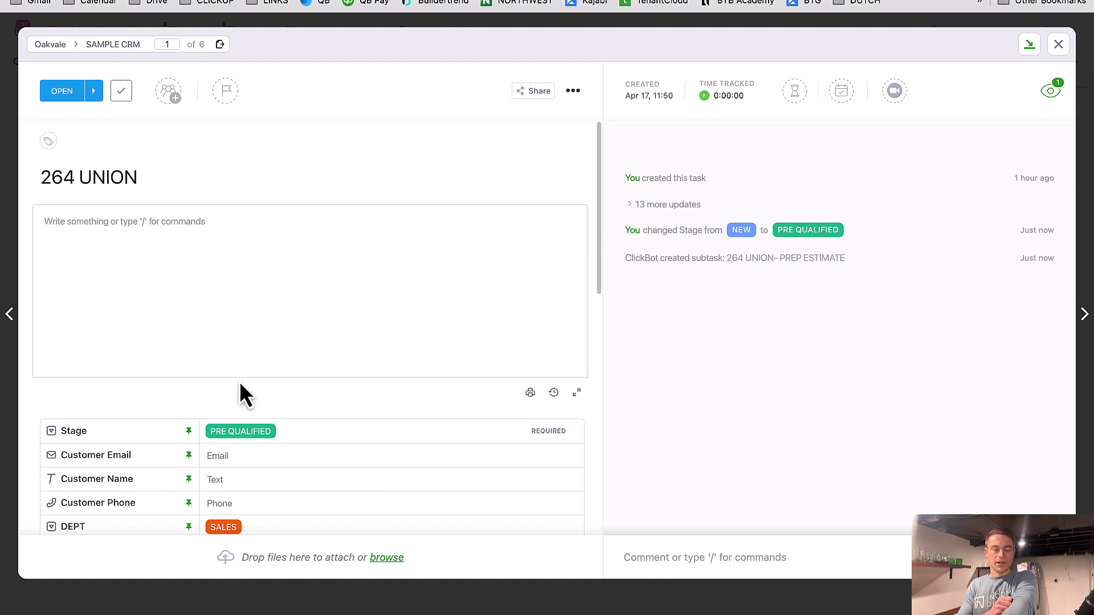
pyautogui.scroll(-8, 224, 297)
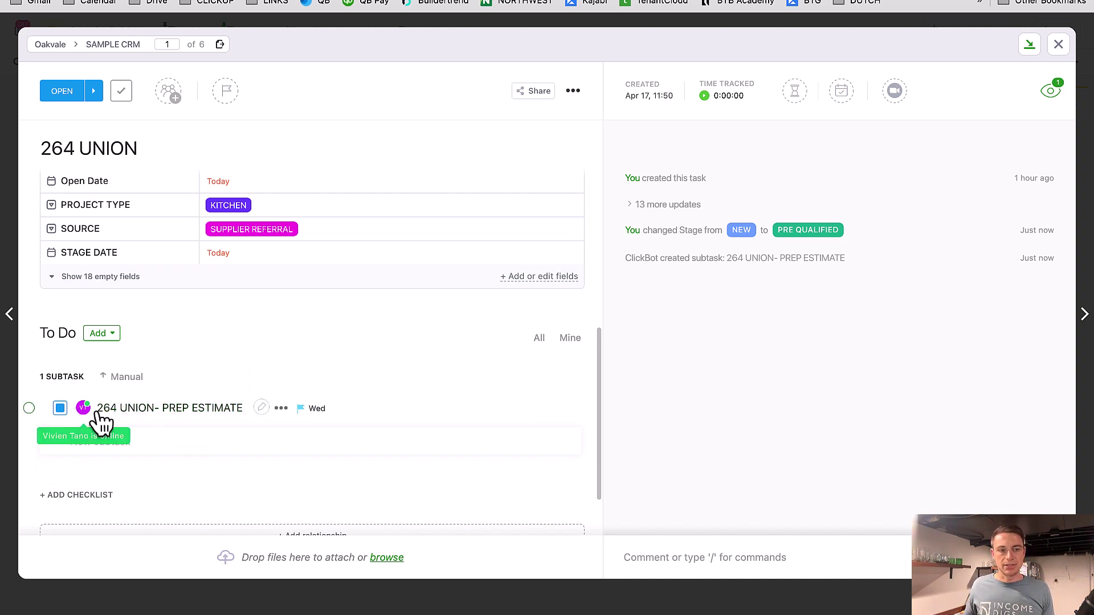
pyautogui.click(171, 408)
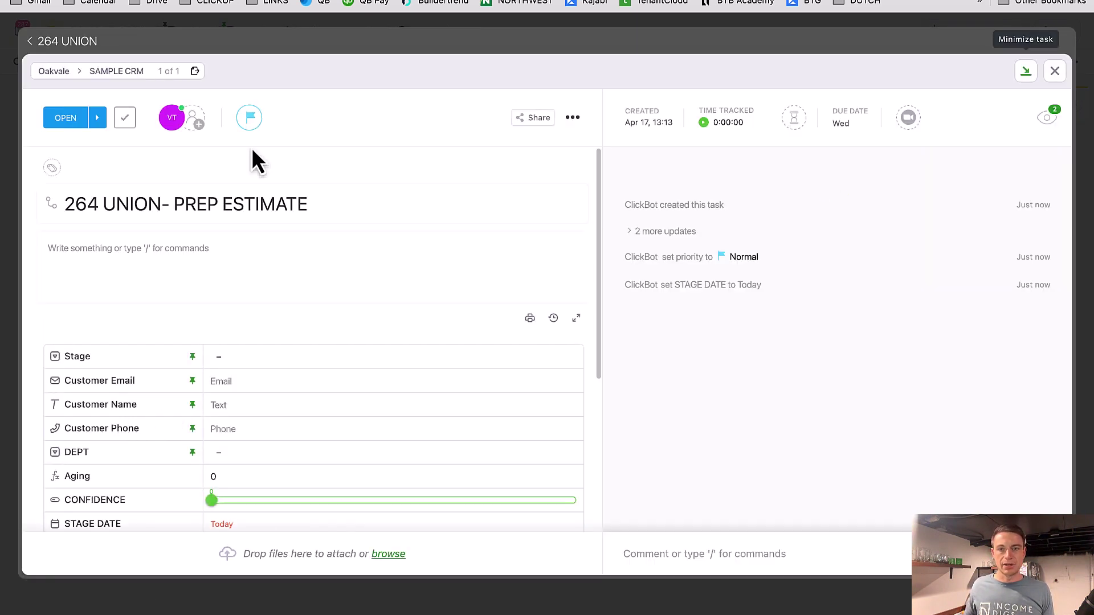
pyautogui.click(394, 244)
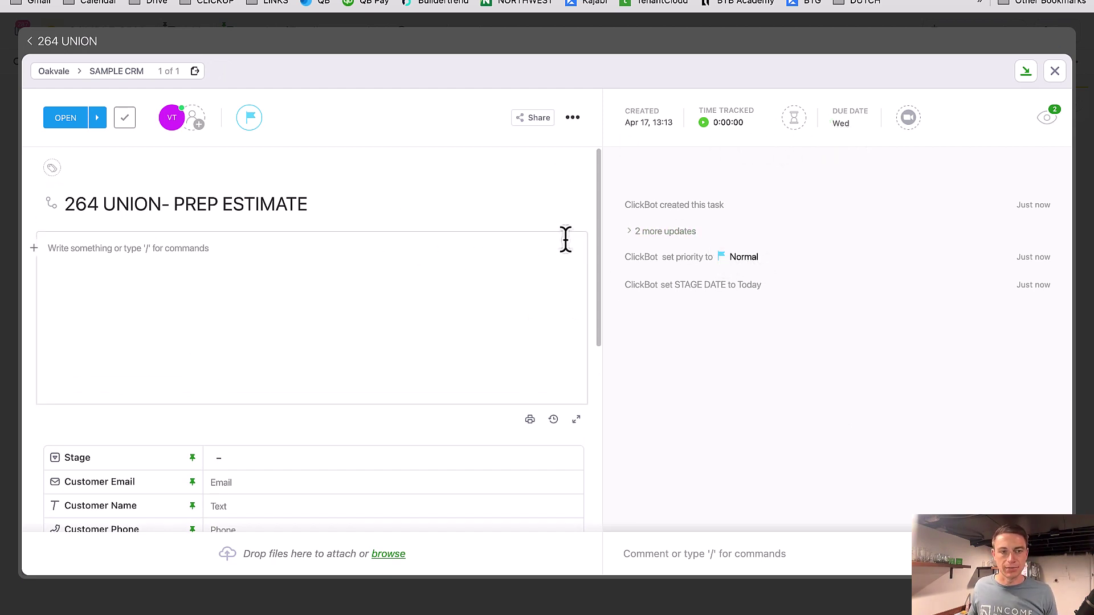
pyautogui.click(205, 258)
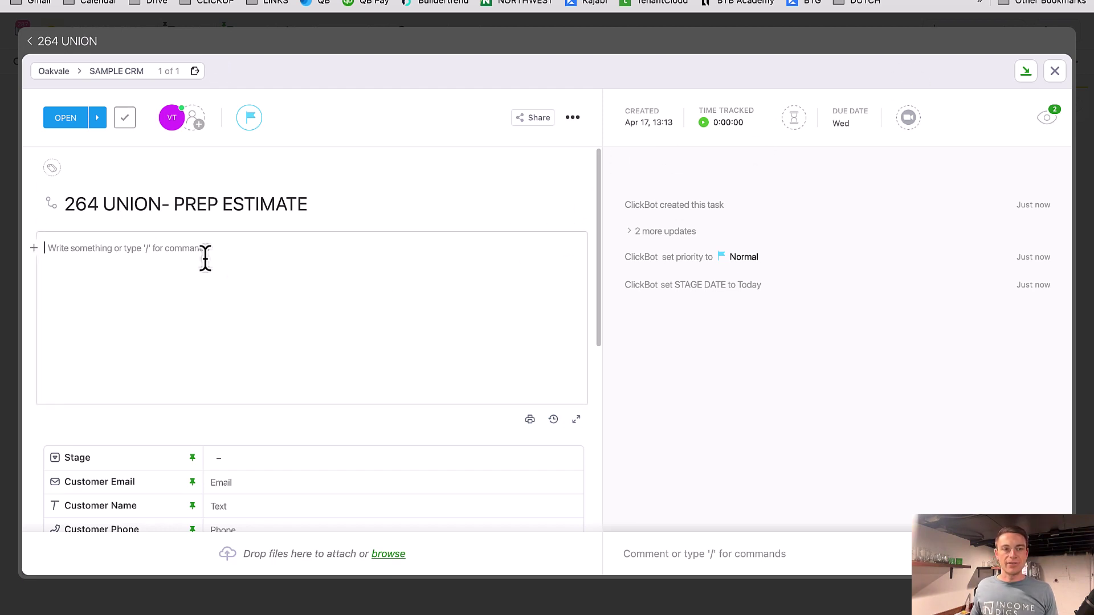
# Close the subtask, list the active automations, and open then cancel the first automation
pyautogui.click(1055, 72)
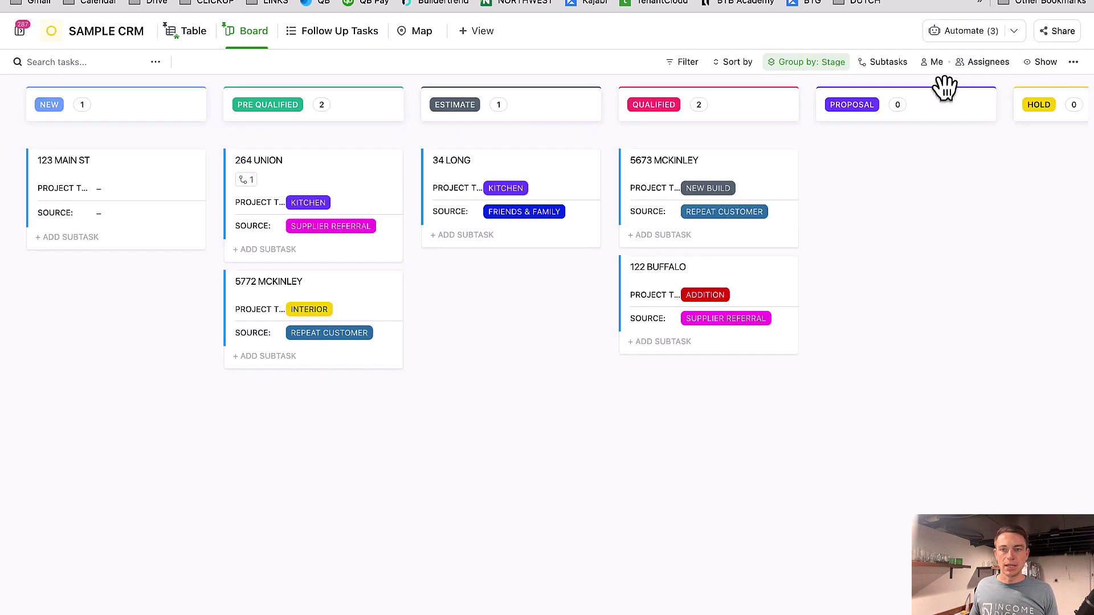
pyautogui.click(965, 29)
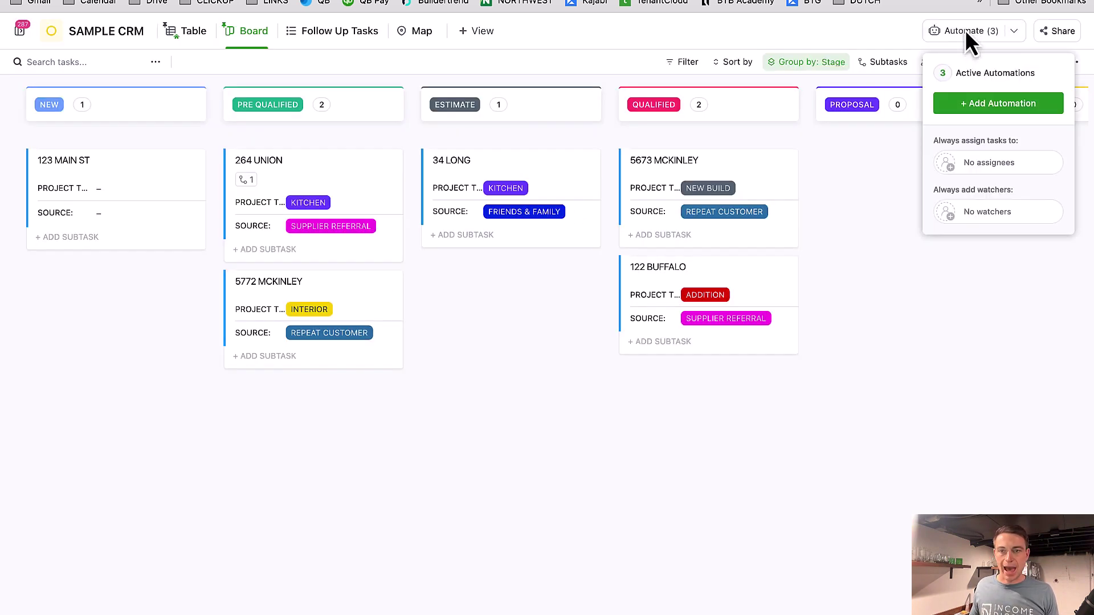
pyautogui.click(975, 74)
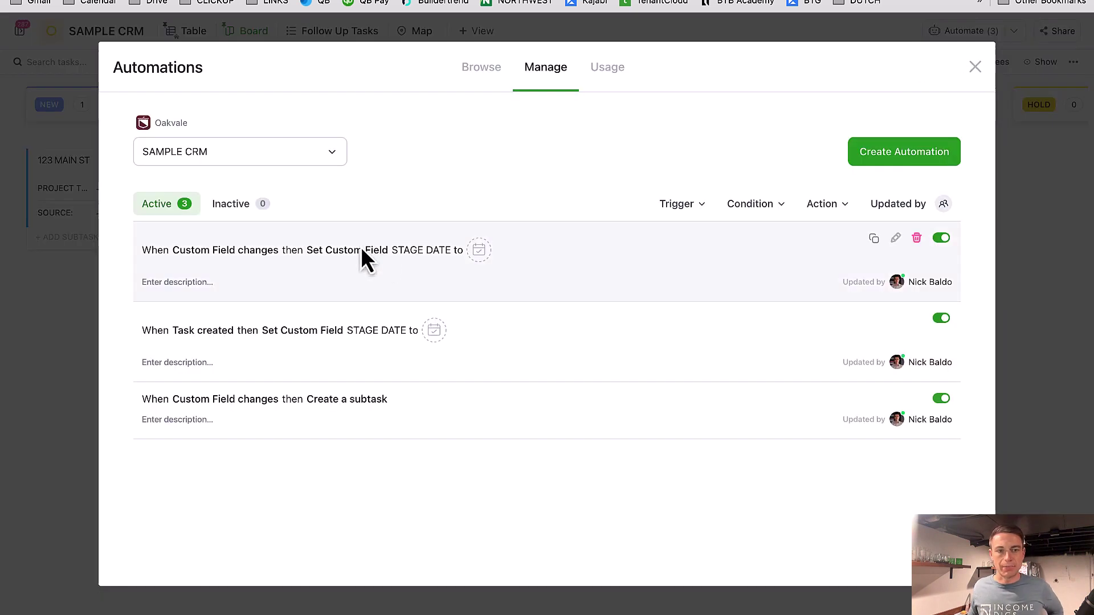
pyautogui.click(896, 240)
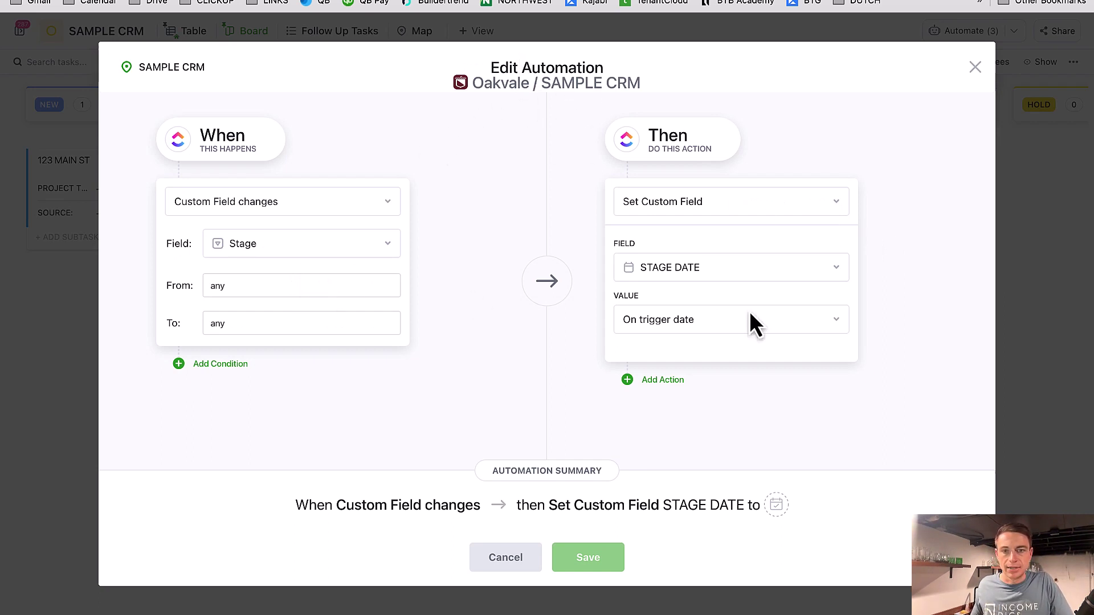
pyautogui.click(975, 68)
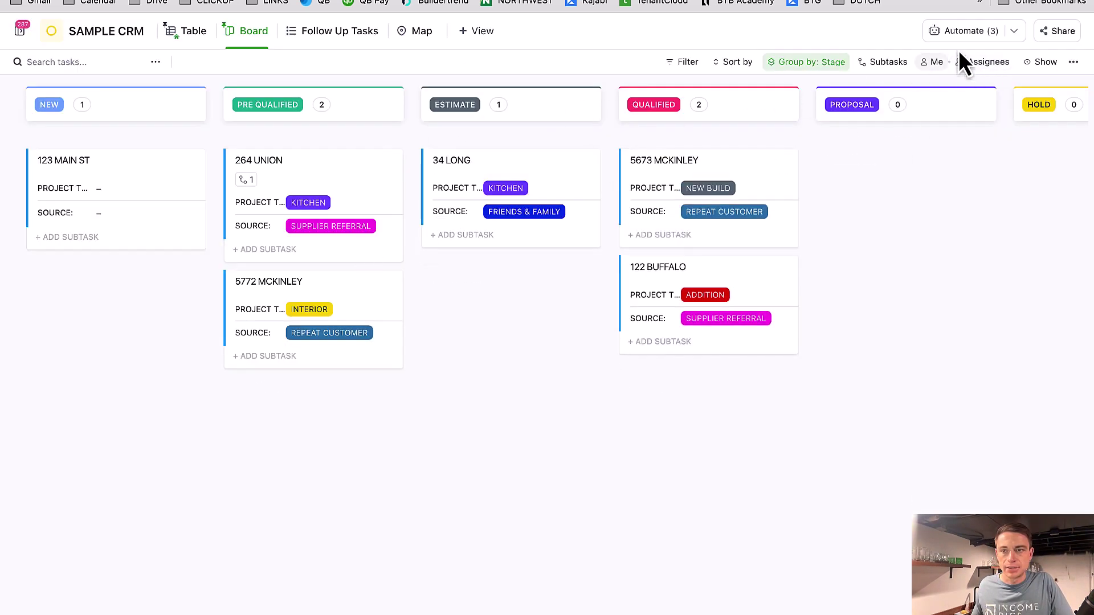
# Edit the Create a subtask automation and type HERE'S HOW YOU DO THE TASK! as its description
pyautogui.click(972, 35)
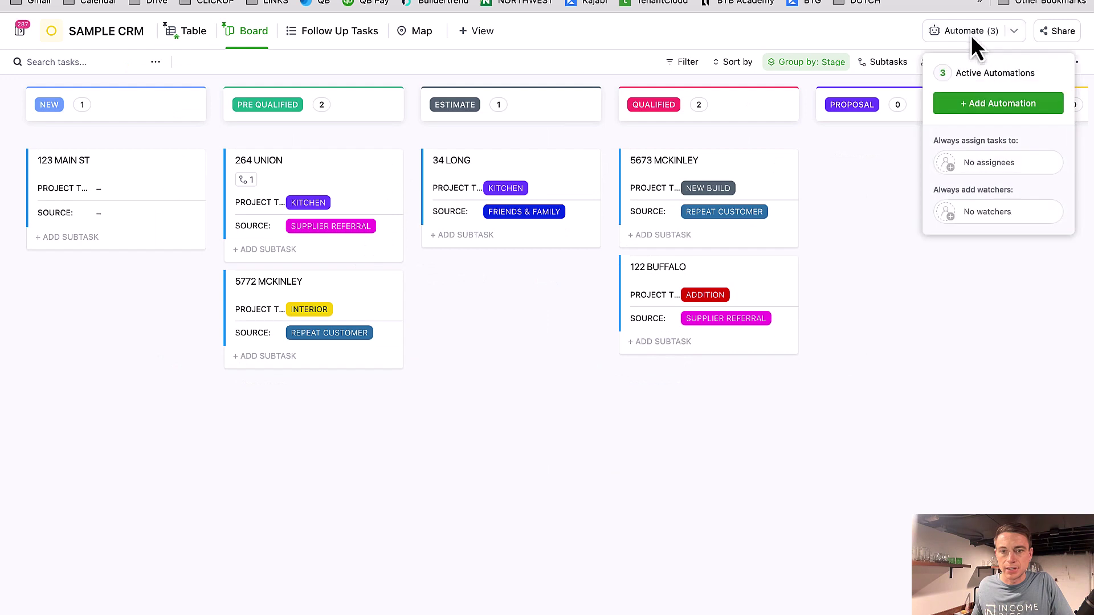
pyautogui.click(979, 74)
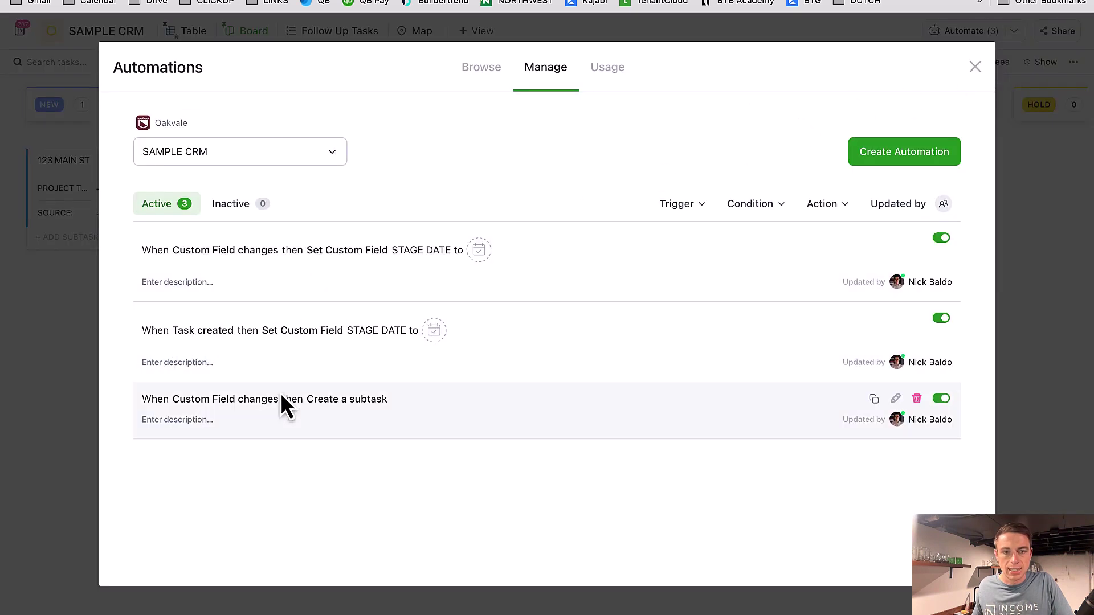
pyautogui.click(896, 399)
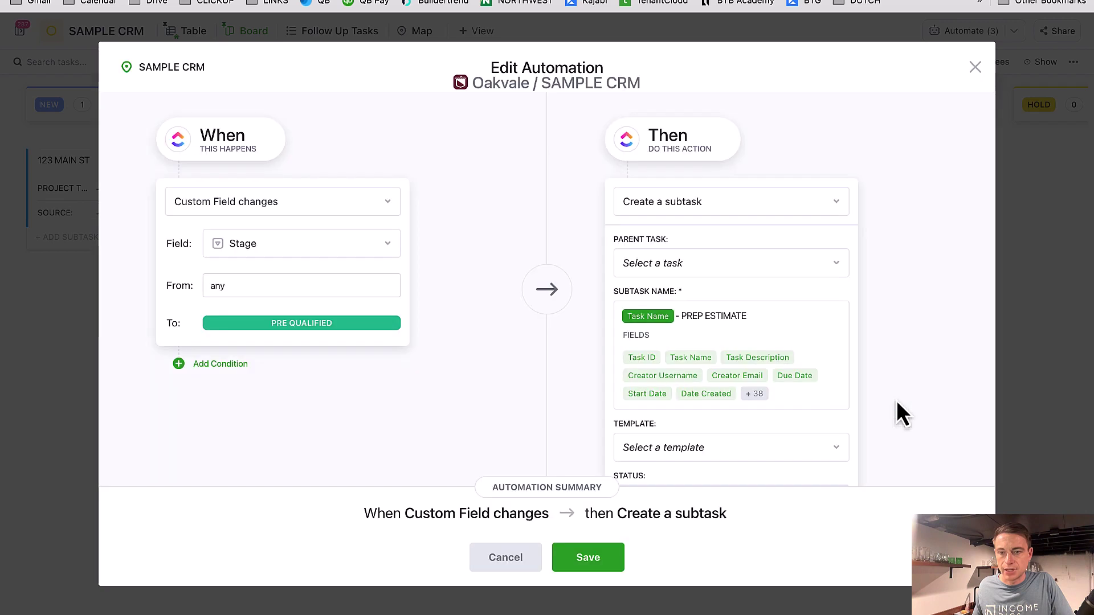
pyautogui.scroll(-6, 632, 353)
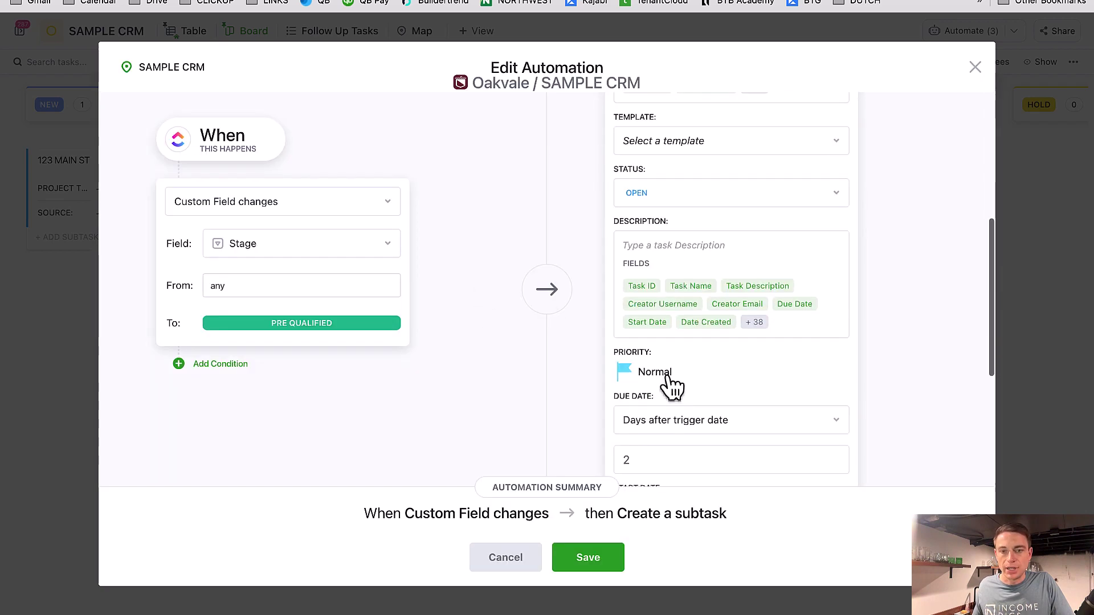
pyautogui.scroll(-5, 668, 388)
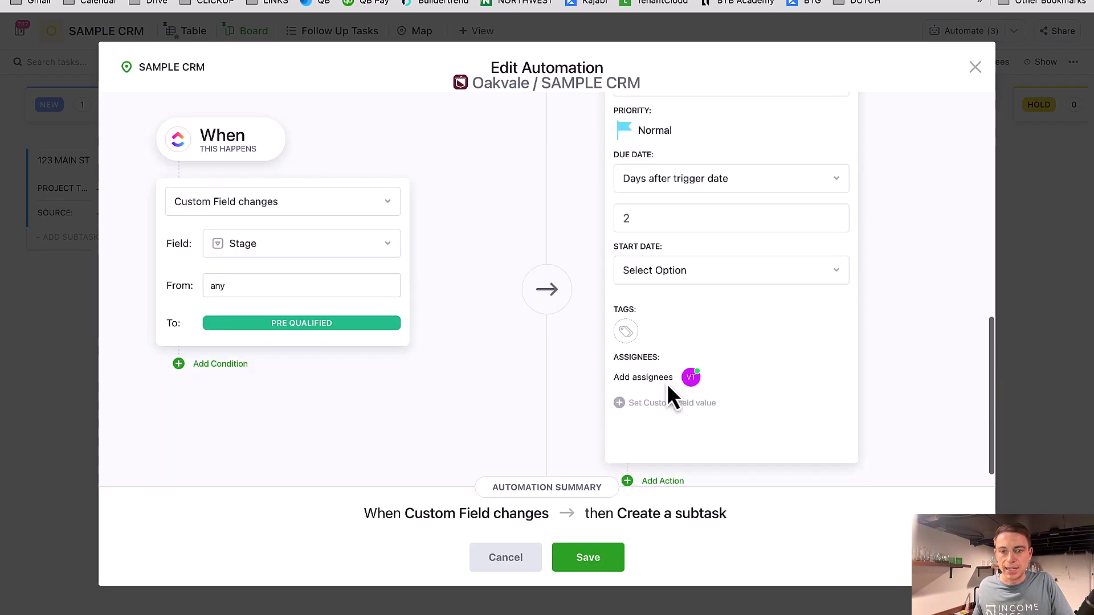
pyautogui.scroll(2, 671, 393)
pyautogui.scroll(2, 670, 353)
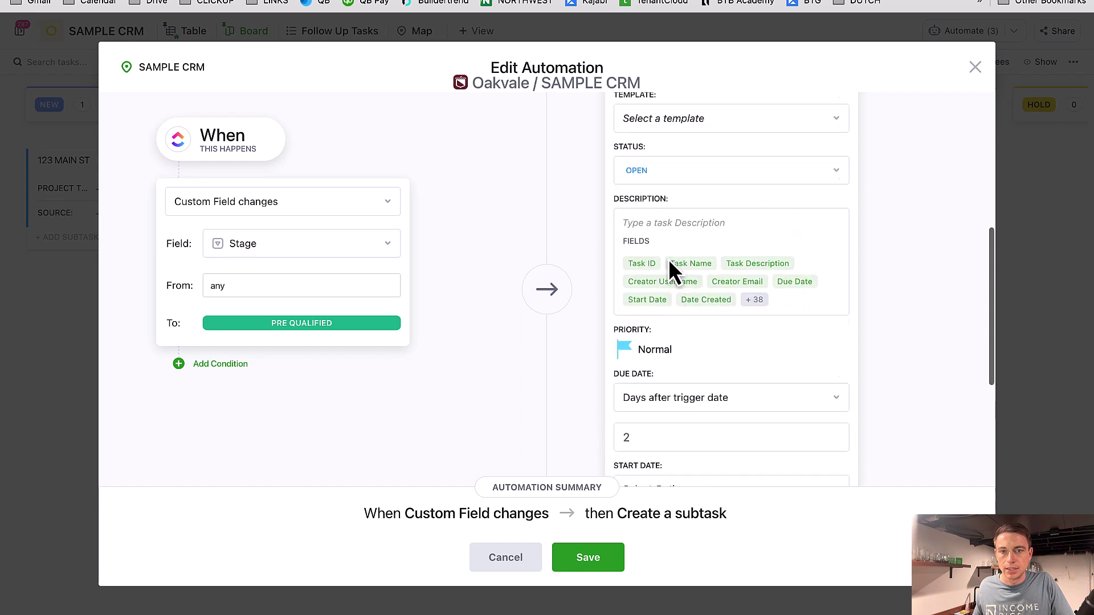
pyautogui.click(653, 226)
pyautogui.write("HERE'S HOW YOU DO THE TASK!")
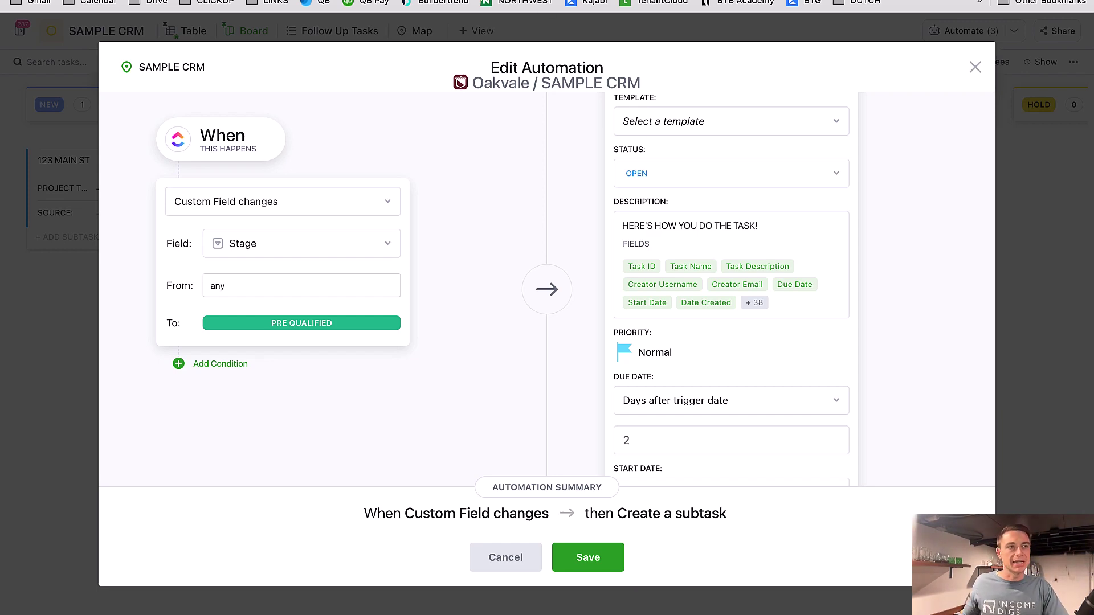
pyautogui.press('super+t')
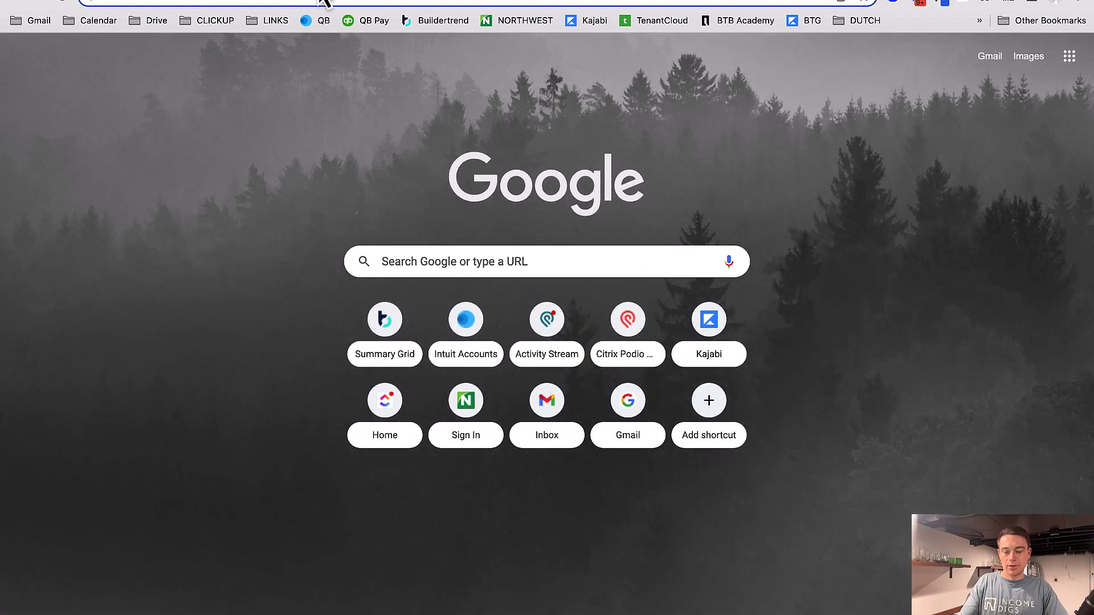
# Go to useloom.com and copy the share link of the globiflow access video
pyautogui.write('loom.com')
pyautogui.press('super+a')
pyautogui.write('use')
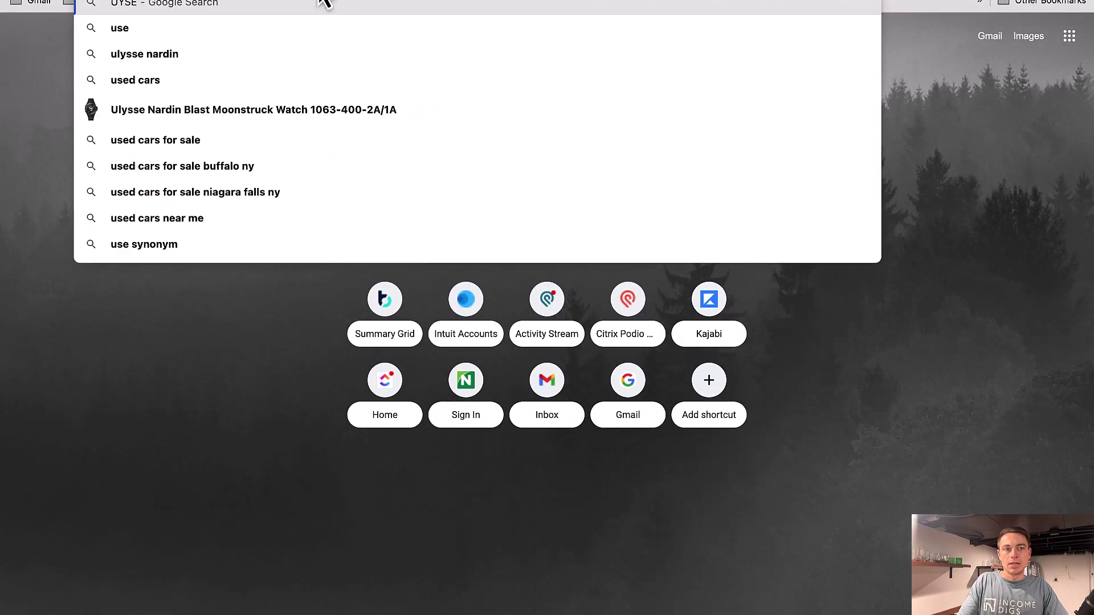
pyautogui.write('loom.com')
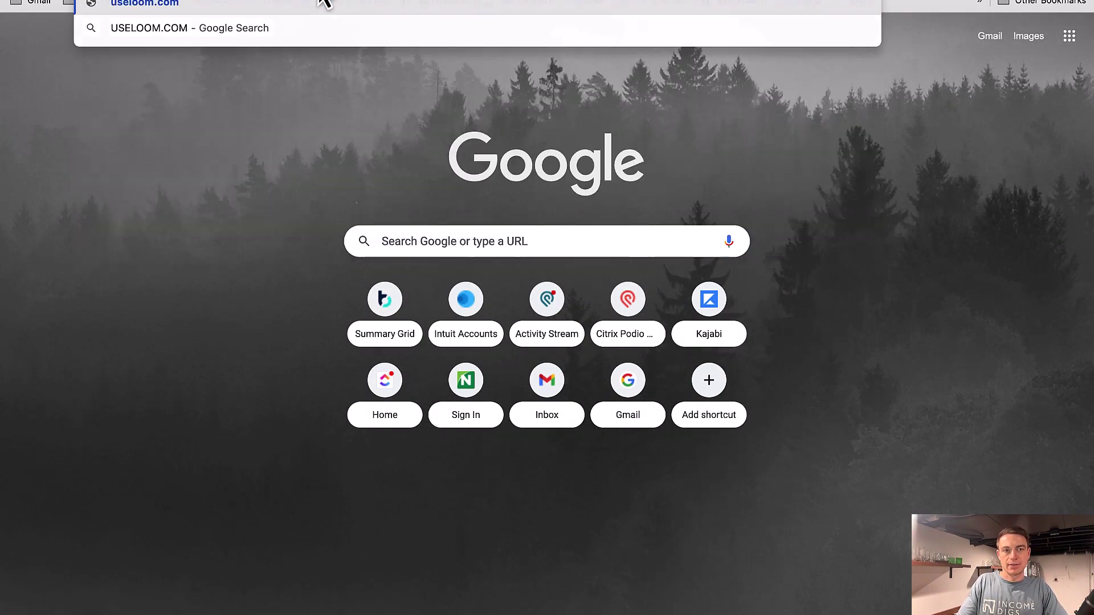
pyautogui.press('Return')
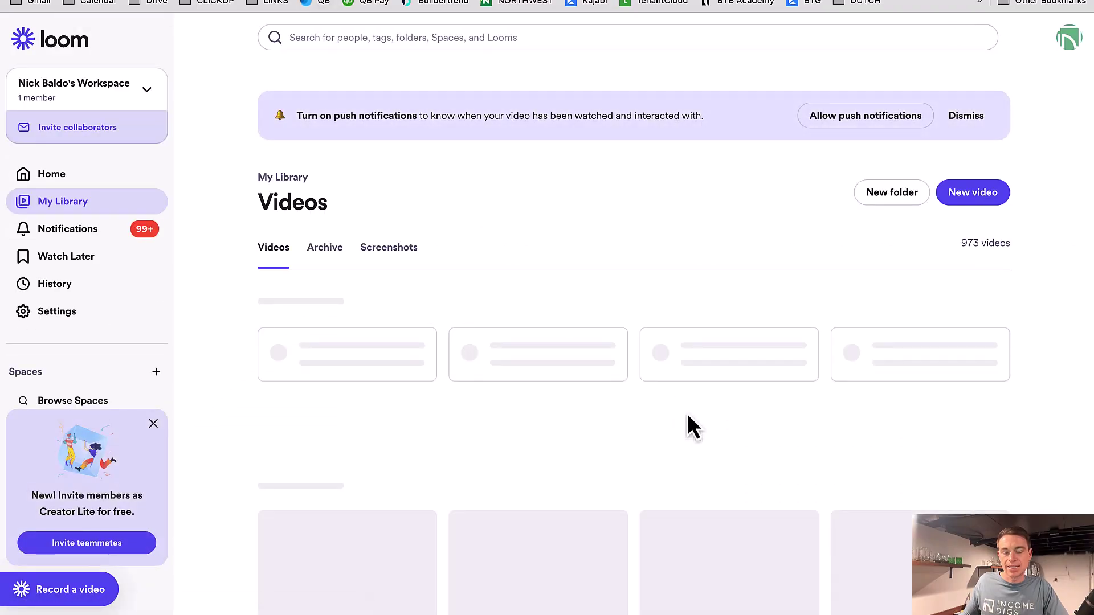
pyautogui.scroll(-10, 687, 412)
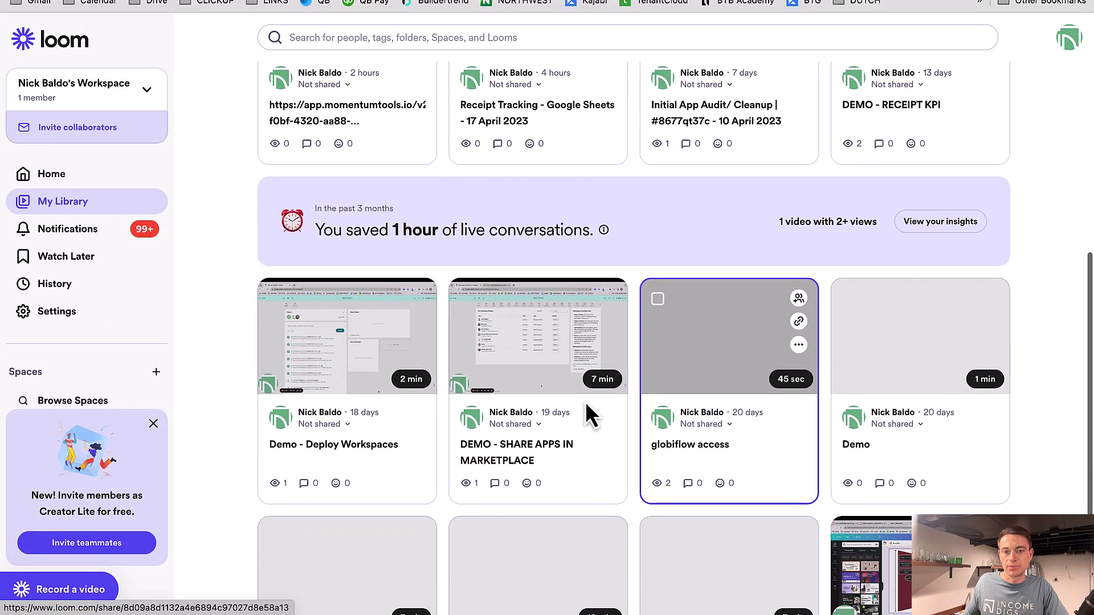
pyautogui.scroll(-2, 587, 399)
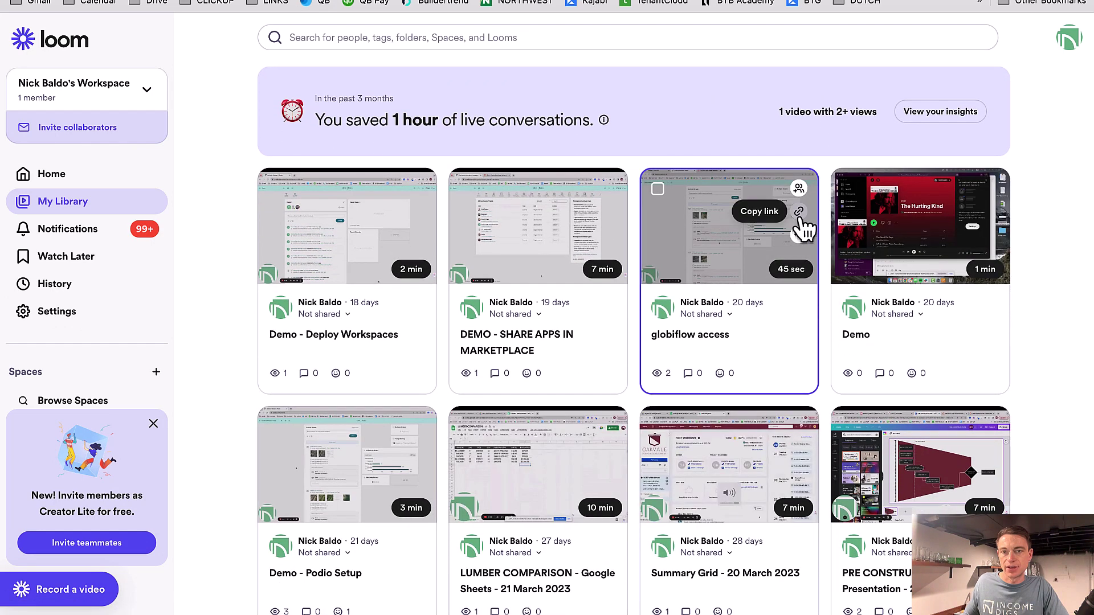
pyautogui.click(800, 213)
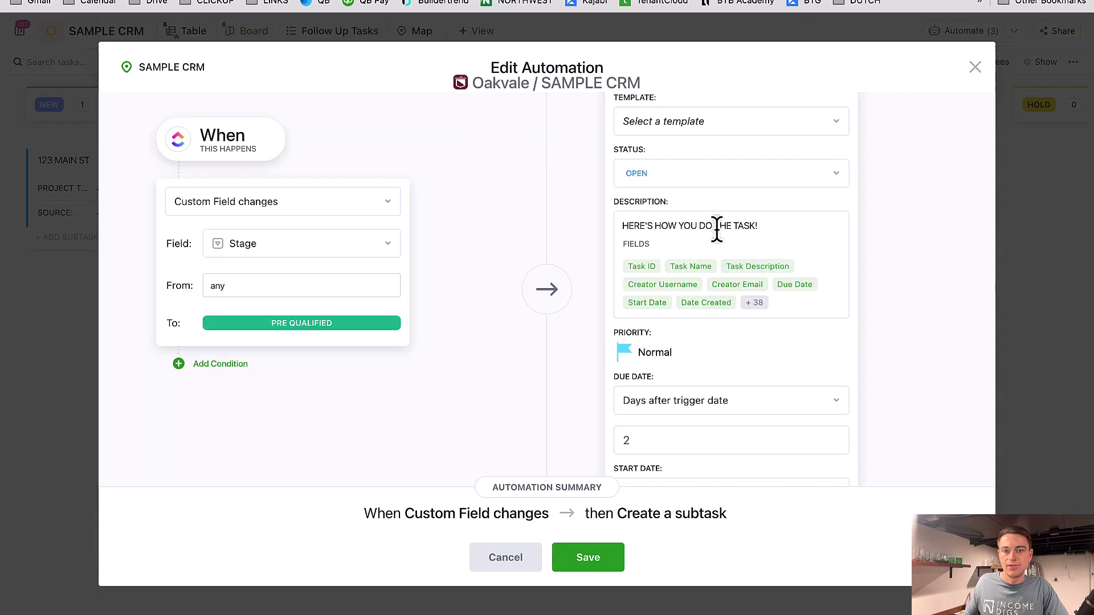
# Paste the Loom link on a new line after TASK! in the subtask description, then save
pyautogui.doubleClick(738, 225)
pyautogui.click(776, 223)
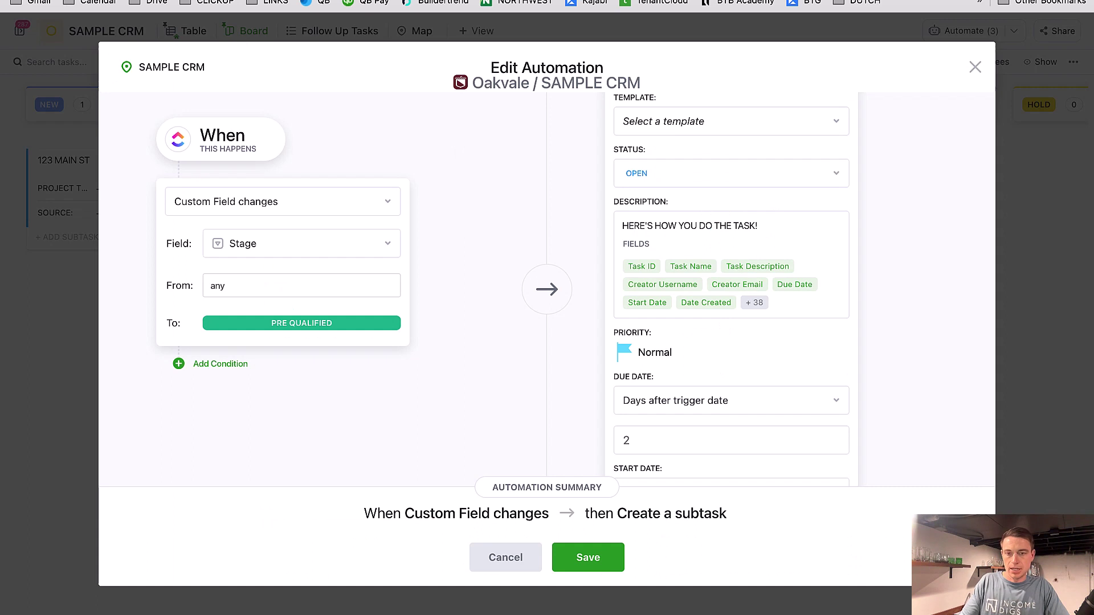
pyautogui.press('Return')
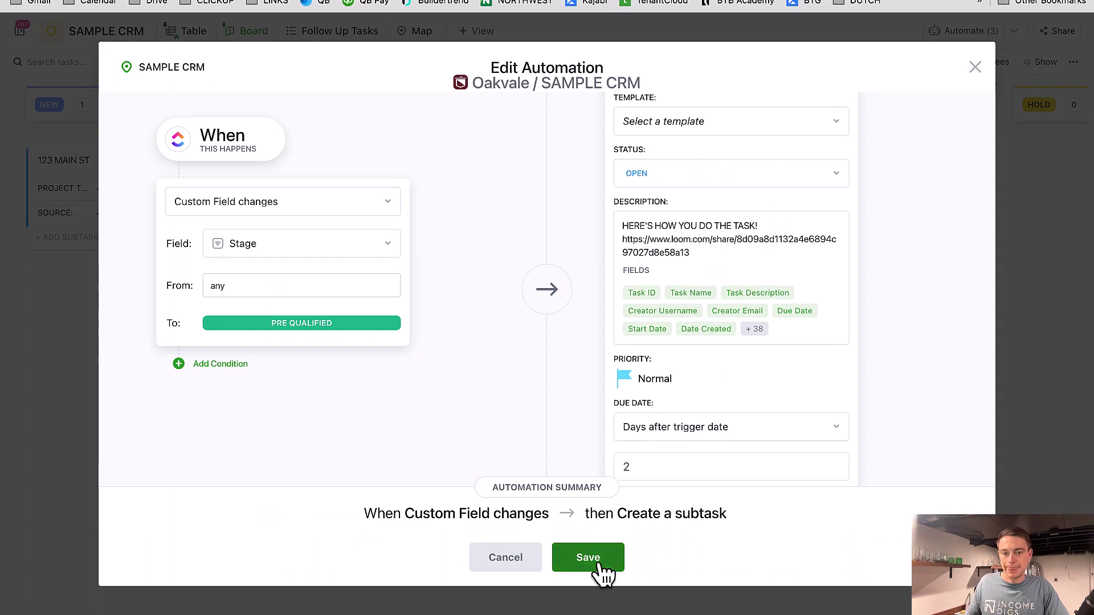
pyautogui.click(599, 563)
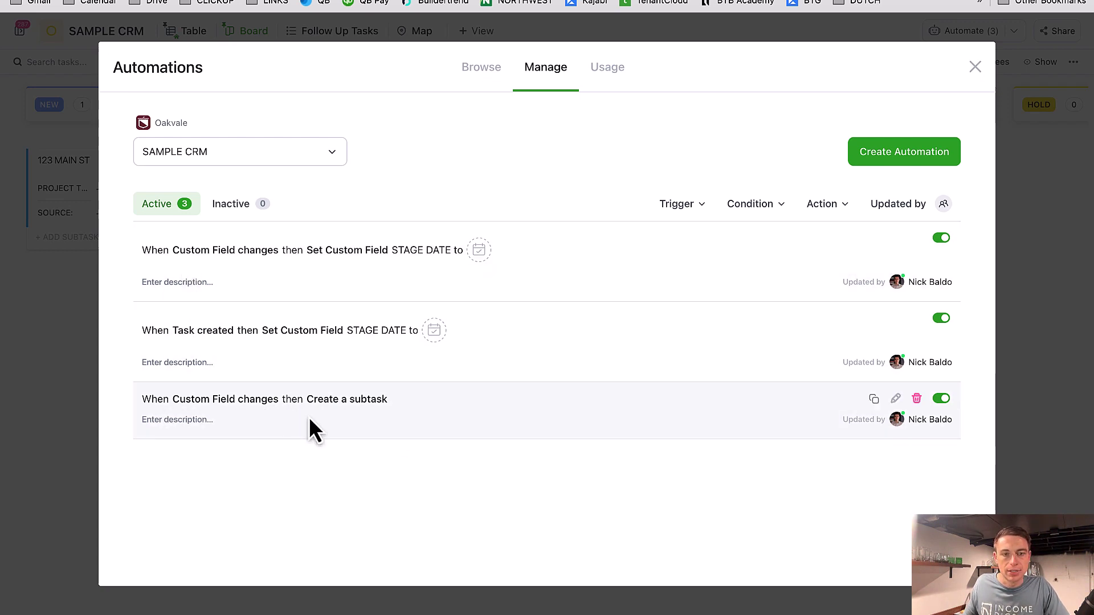
# Set the subtask automation's template to PROJECT ESTIMATE, save it, and close the Automations window
pyautogui.click(896, 398)
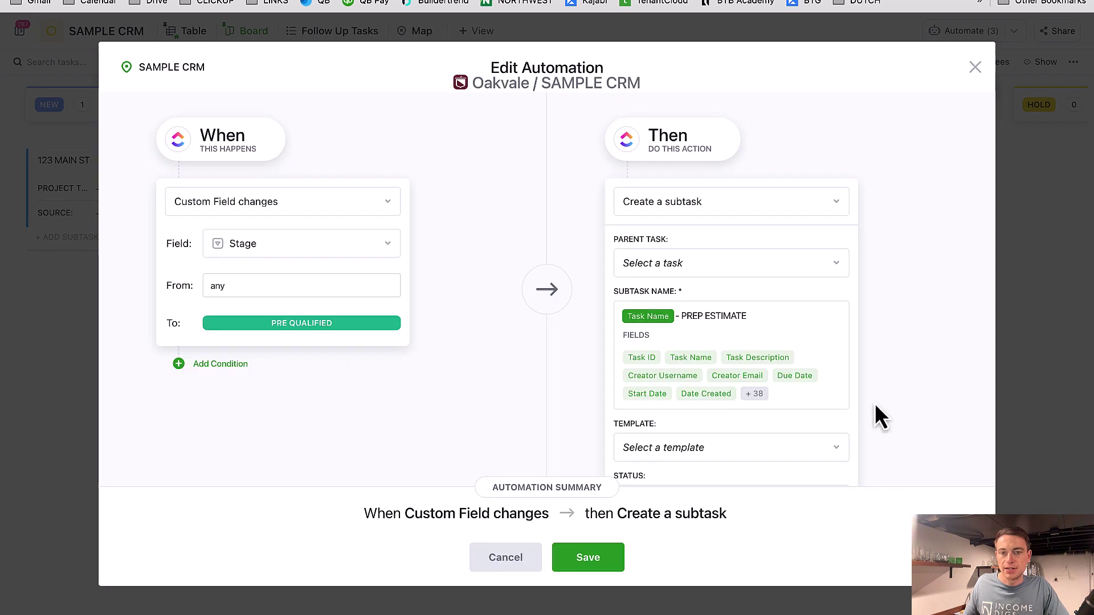
pyautogui.scroll(-3, 719, 367)
pyautogui.scroll(-1, 717, 361)
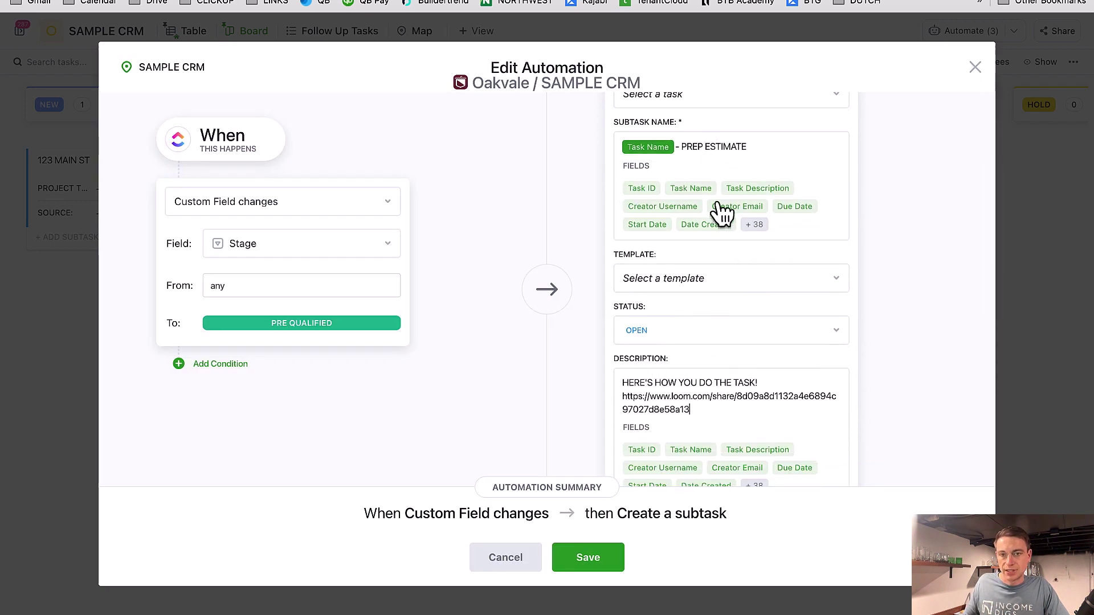
pyautogui.click(658, 285)
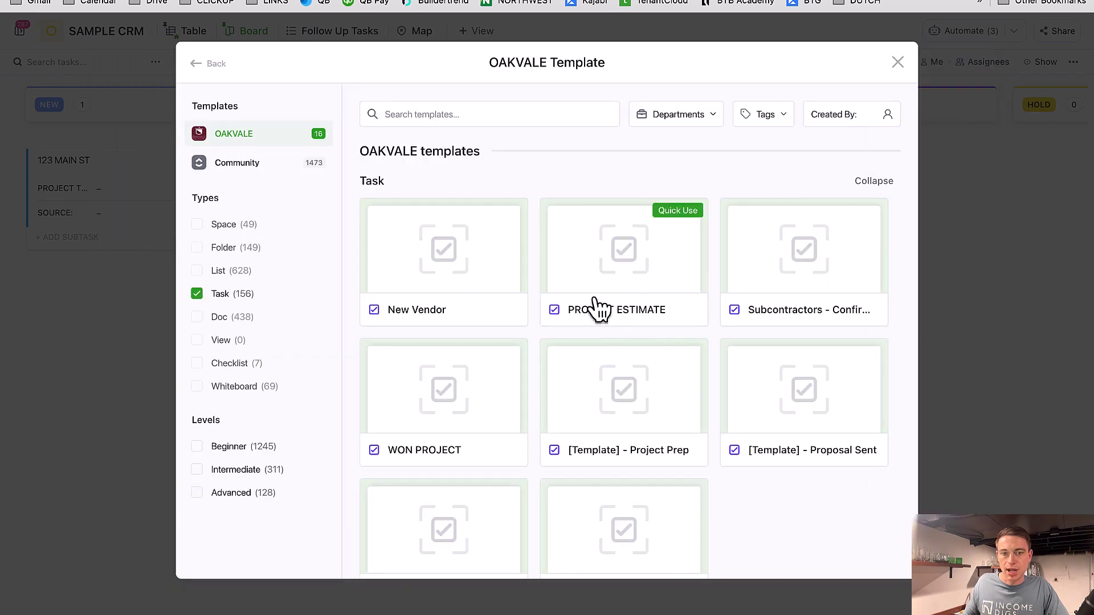
pyautogui.scroll(-1, 593, 302)
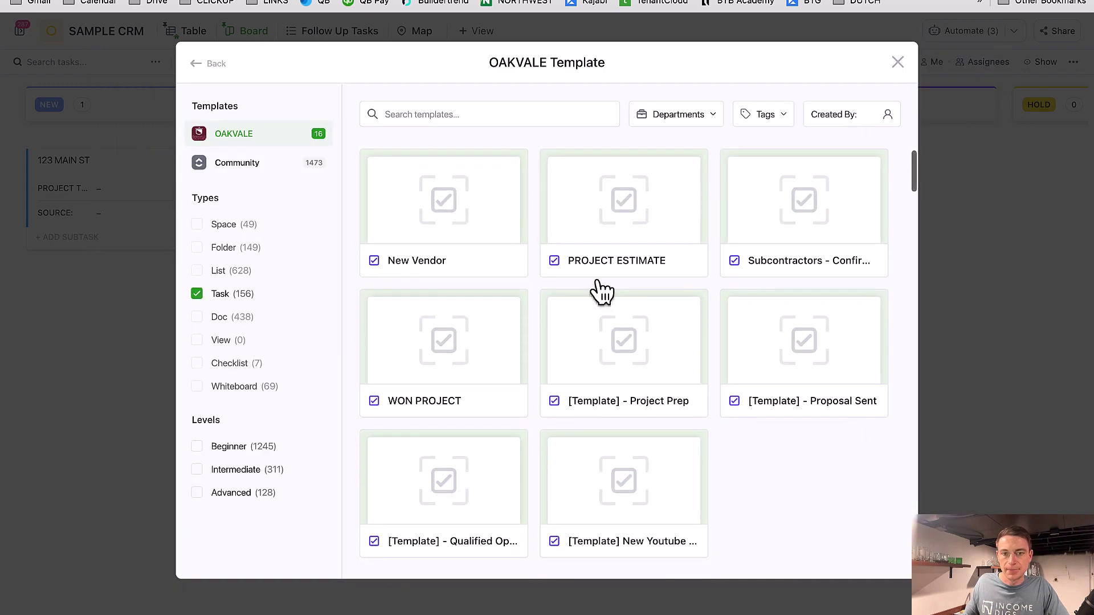
pyautogui.click(596, 272)
pyautogui.click(590, 316)
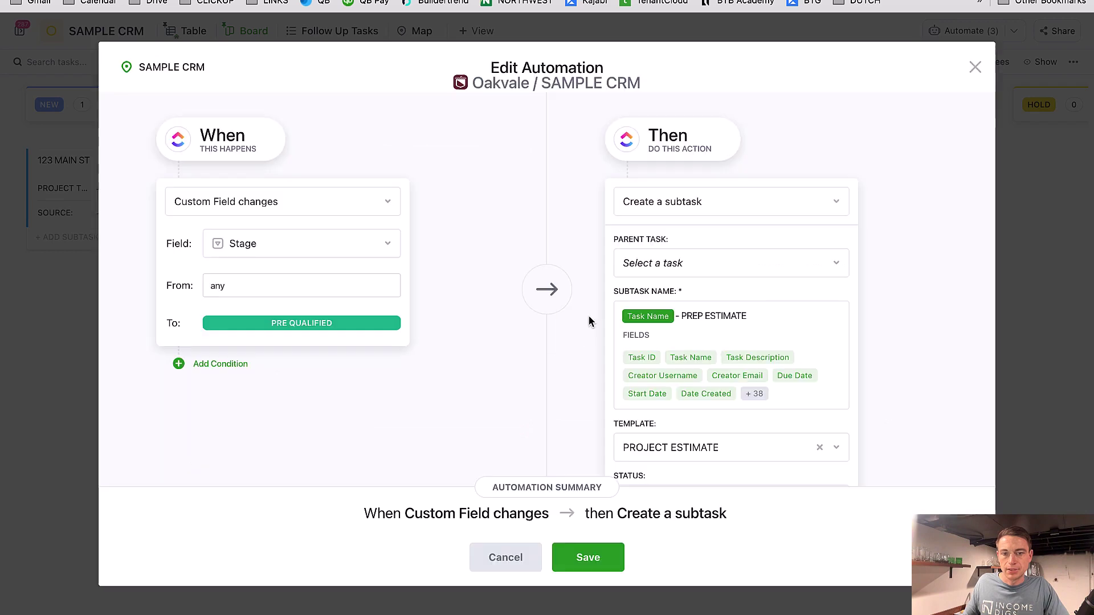
pyautogui.scroll(-5, 695, 325)
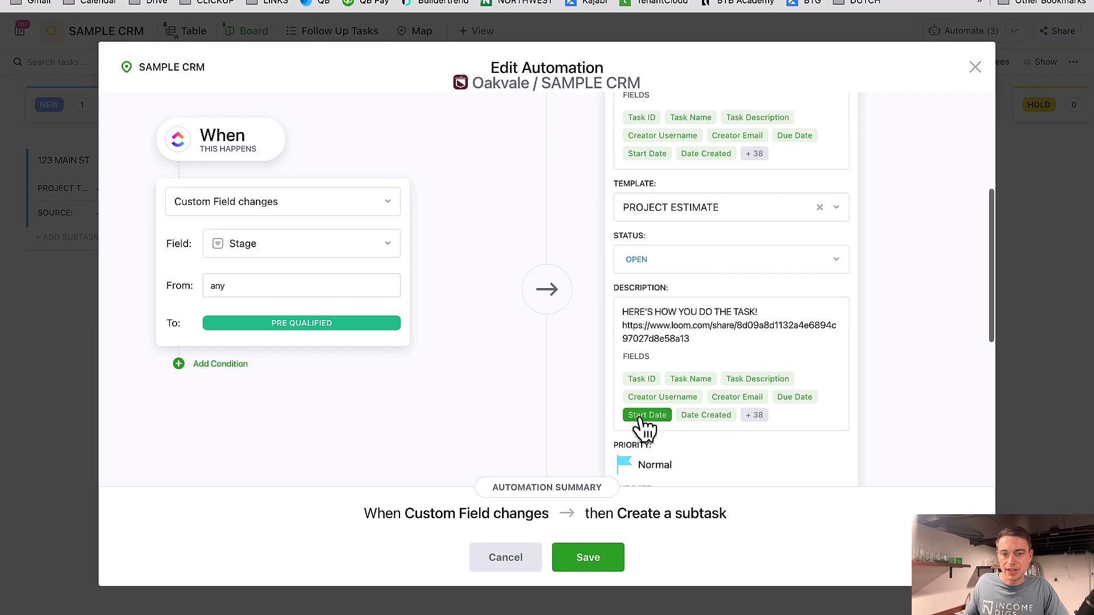
pyautogui.scroll(-3, 640, 432)
pyautogui.click(587, 562)
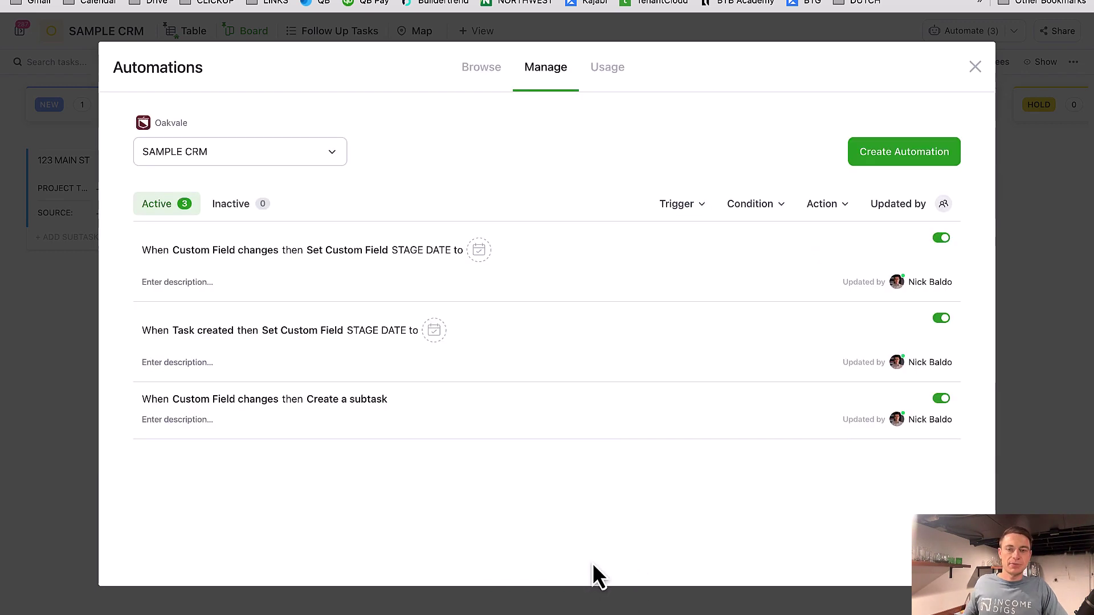
pyautogui.click(976, 67)
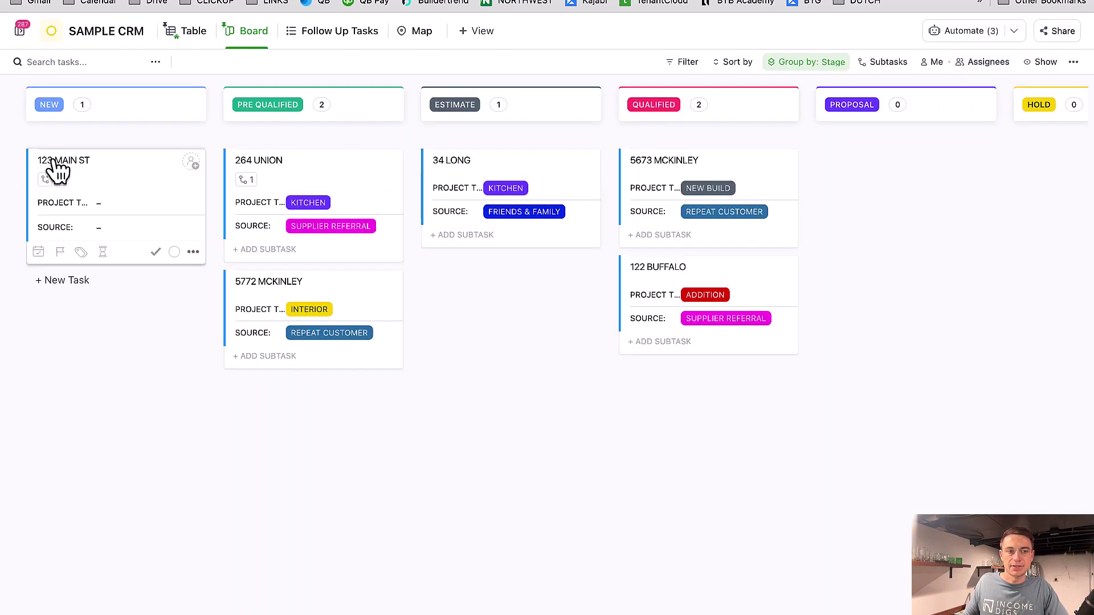
# Drag 123 MAIN ST from NEW to PRE QUALIFIED and open it to view its subtasks
pyautogui.moveTo(86, 170); pyautogui.dragTo(281, 183)
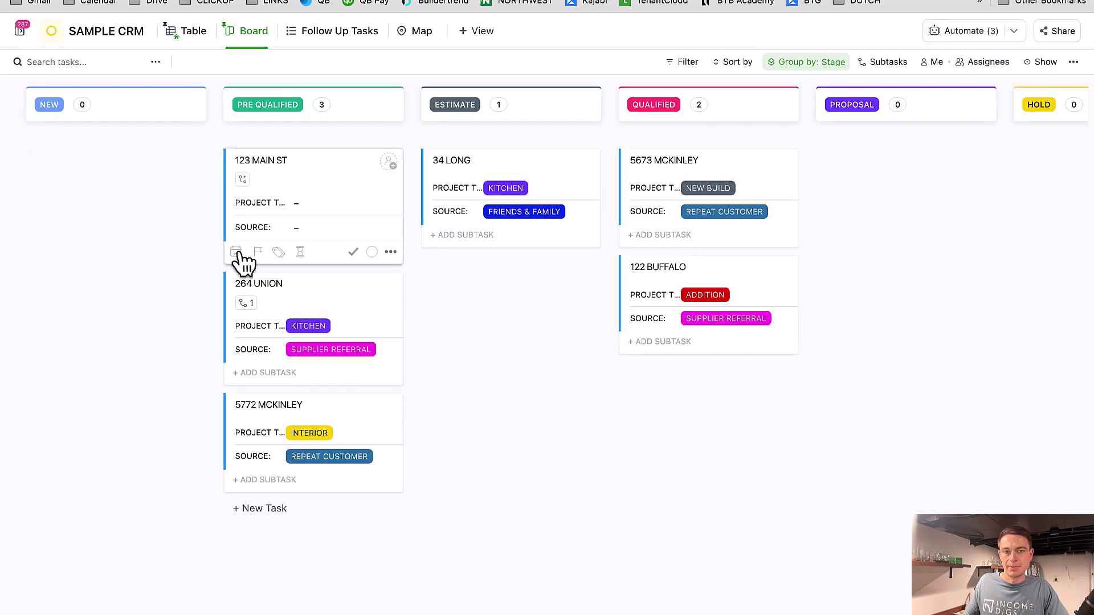
pyautogui.hscroll(2, 510, 480)
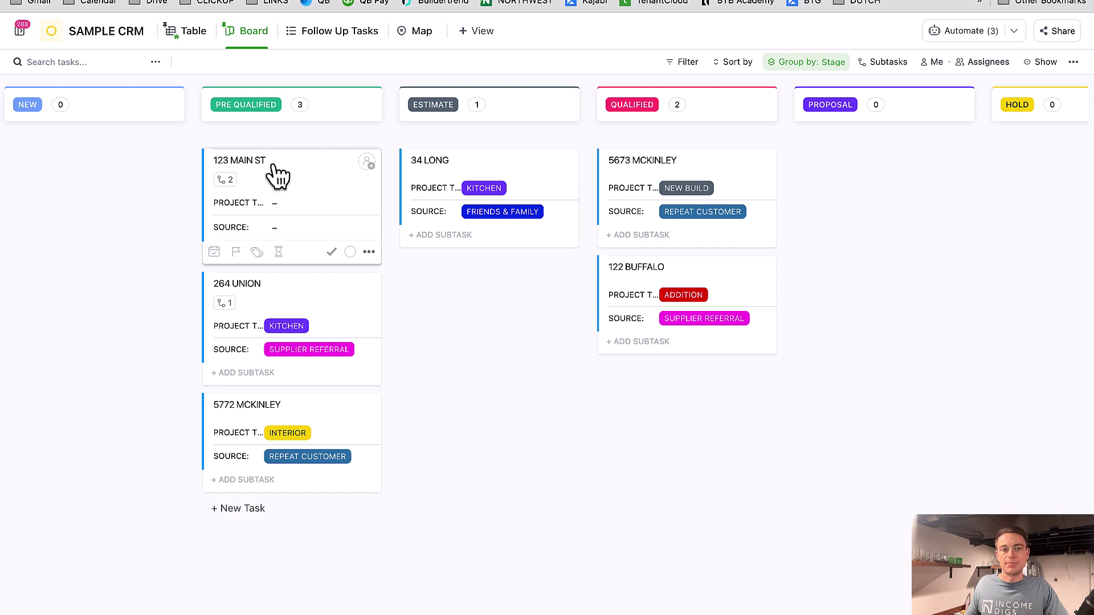
pyautogui.click(241, 160)
pyautogui.scroll(-5, 193, 211)
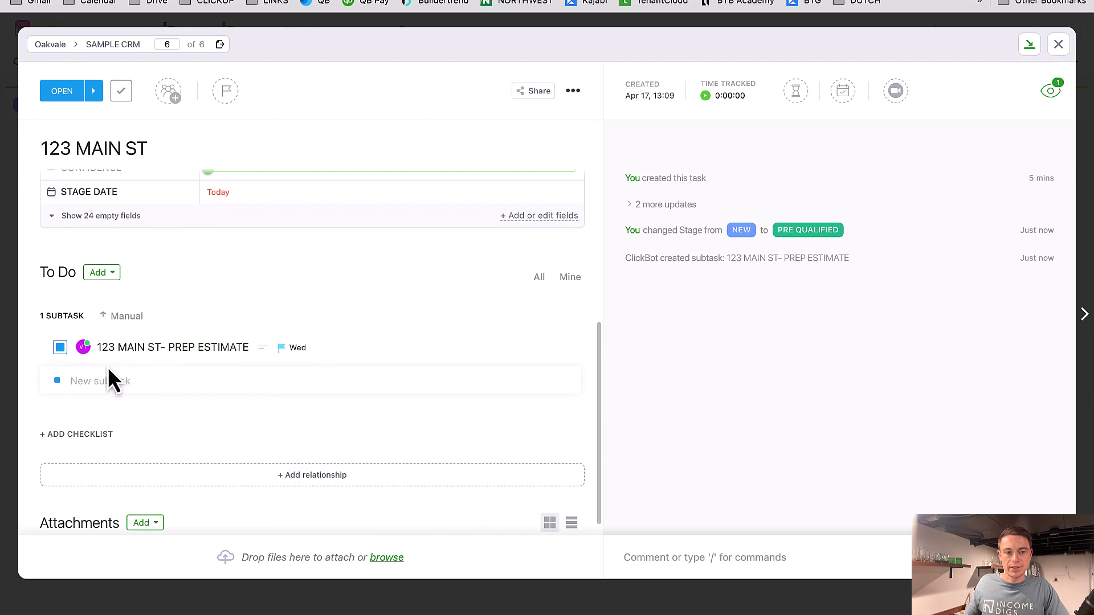
# Open the 123 MAIN ST- PREP ESTIMATE subtask and review its description and attachment options
pyautogui.click(195, 349)
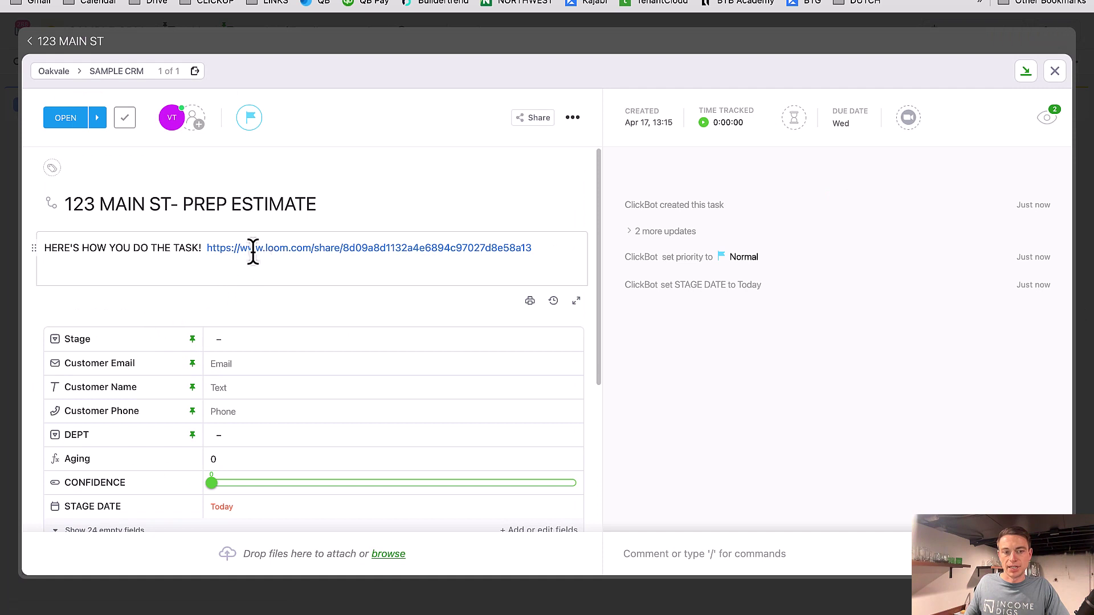
pyautogui.scroll(-3, 183, 298)
pyautogui.scroll(-2, 180, 308)
pyautogui.scroll(2, 123, 450)
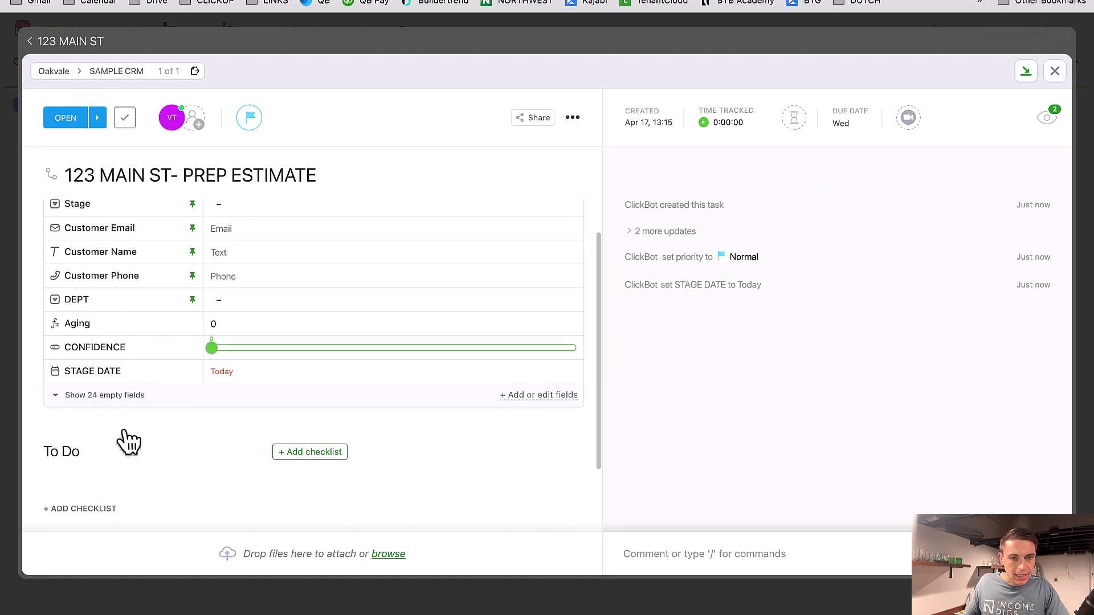
pyautogui.scroll(-2, 127, 443)
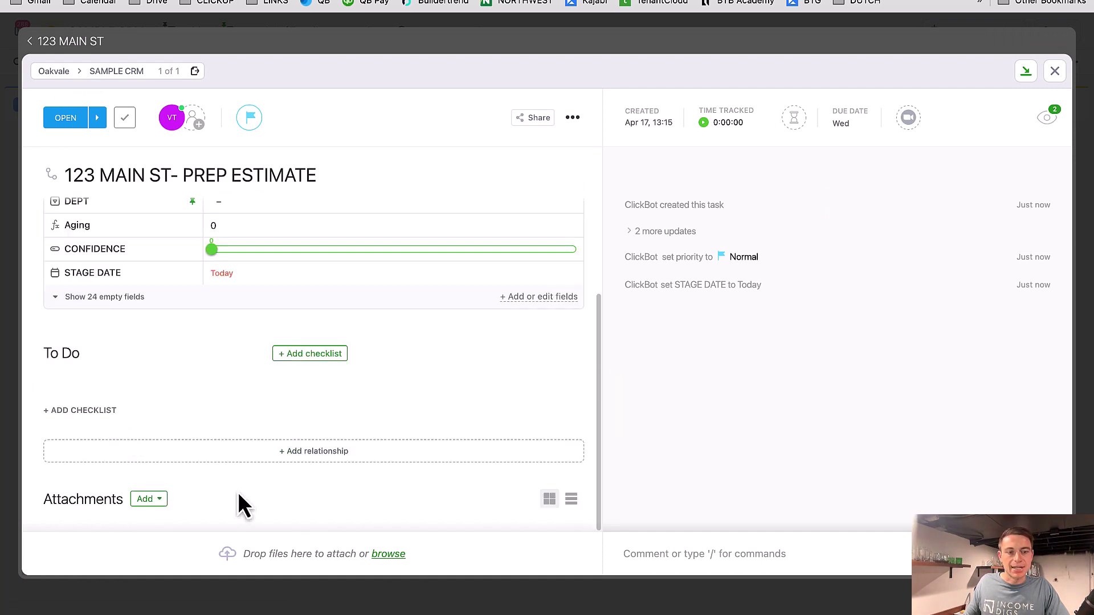
pyautogui.click(145, 501)
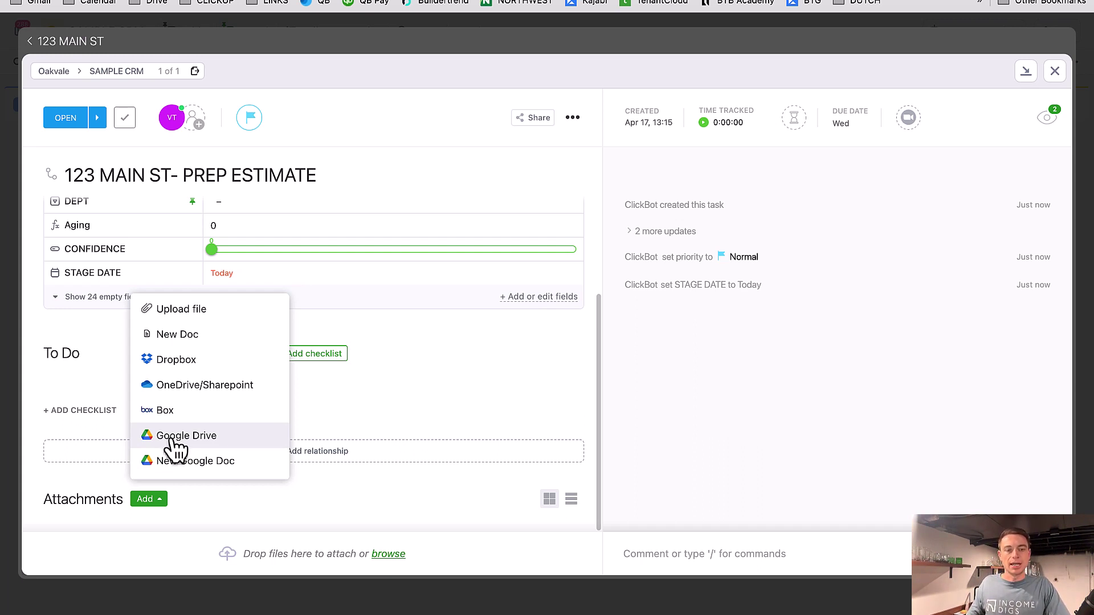
pyautogui.click(736, 406)
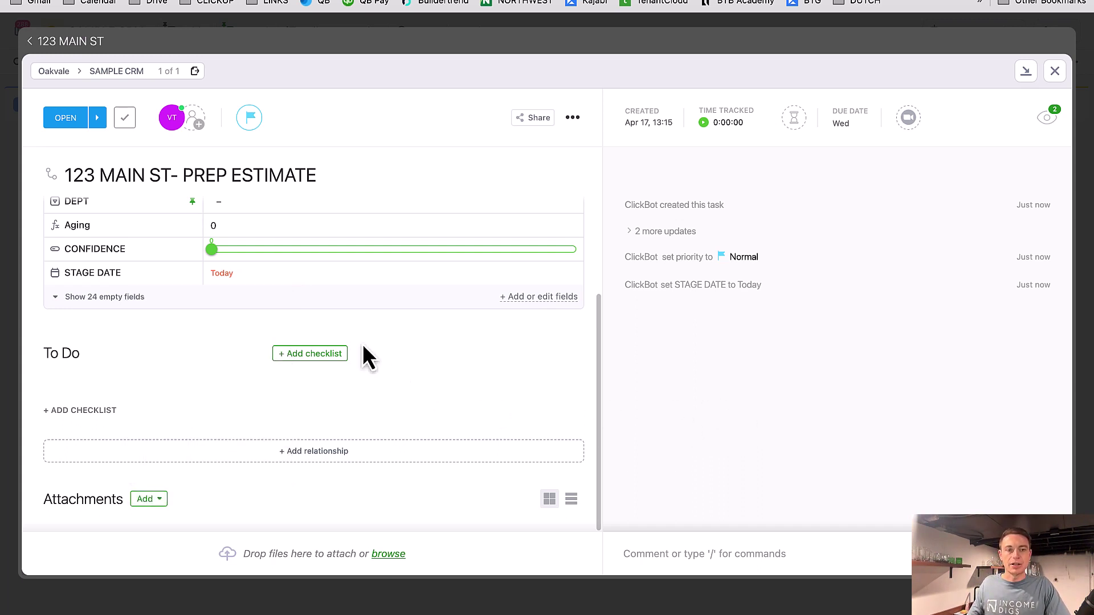
# Look at the subtask's extra actions menu, then close the task back to the board
pyautogui.scroll(5, 363, 343)
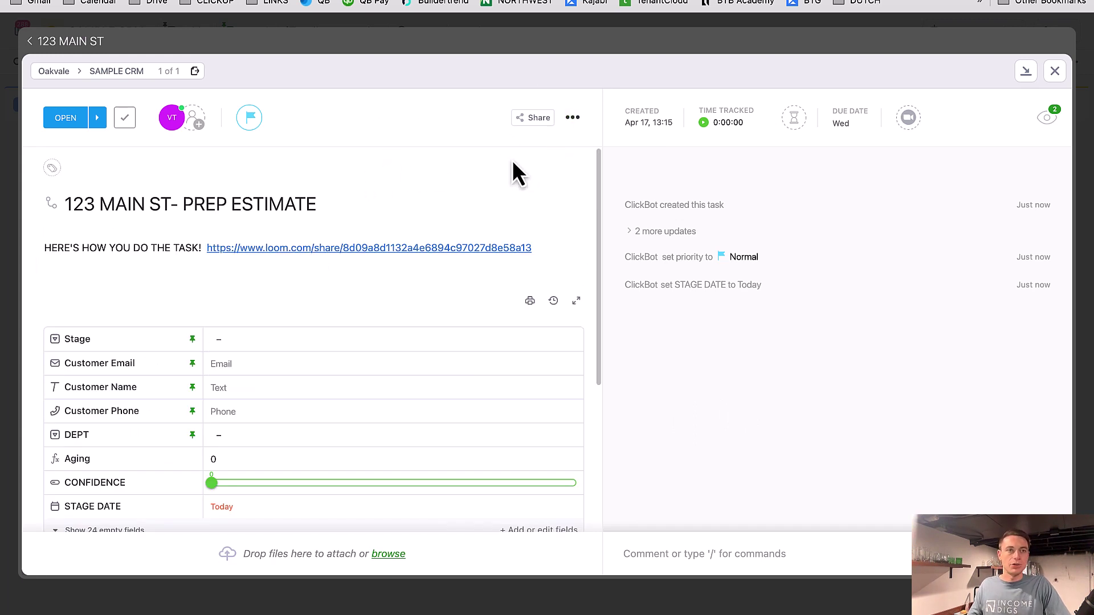
pyautogui.click(576, 119)
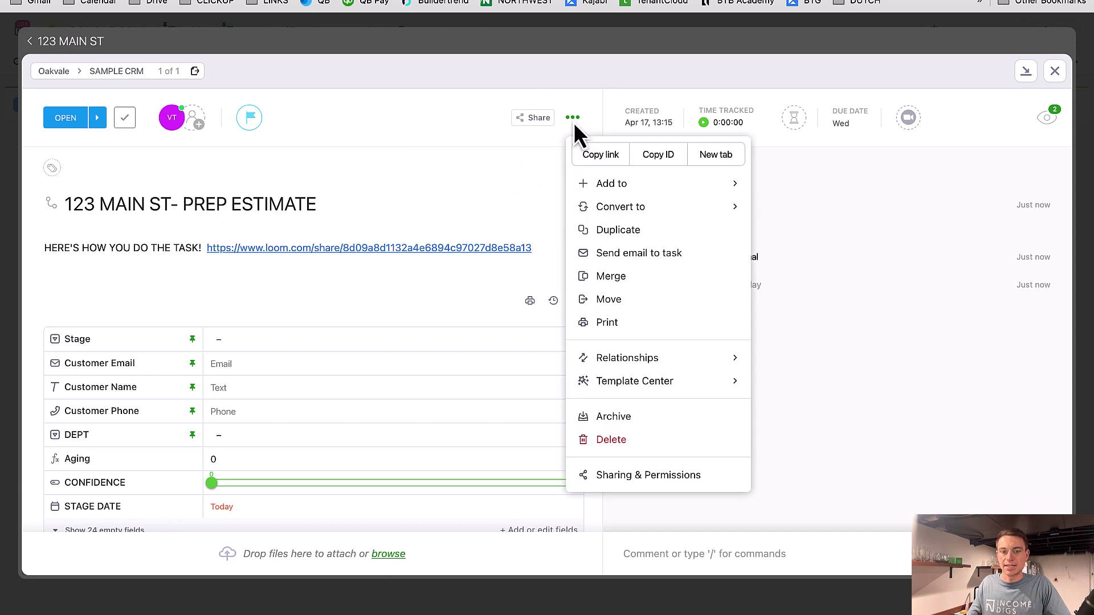
pyautogui.moveTo(655, 383)
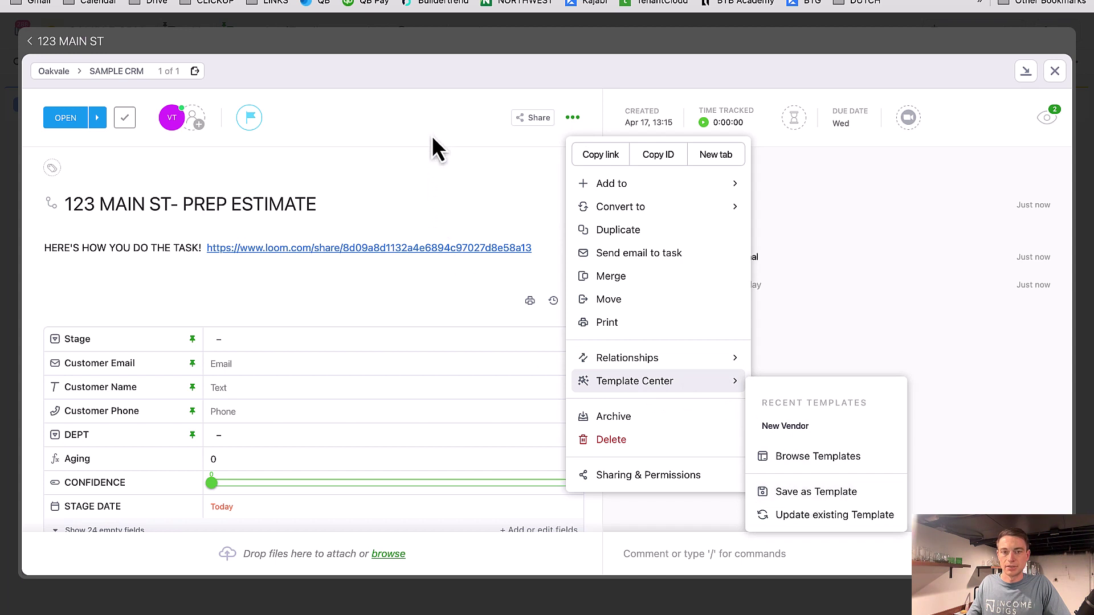
pyautogui.click(1055, 72)
pyautogui.click(1055, 72)
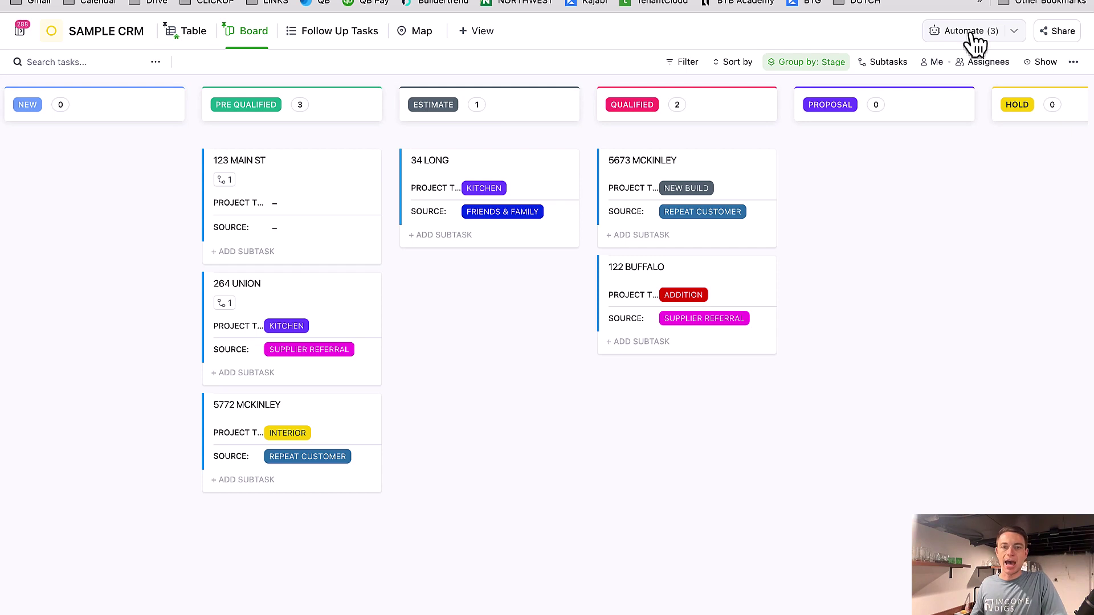
# Duplicate the subtask-creating automation with its trigger set to Stage changing to QUALIFIED
pyautogui.hscroll(1, 906, 296)
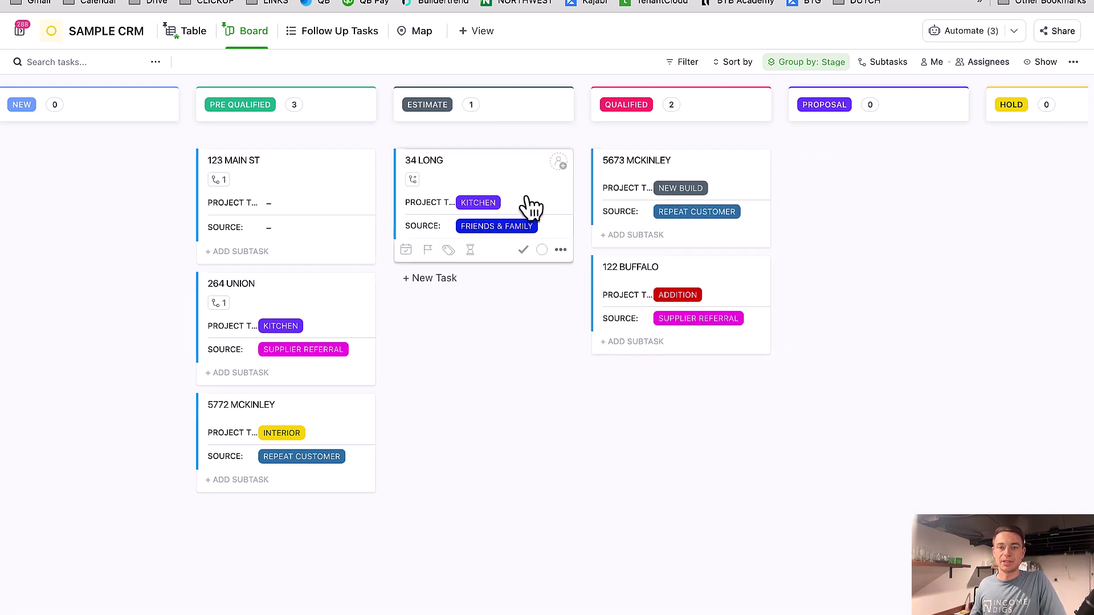
pyautogui.click(962, 36)
pyautogui.click(973, 74)
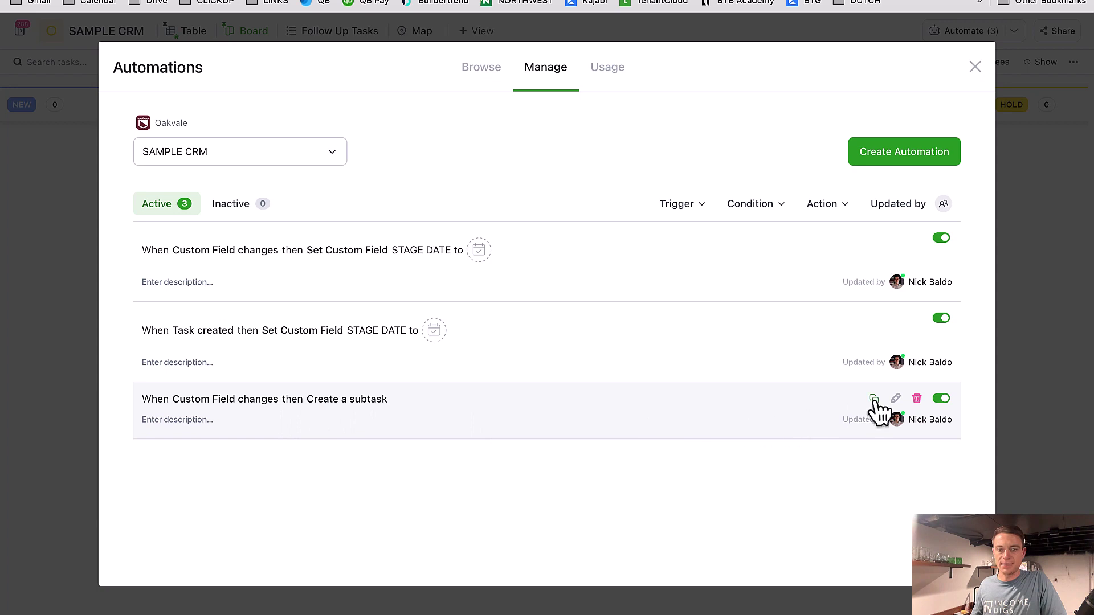
pyautogui.click(873, 399)
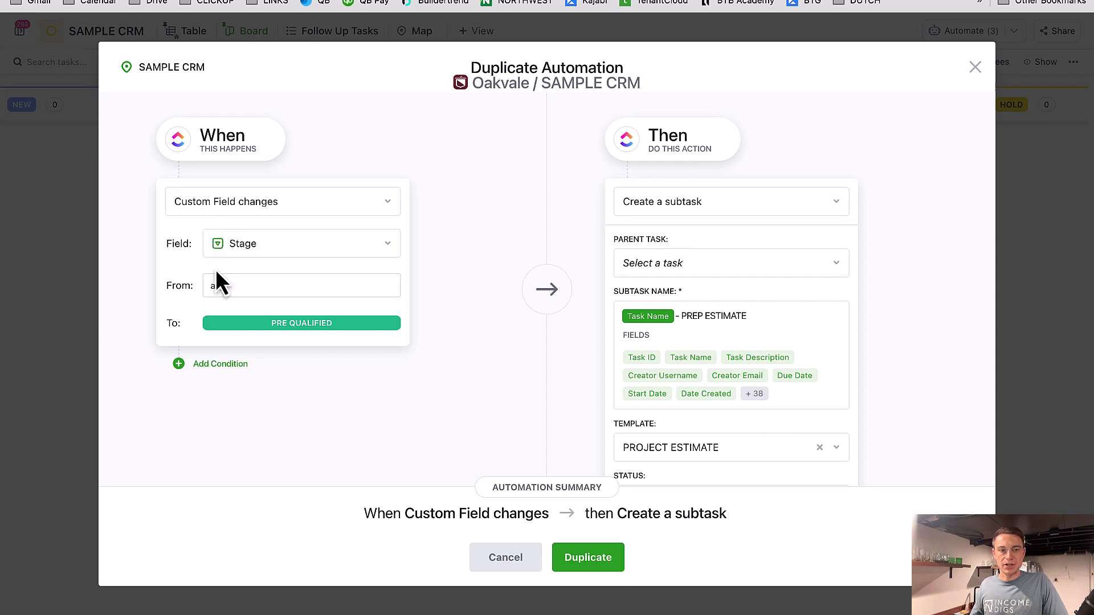
pyautogui.click(258, 326)
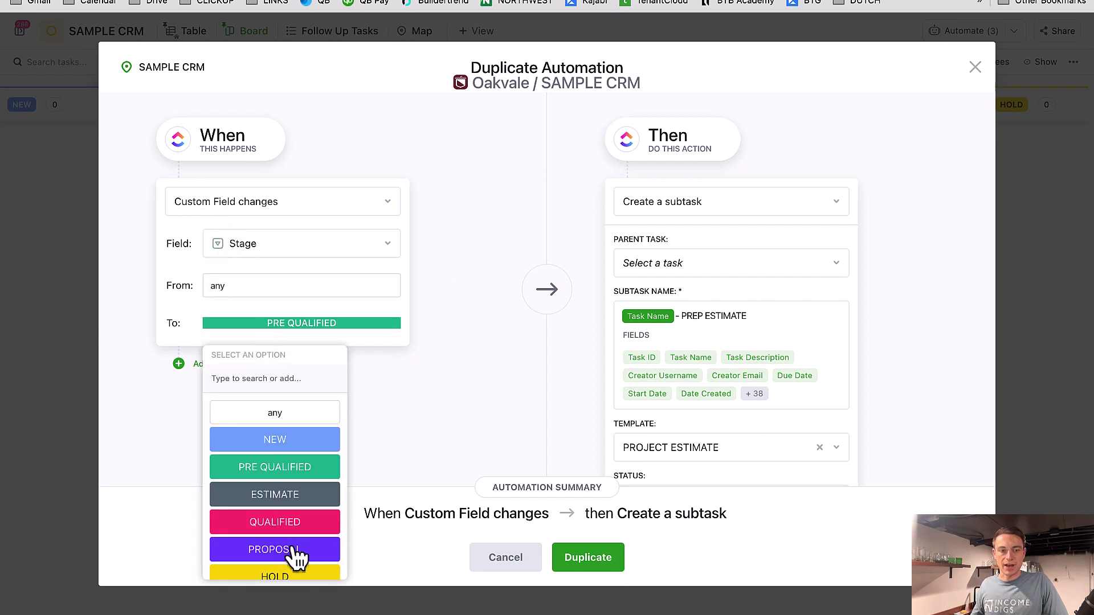
pyautogui.click(275, 522)
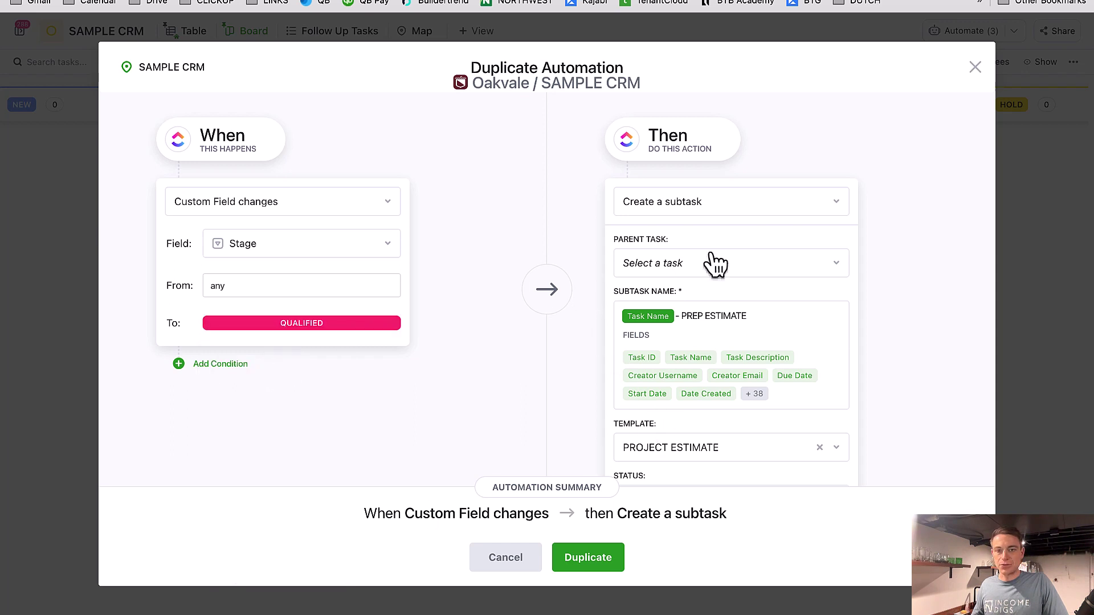
# Remove the task template from the duplicated automation
pyautogui.scroll(-4, 707, 373)
pyautogui.click(752, 262)
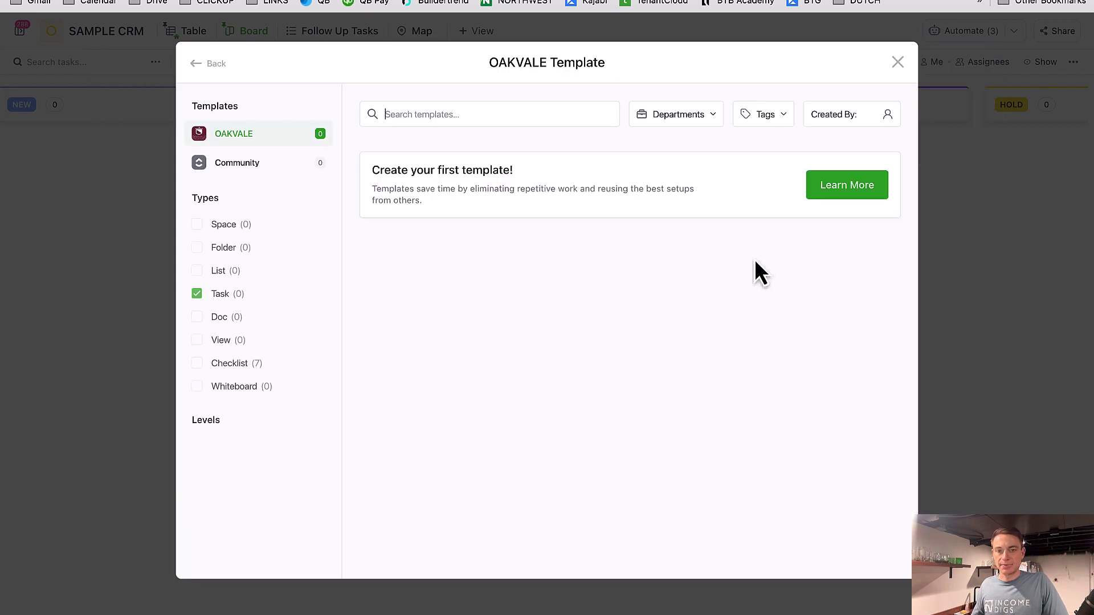
pyautogui.click(898, 62)
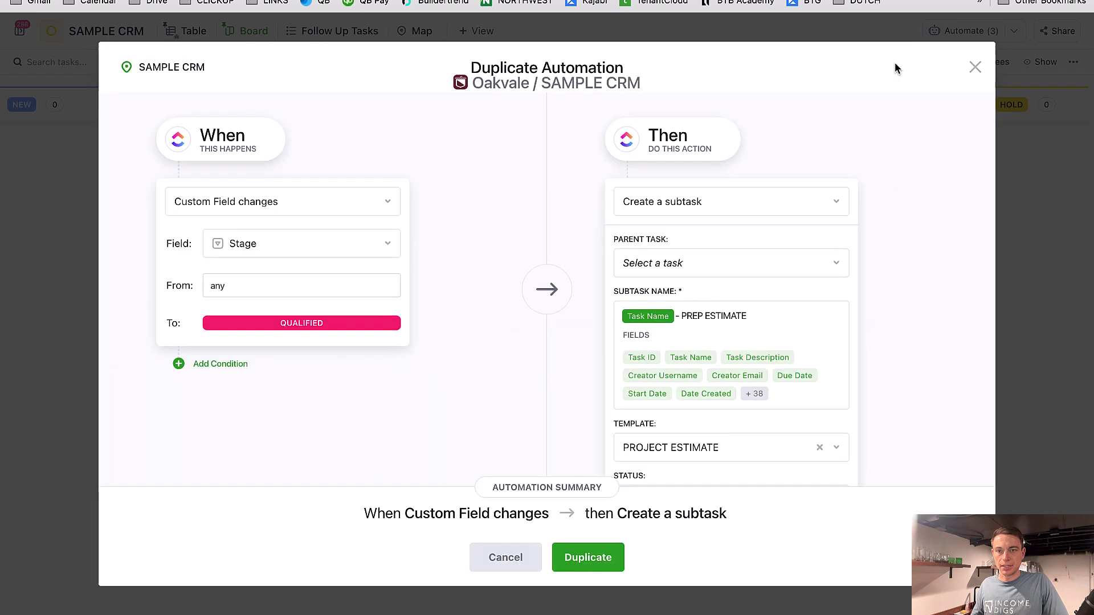
pyautogui.scroll(-3, 777, 322)
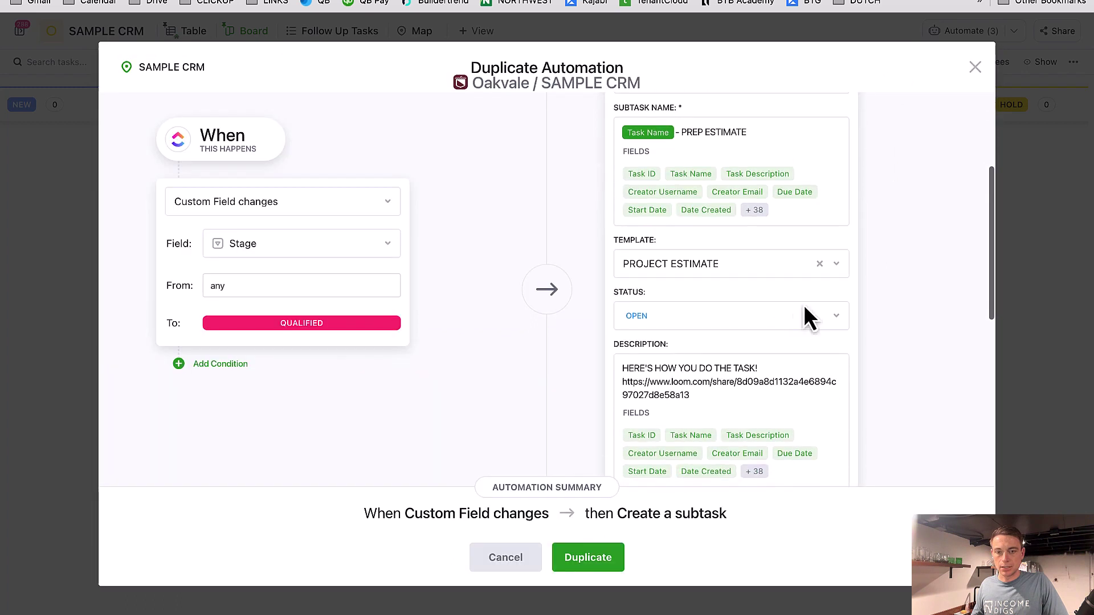
pyautogui.click(820, 263)
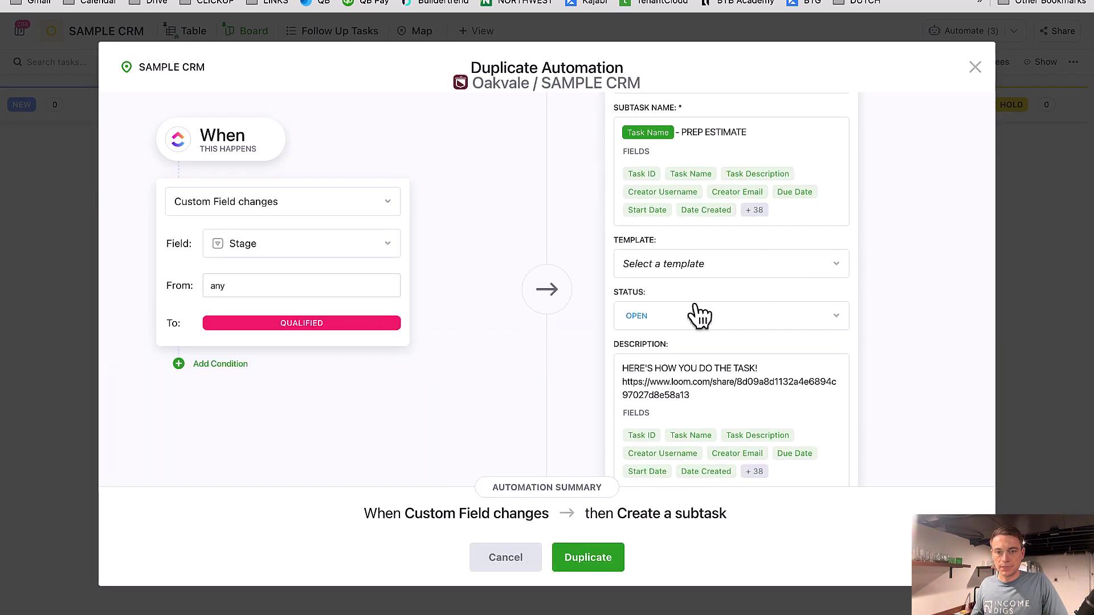
# Change the subtask name to Task Name - PREP PROPOSAL and close the Automations window
pyautogui.scroll(-1, 703, 338)
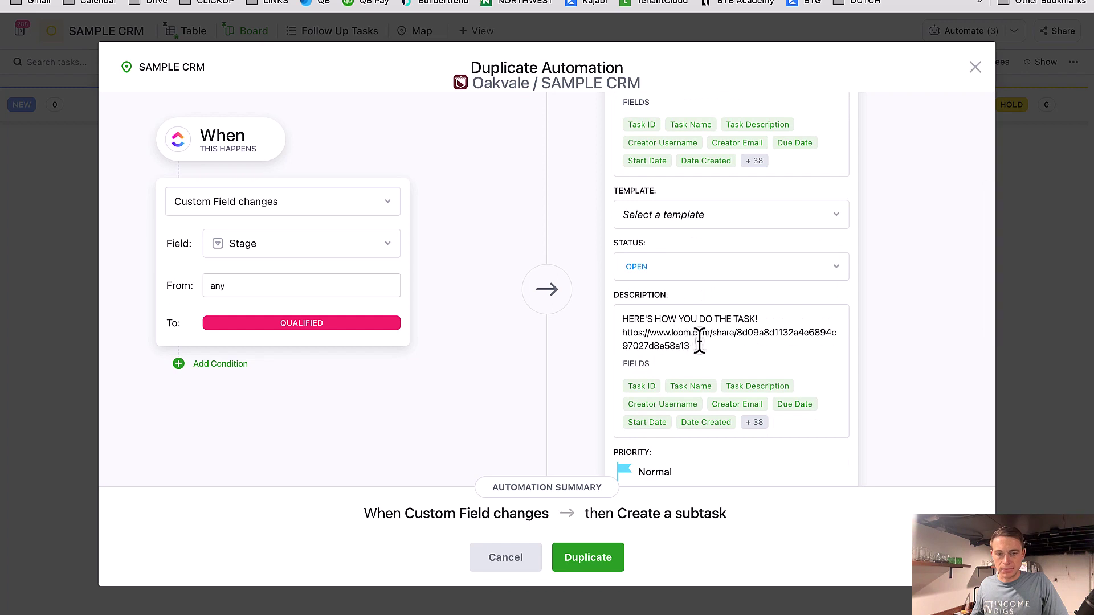
pyautogui.scroll(-3, 702, 340)
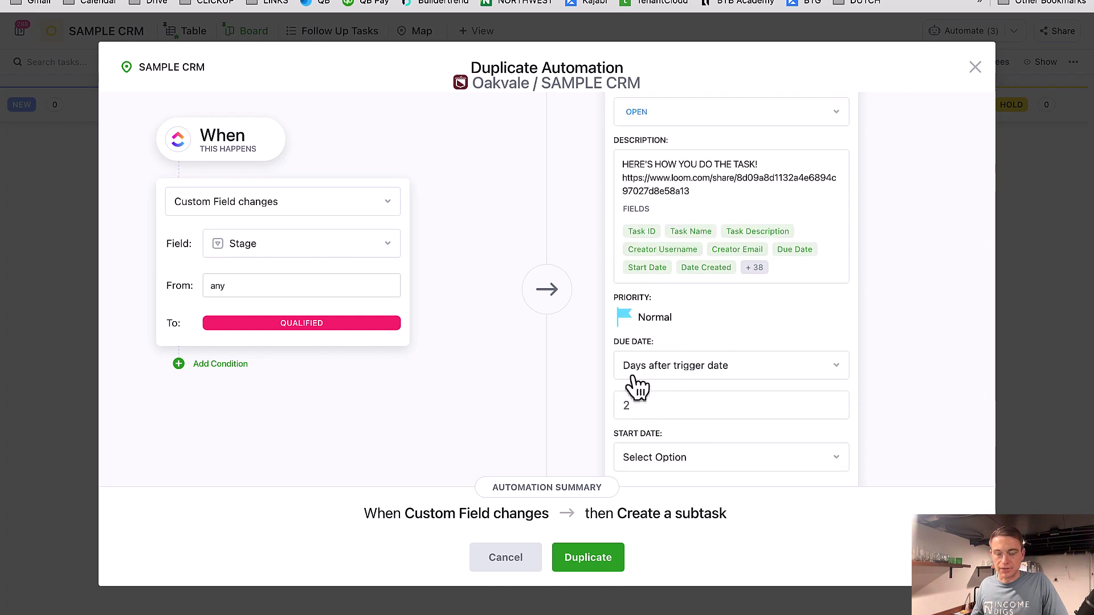
pyautogui.scroll(-3, 655, 426)
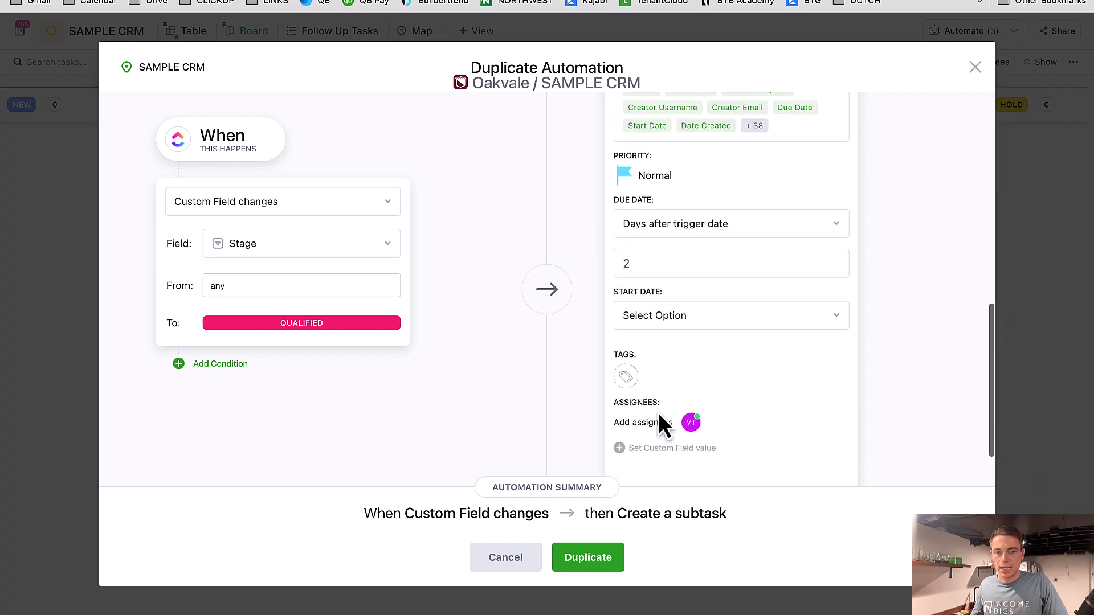
pyautogui.scroll(10, 661, 402)
pyautogui.scroll(-4, 665, 391)
pyautogui.scroll(-1, 665, 386)
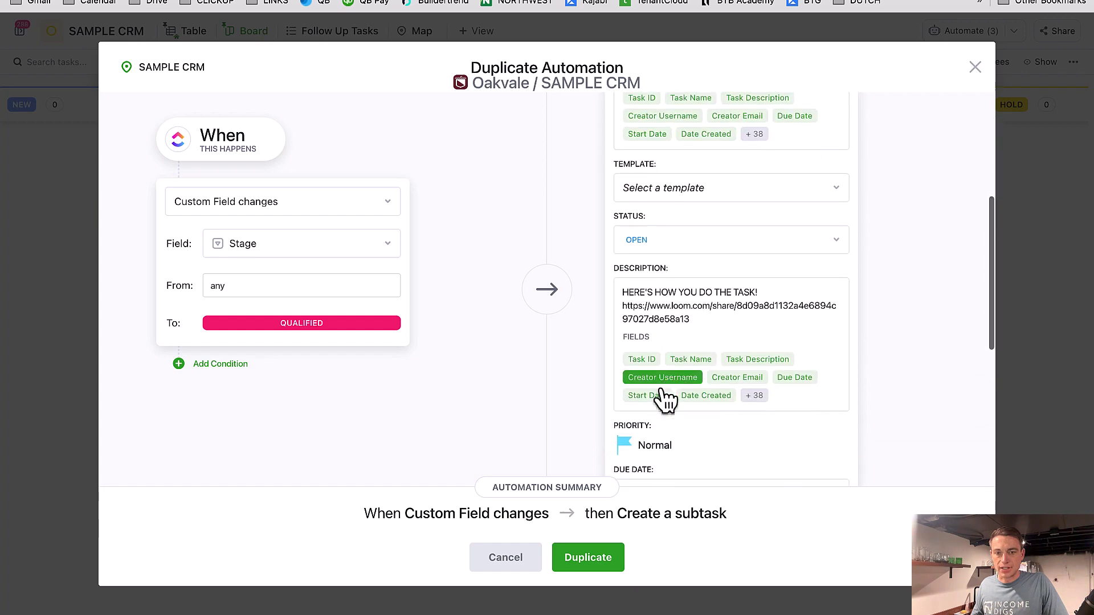
pyautogui.scroll(3, 684, 265)
pyautogui.scroll(1, 682, 258)
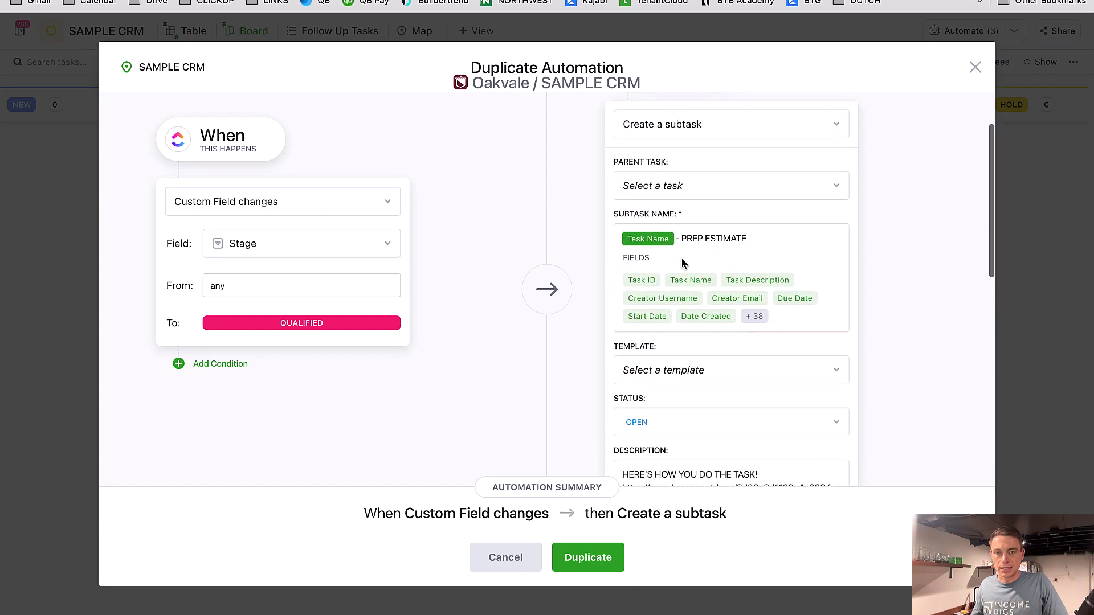
pyautogui.moveTo(748, 239); pyautogui.dragTo(724, 239)
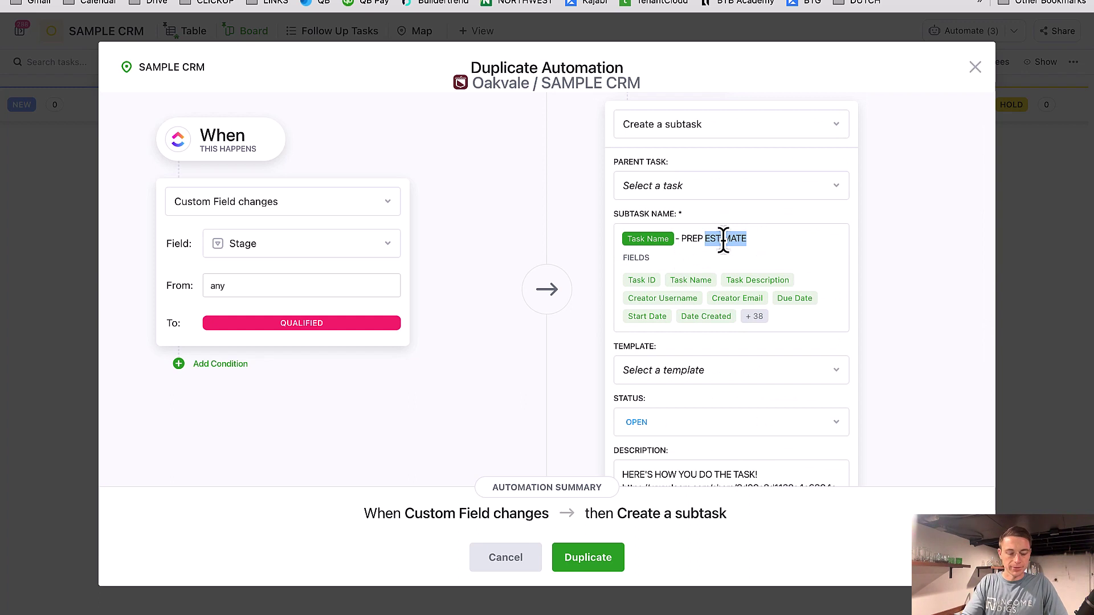
pyautogui.write('PROPOSAL')
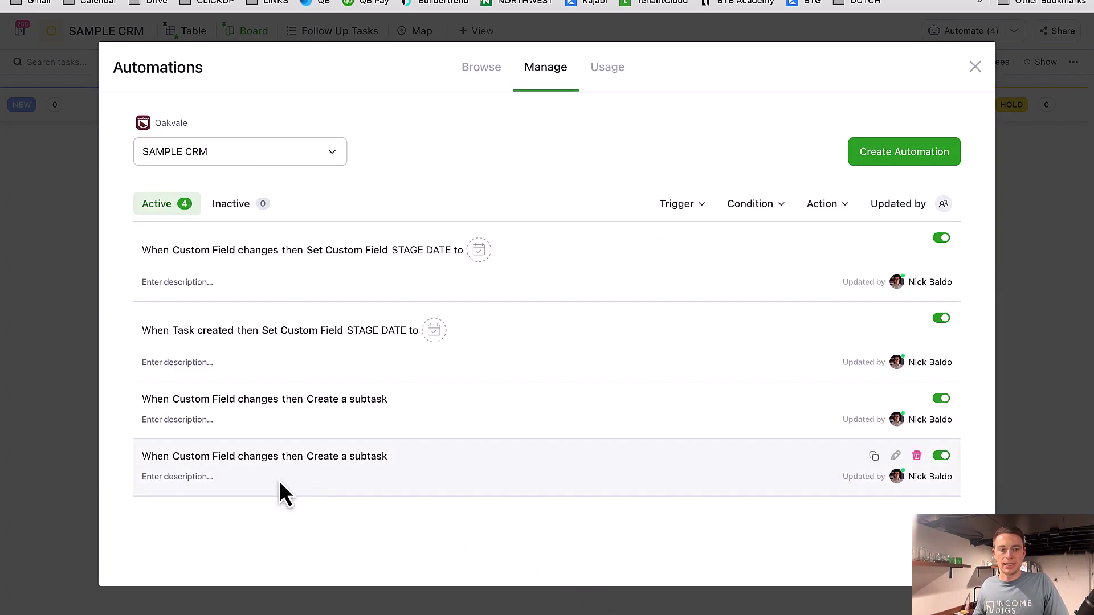
pyautogui.click(975, 67)
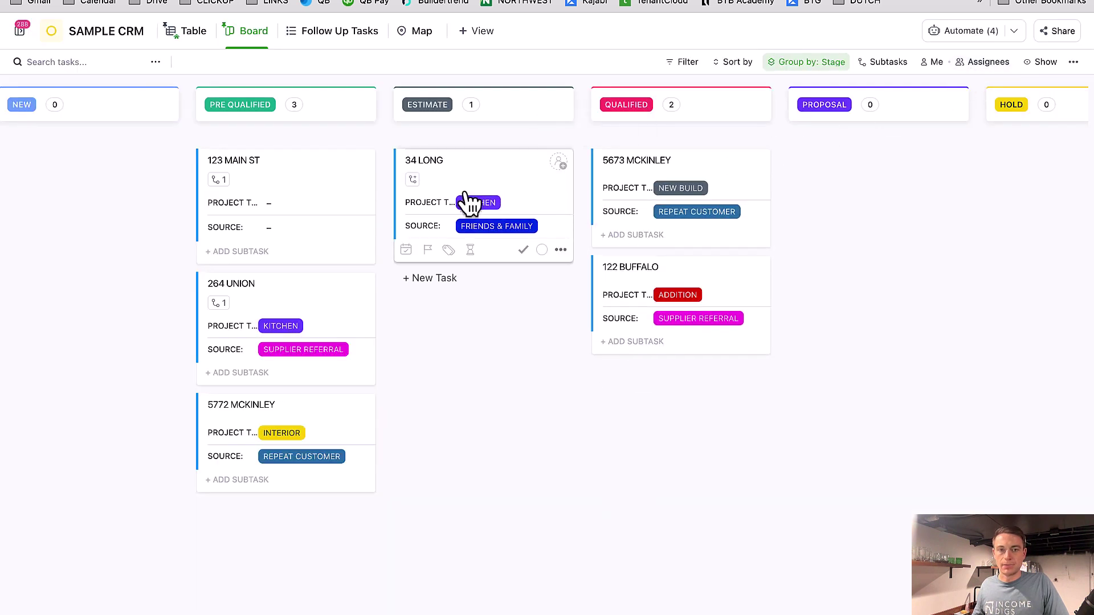
# Drag 34 LONG to QUALIFIED and open its new 34 LONG- PREP PROPOSAL subtask to verify it
pyautogui.moveTo(464, 171); pyautogui.dragTo(659, 183)
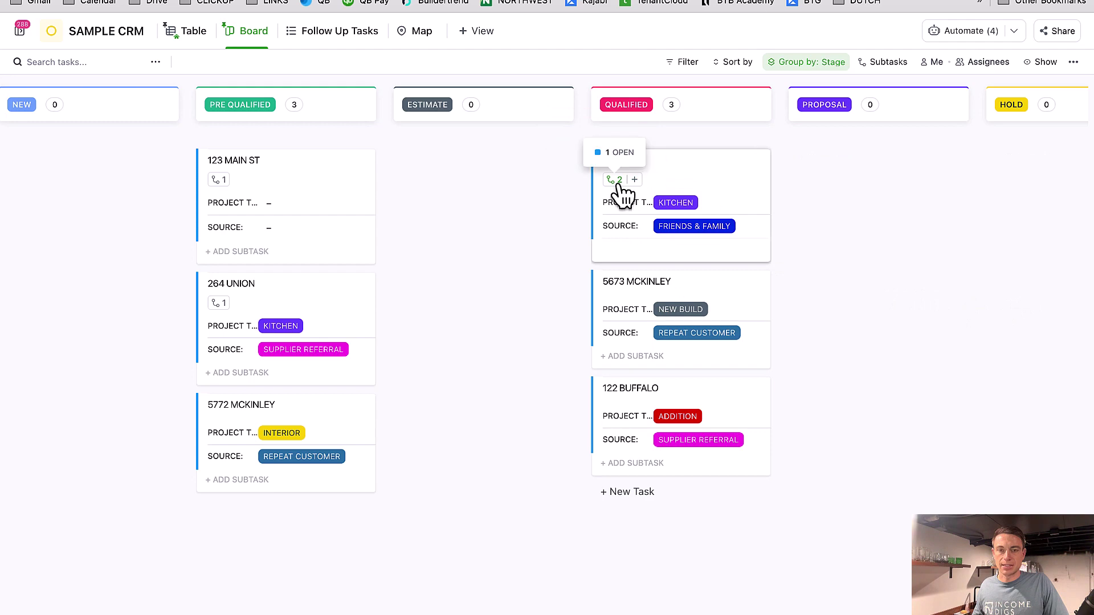
pyautogui.click(618, 181)
pyautogui.click(648, 171)
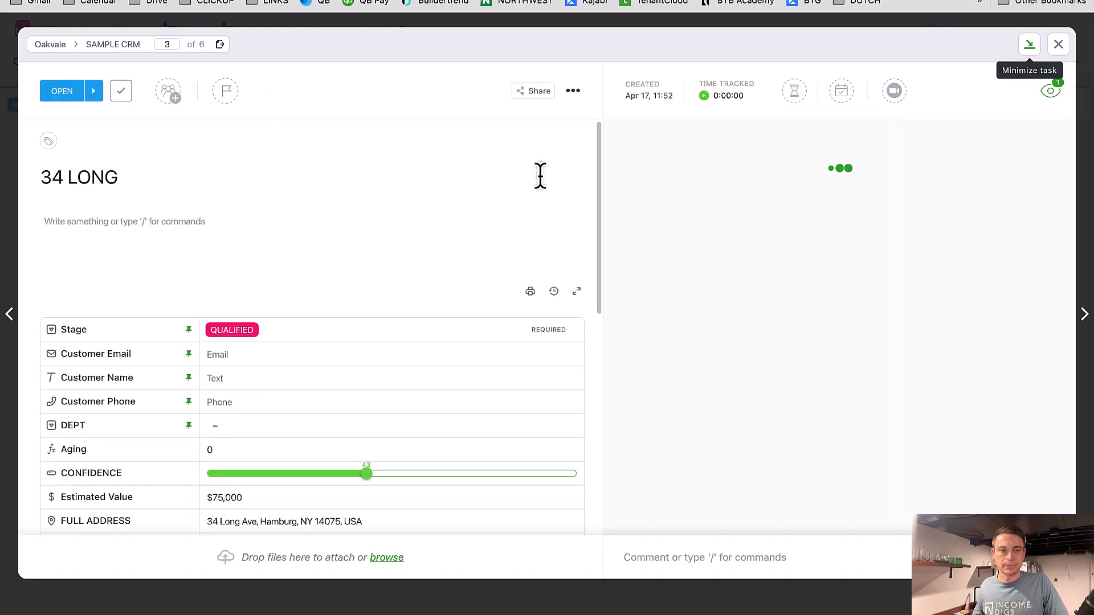
pyautogui.scroll(-1, 317, 292)
pyautogui.scroll(-5, 317, 292)
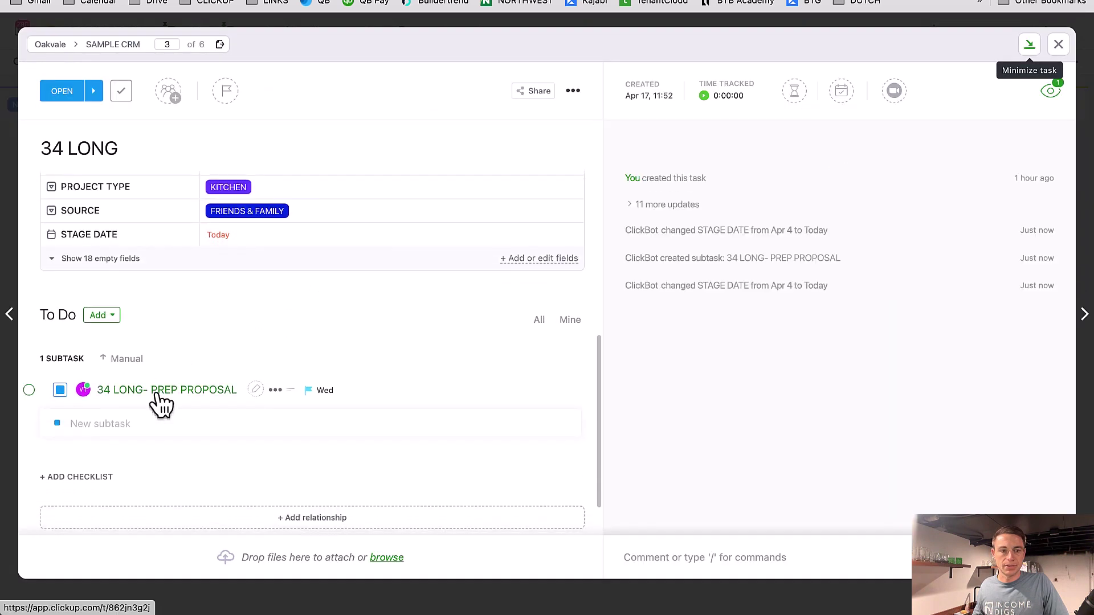
pyautogui.click(178, 393)
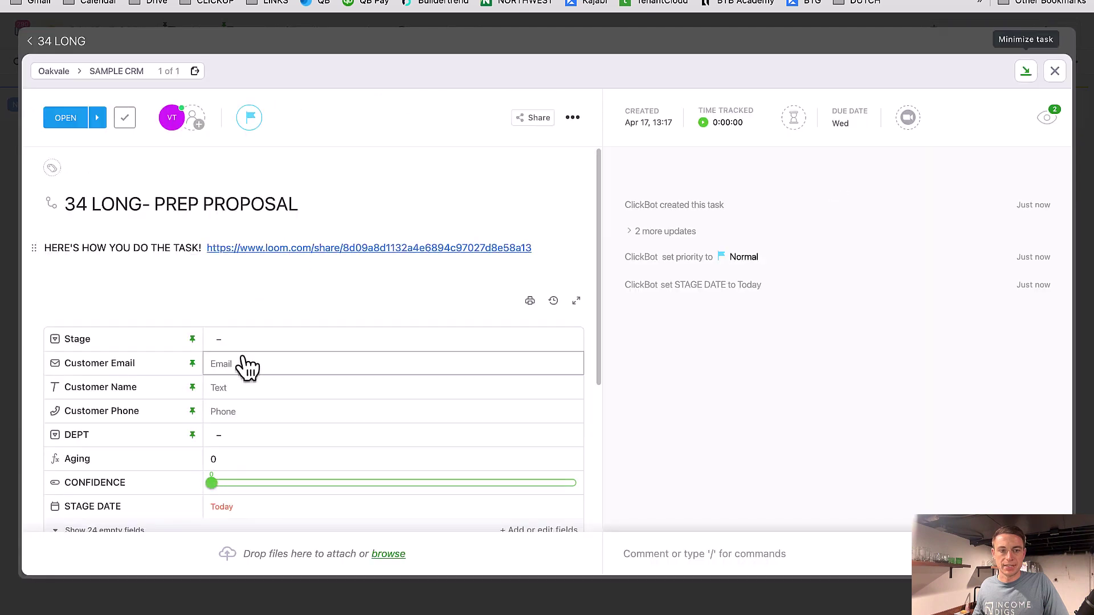
pyautogui.scroll(-4, 239, 366)
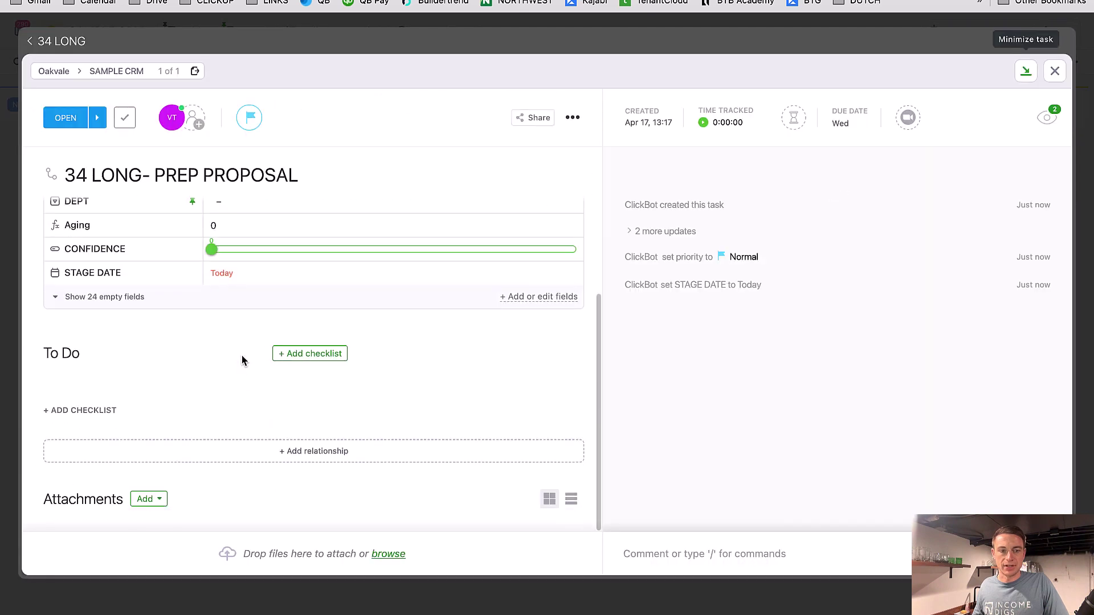
pyautogui.click(1055, 72)
pyautogui.moveTo(423, 218)
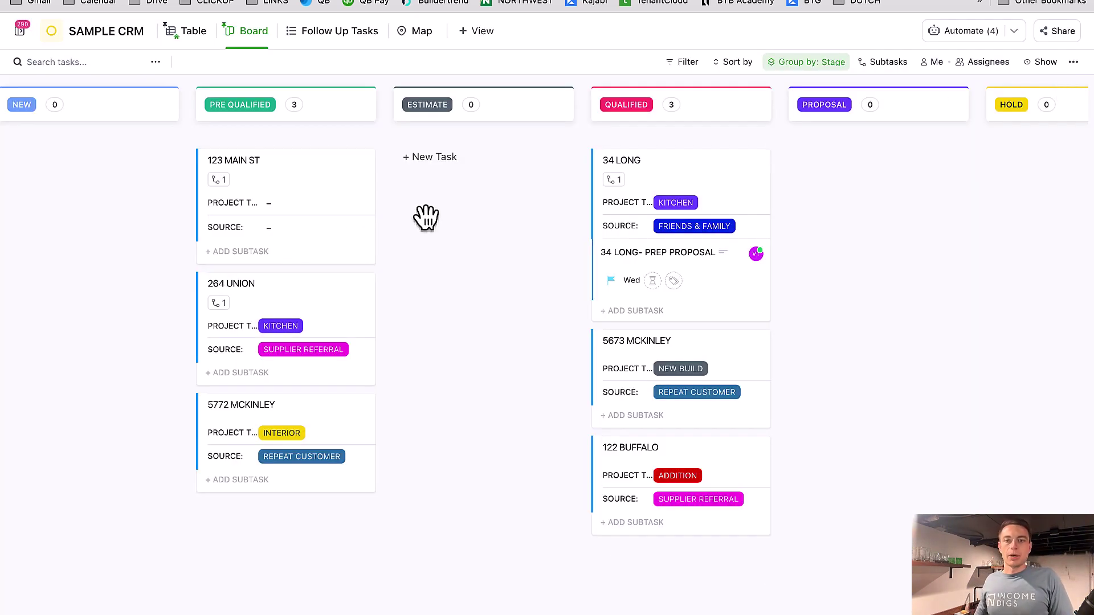
# Switch between Table and Follow Up Tasks views, inspecting the Follow Up filters, ending on Table
pyautogui.click(197, 37)
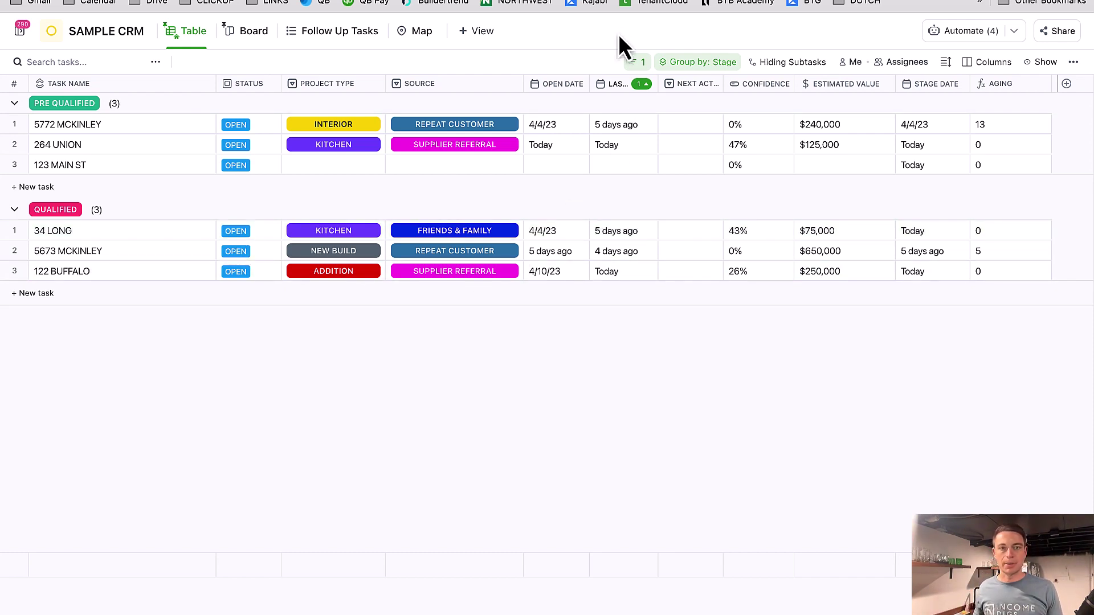
pyautogui.click(330, 33)
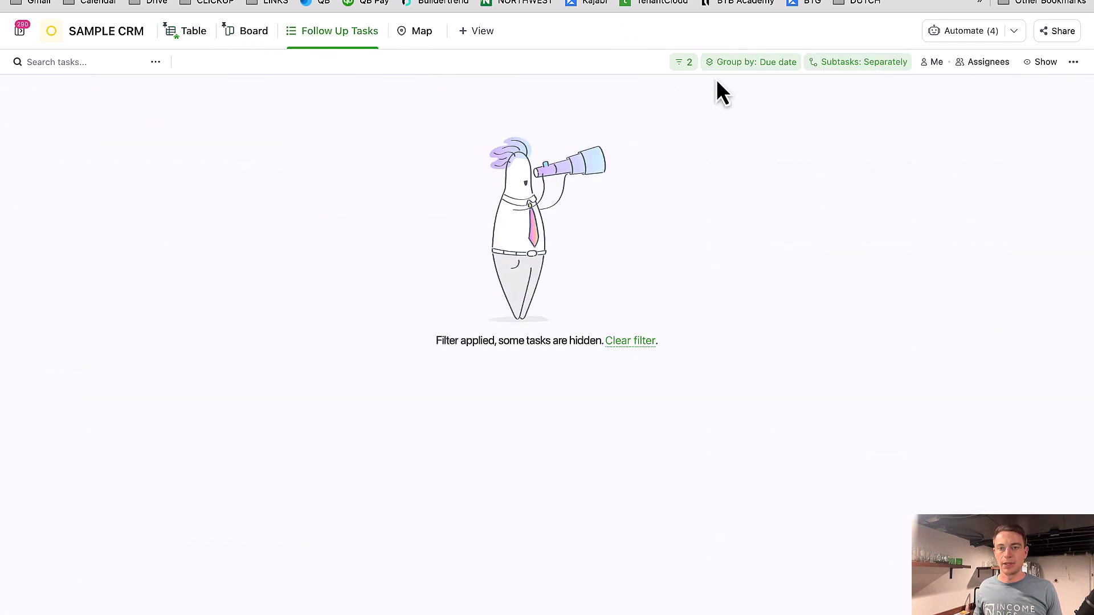
pyautogui.click(683, 63)
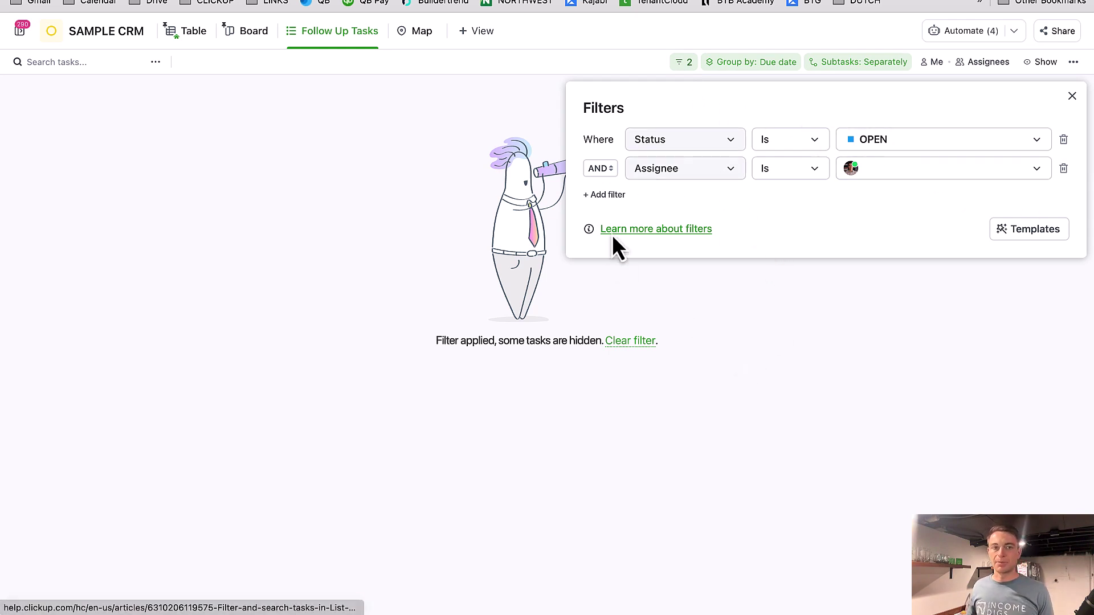
pyautogui.click(1071, 98)
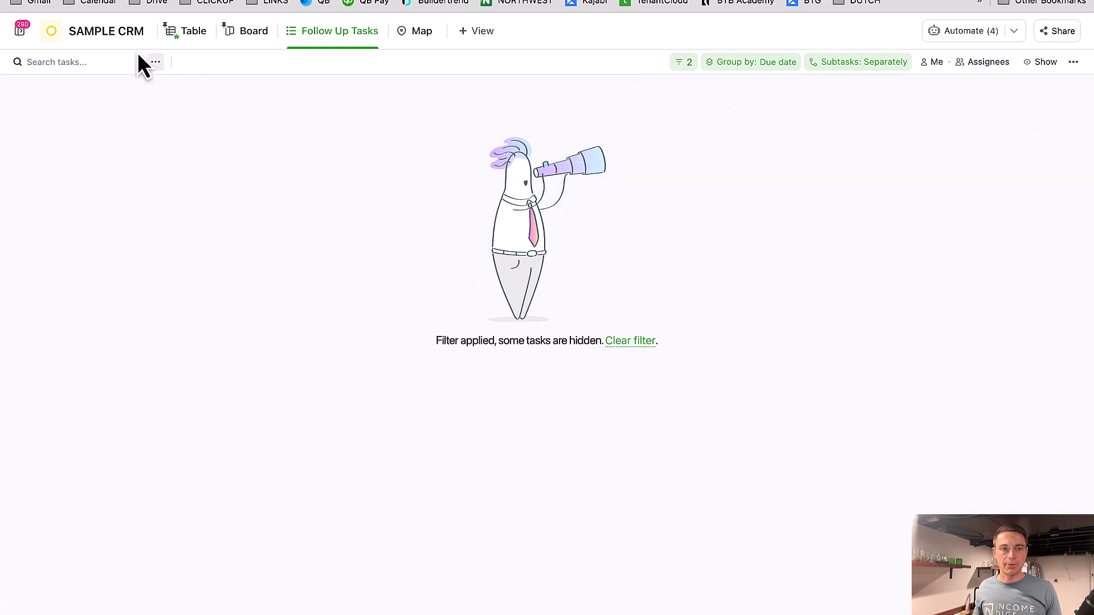
pyautogui.click(186, 35)
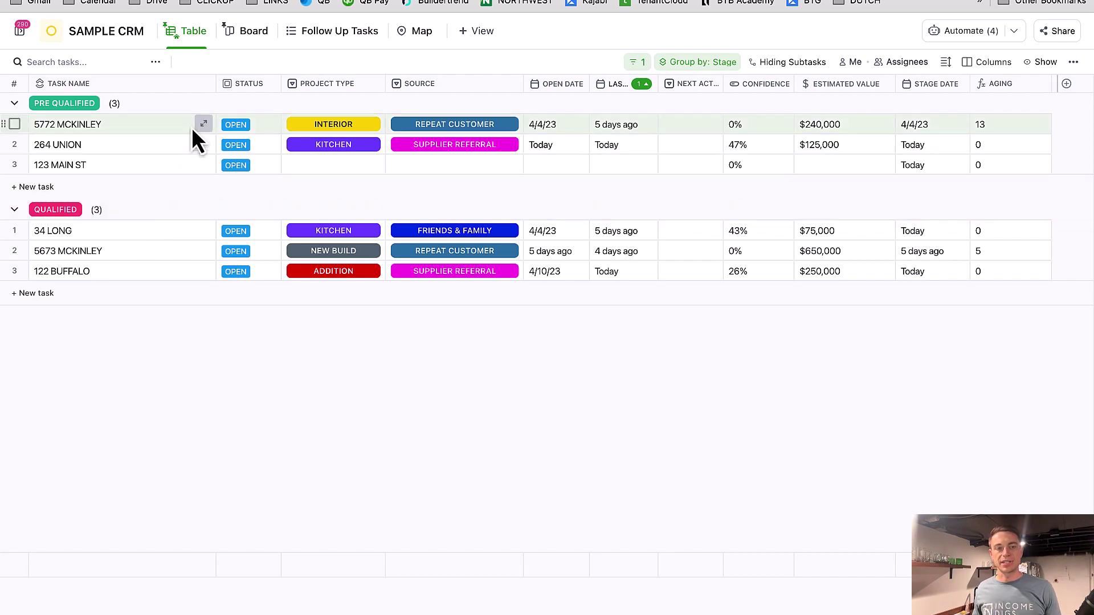
pyautogui.click(342, 35)
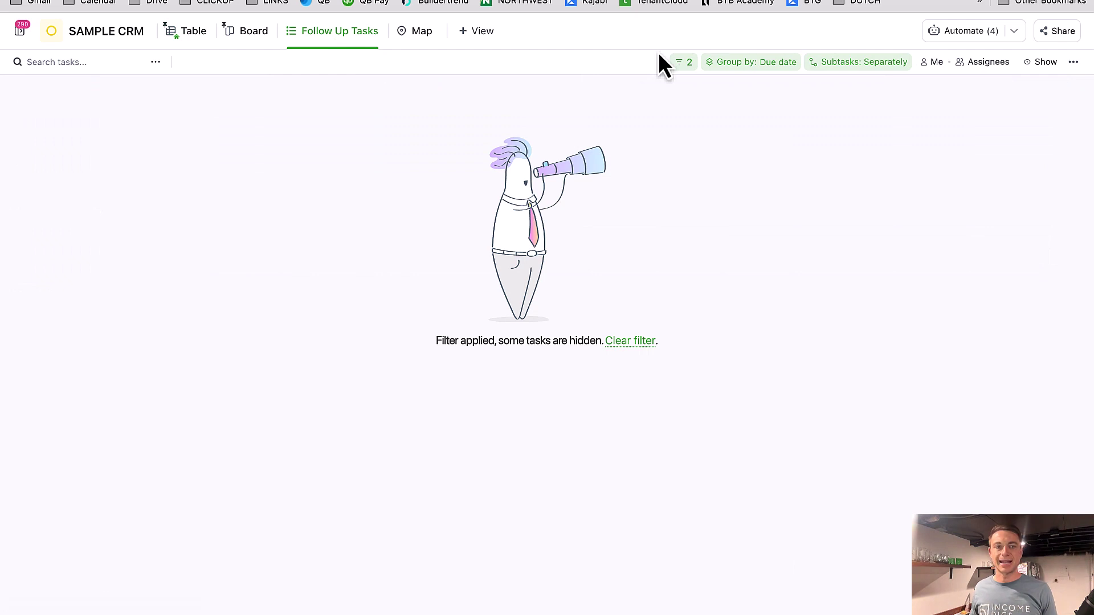
pyautogui.click(192, 42)
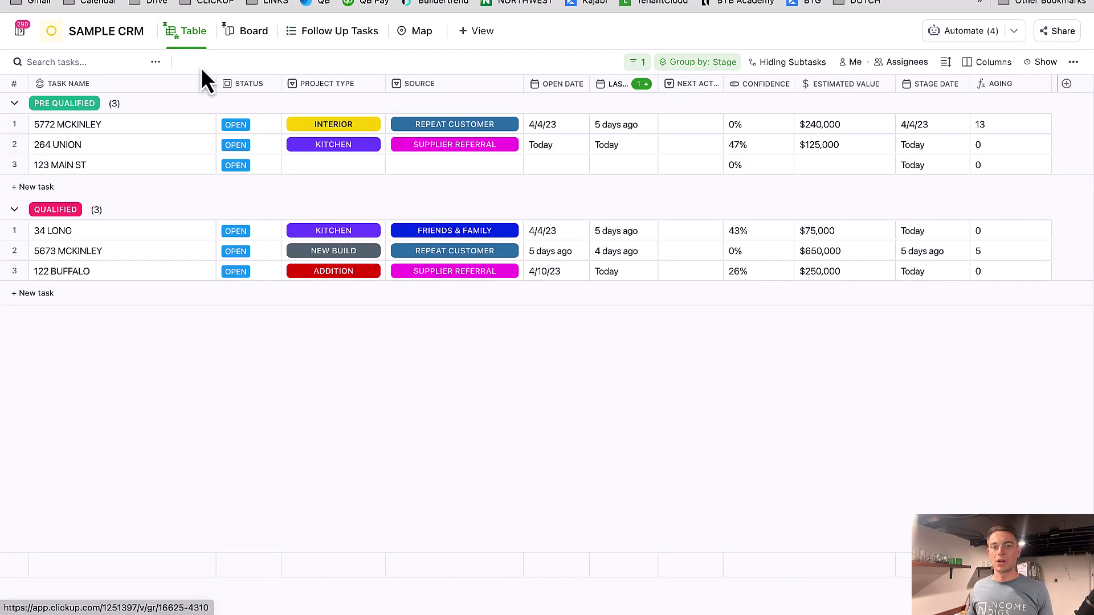
# Set 264 UNION's Next Action to Follow-up and add a FOLLOW UP subtask to it
pyautogui.click(676, 146)
pyautogui.click(706, 272)
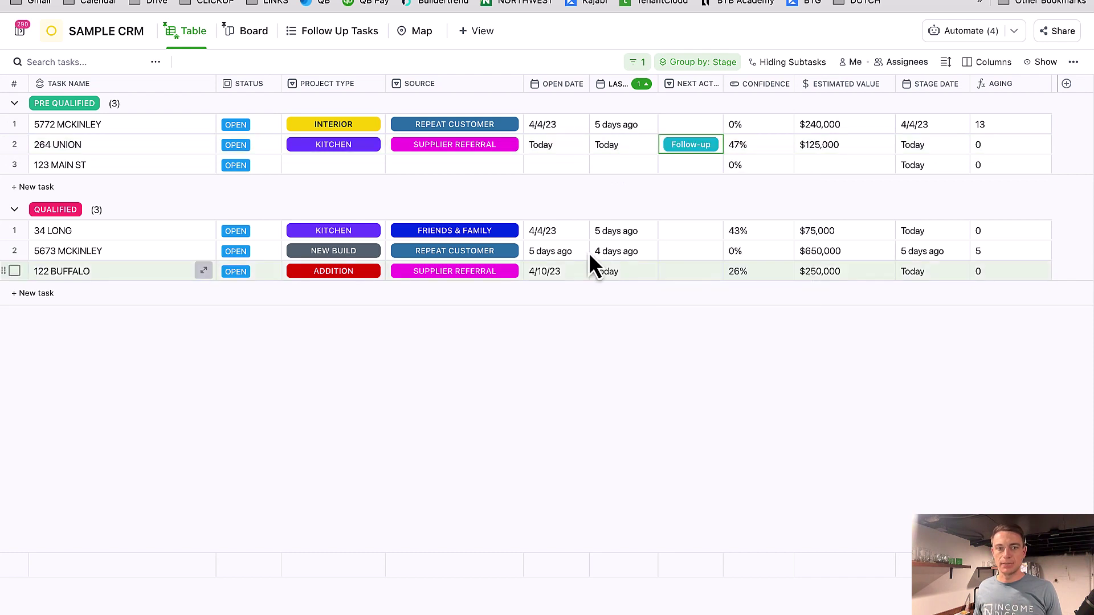
pyautogui.click(203, 145)
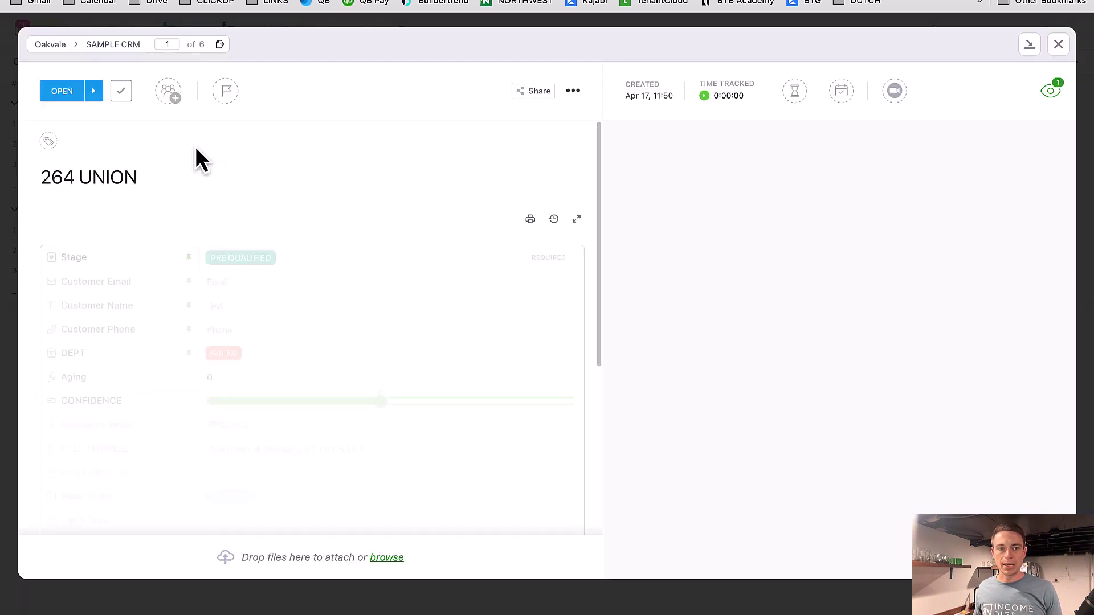
pyautogui.scroll(-10, 128, 327)
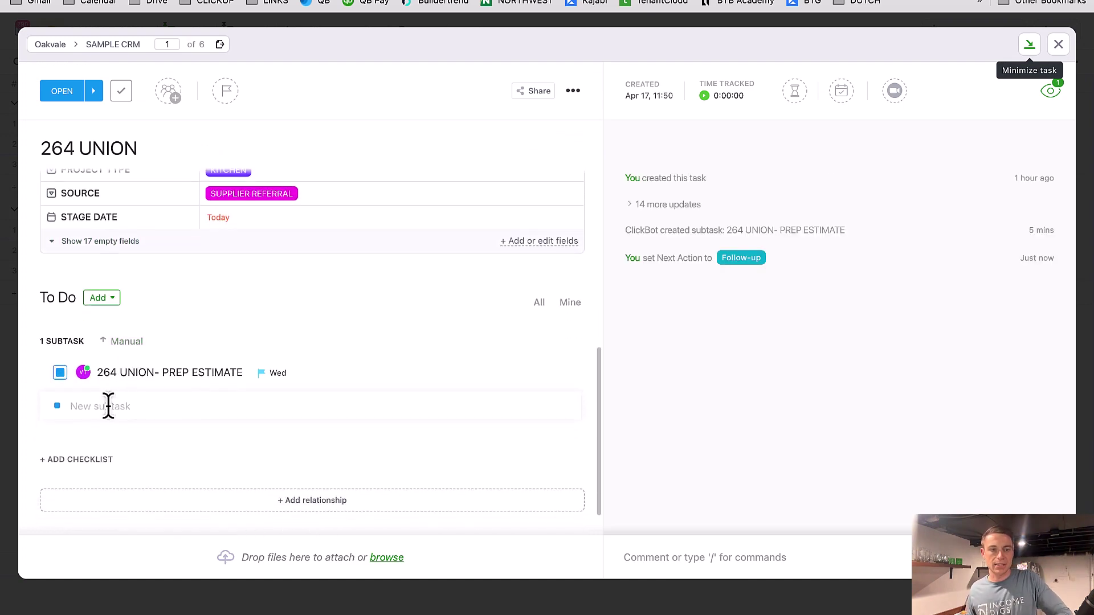
pyautogui.click(108, 406)
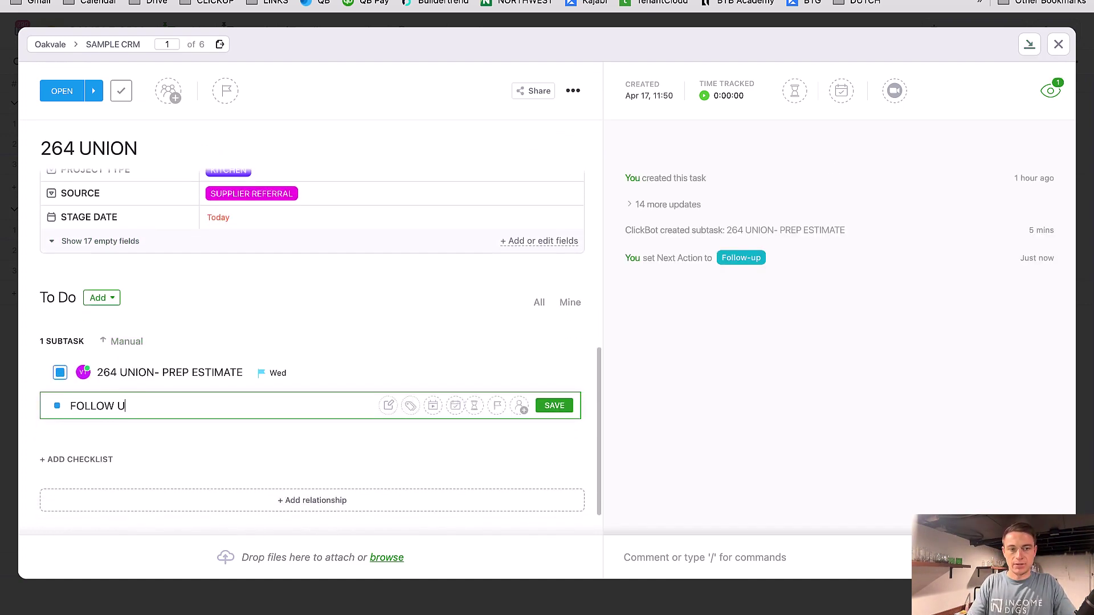
pyautogui.write('FOLLOW UP')
pyautogui.press('Return')
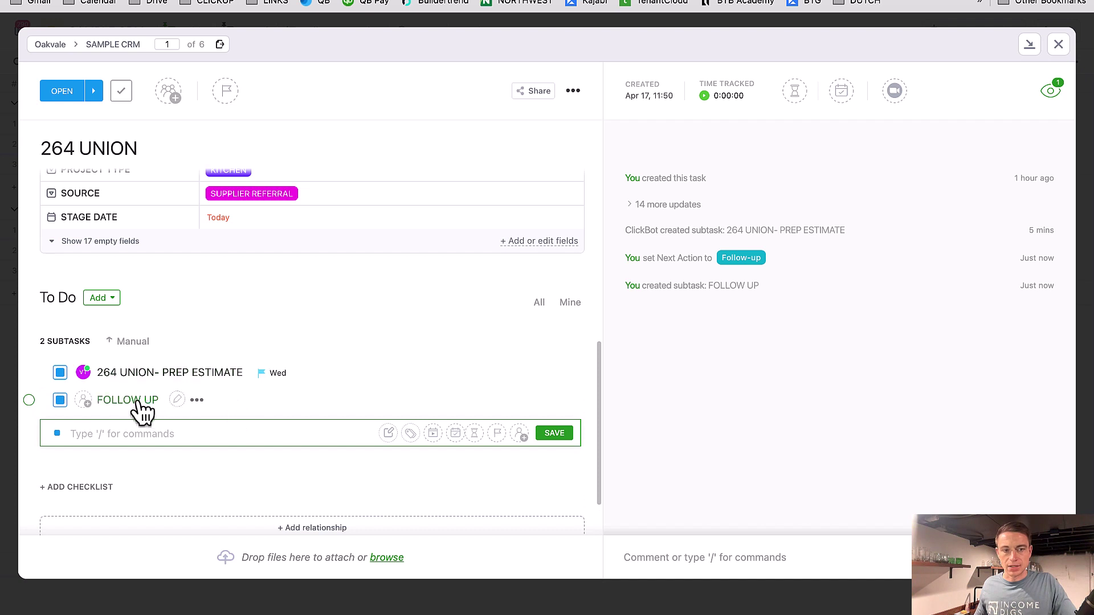
# Assign the FOLLOW UP subtask to myself, make it due tomorrow (the 18th), and close 264 UNION
pyautogui.click(83, 401)
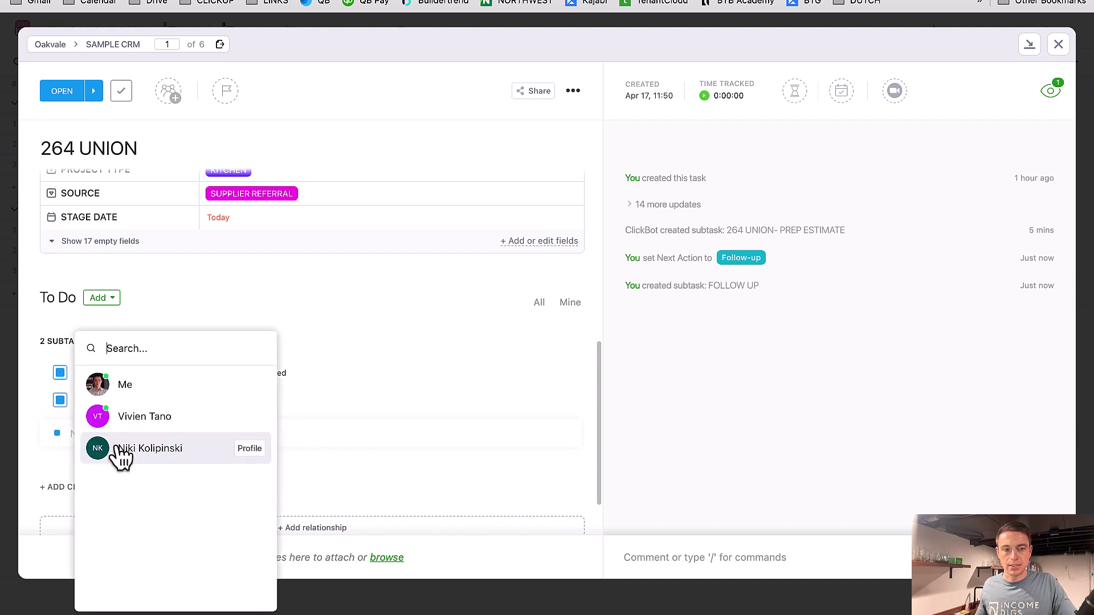
pyautogui.click(121, 387)
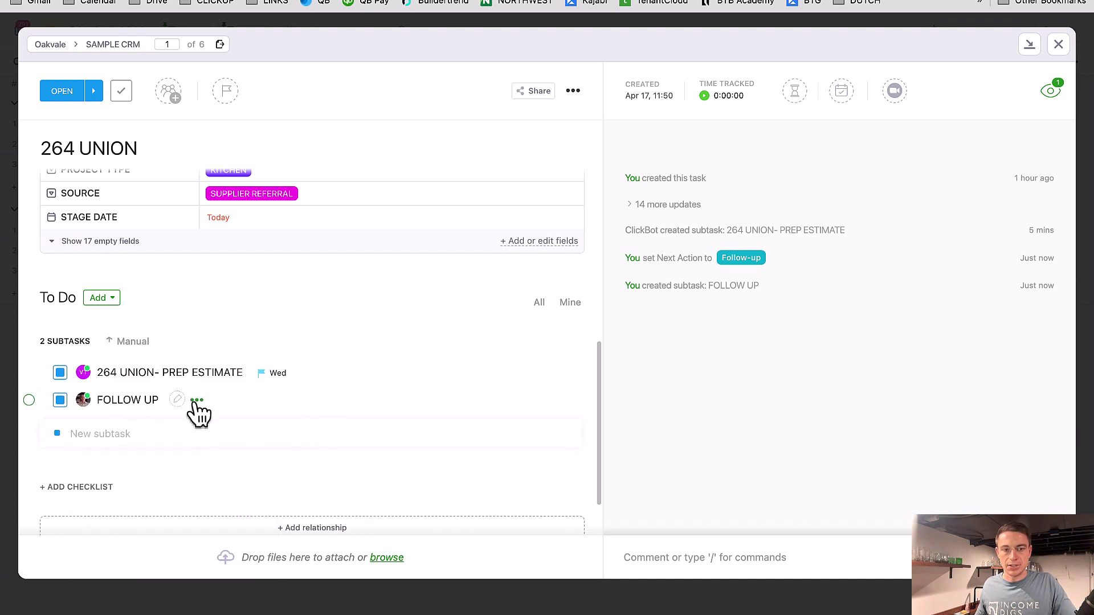
pyautogui.click(196, 401)
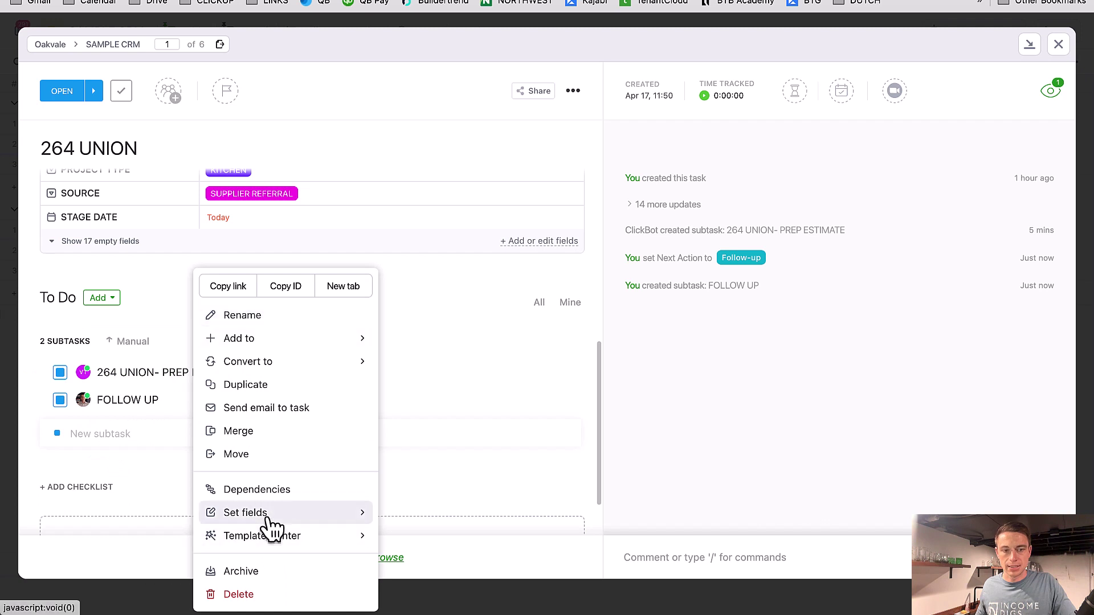
pyautogui.moveTo(268, 516)
pyautogui.click(424, 522)
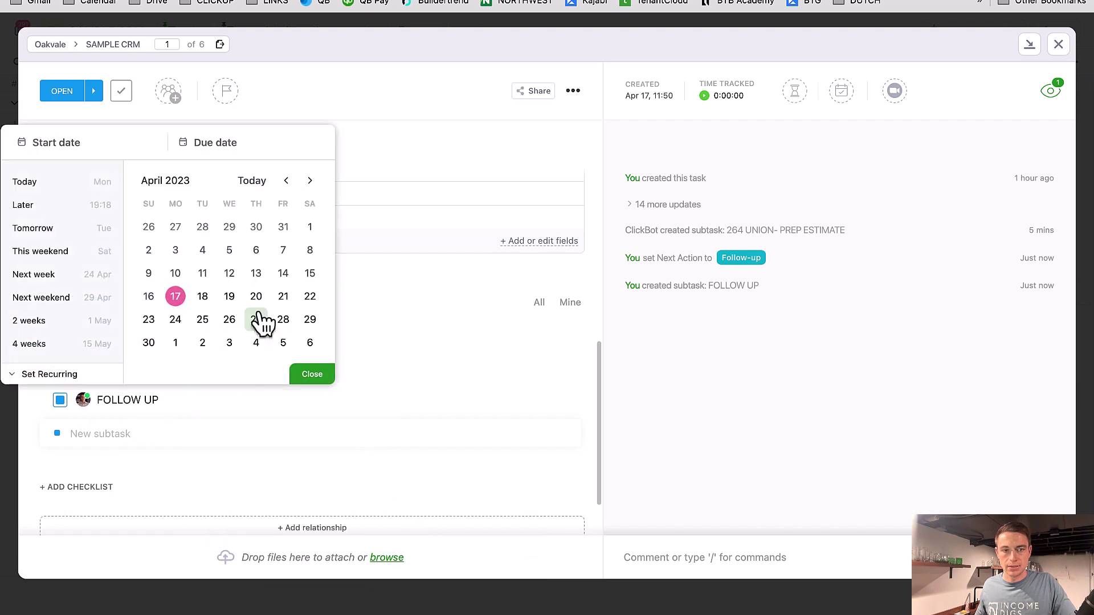
pyautogui.click(204, 299)
pyautogui.click(312, 374)
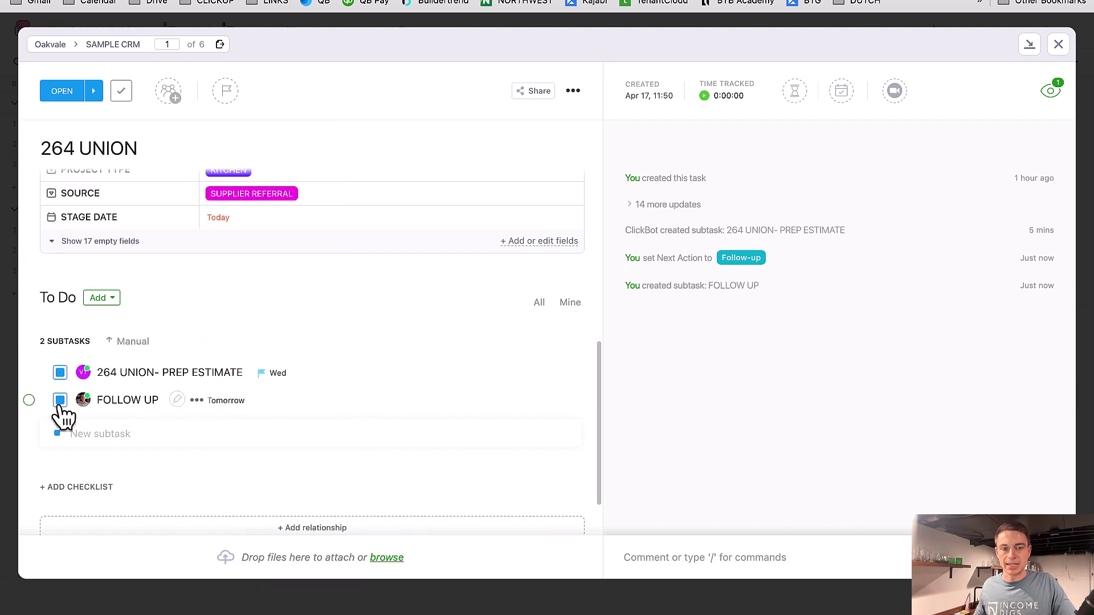
pyautogui.click(1058, 44)
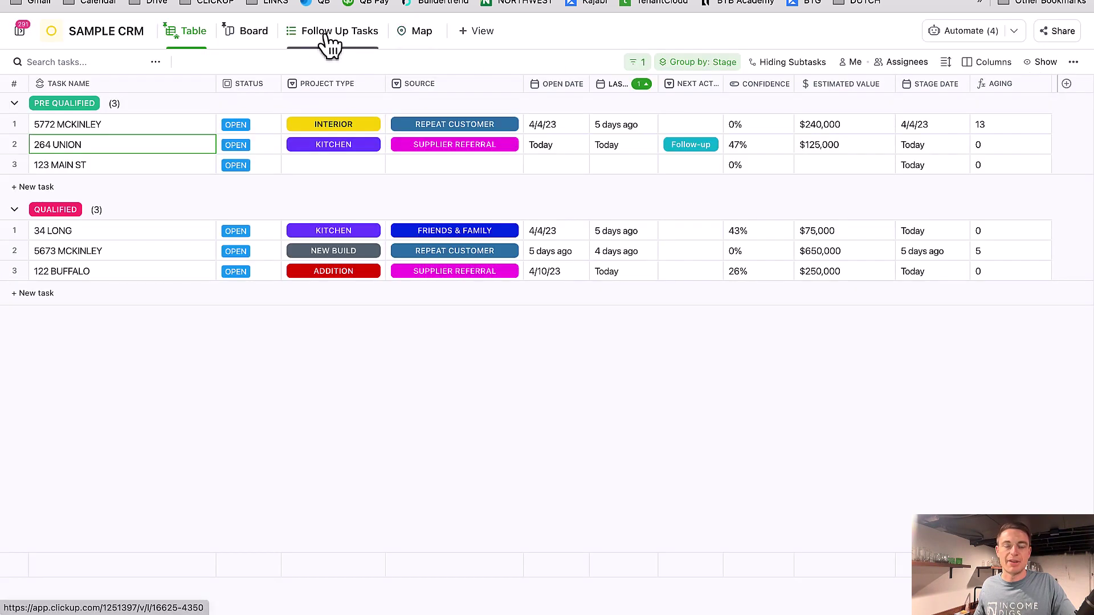
# Check the FOLLOW UP subtask in Follow Up Tasks, re-pick Follow-up for 264 UNION, and open Automate
pyautogui.click(328, 36)
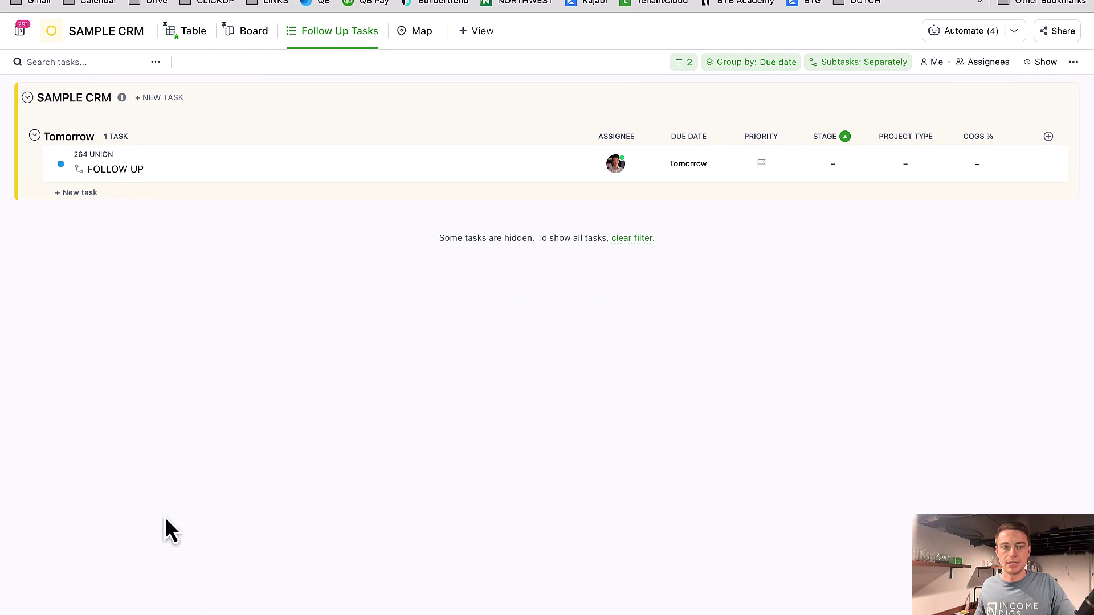
pyautogui.click(191, 33)
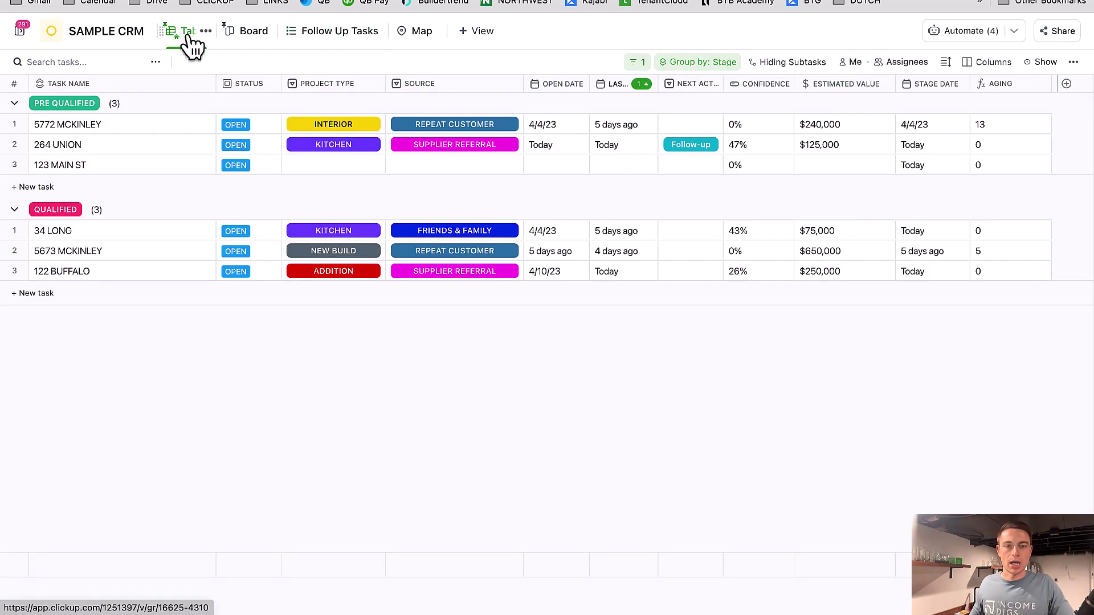
pyautogui.click(695, 145)
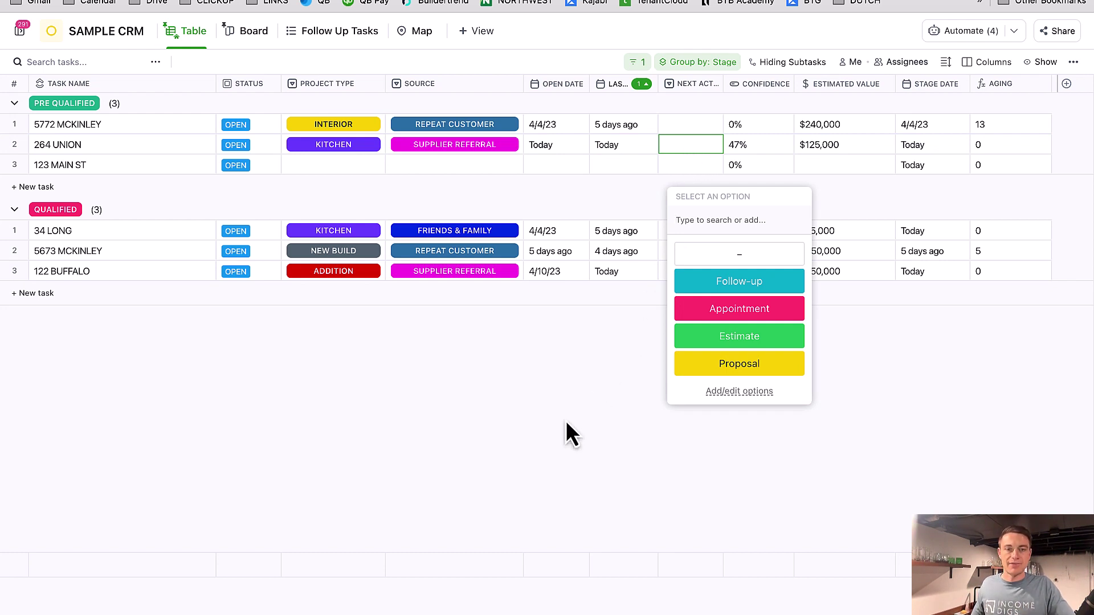
pyautogui.click(546, 464)
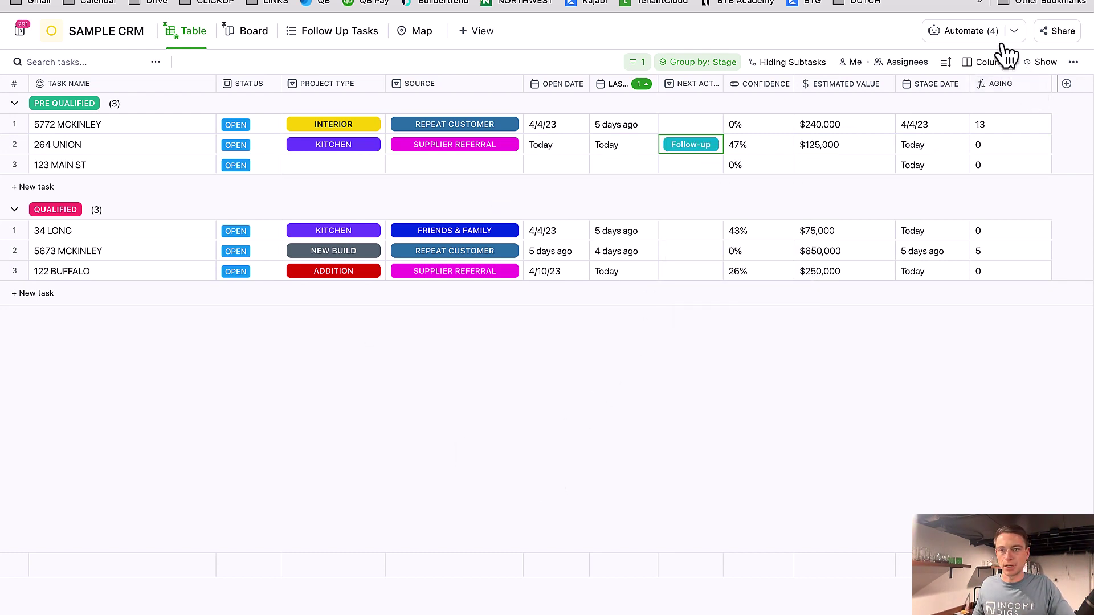
pyautogui.click(979, 33)
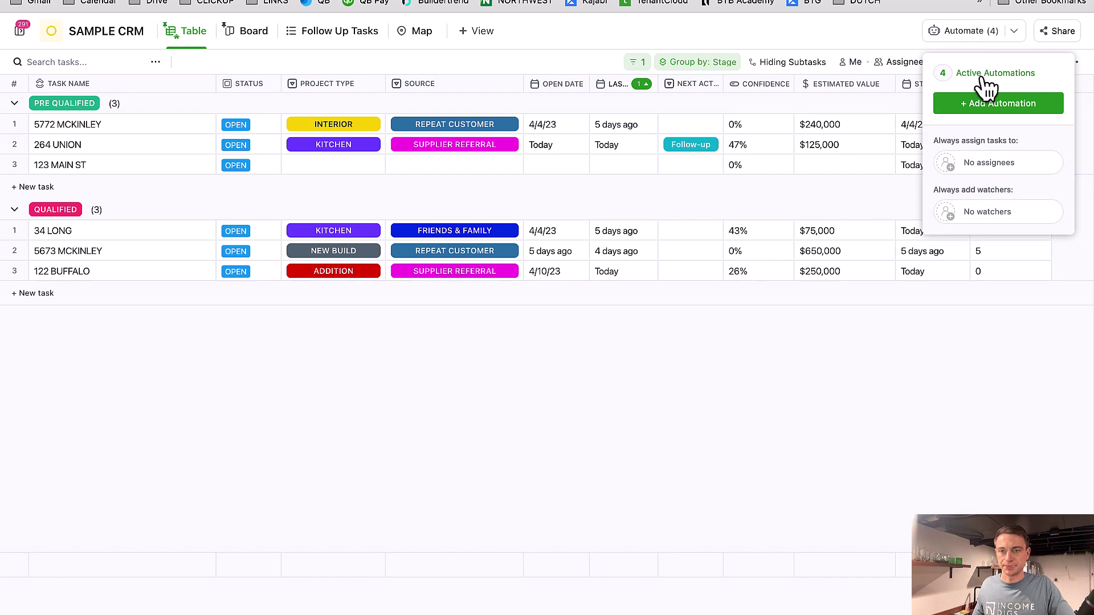
# Start a new automation triggered by a Custom Field change on the Next Action field
pyautogui.click(995, 105)
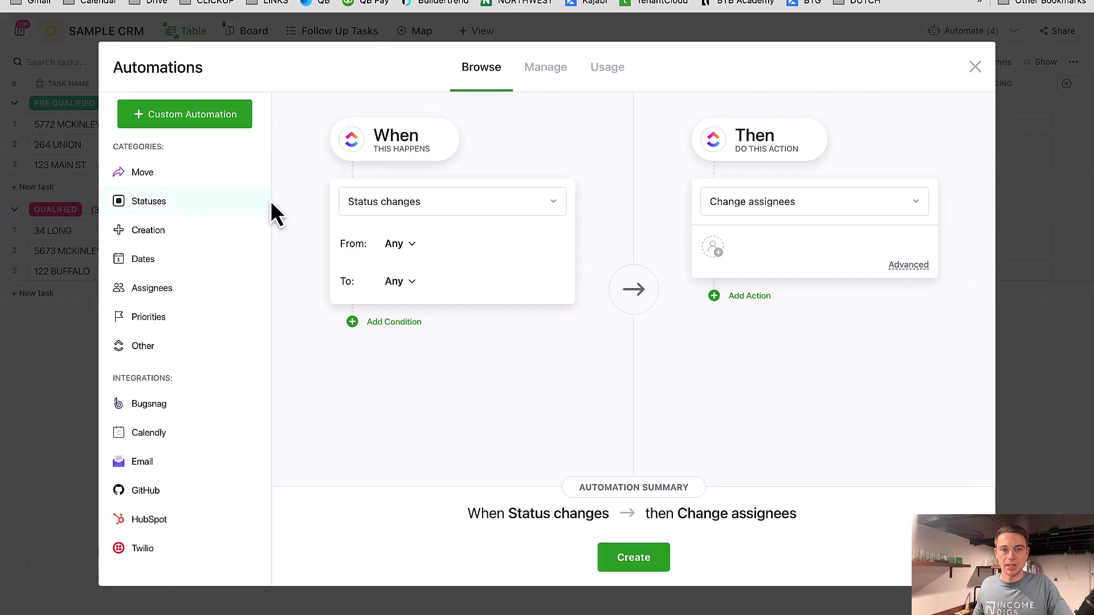
pyautogui.click(436, 203)
pyautogui.scroll(-2, 429, 552)
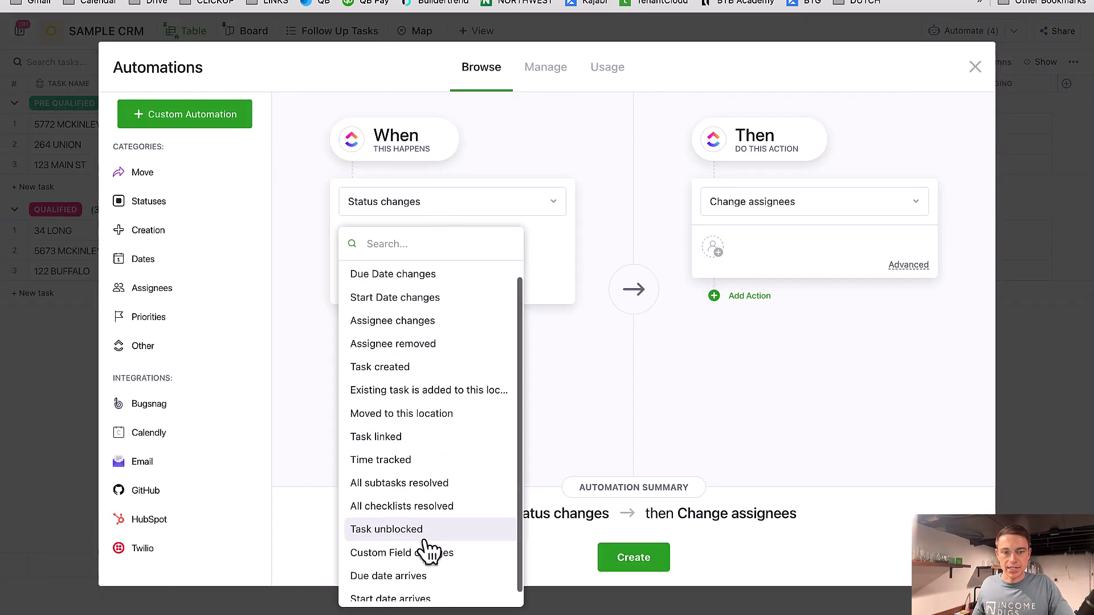
pyautogui.click(422, 544)
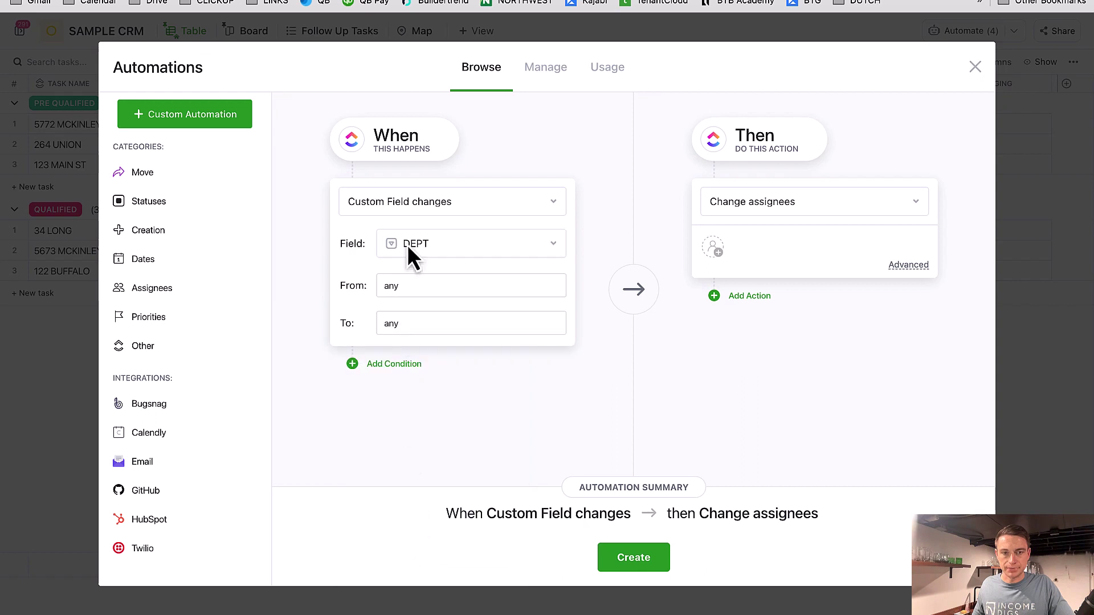
pyautogui.click(407, 244)
pyautogui.click(426, 467)
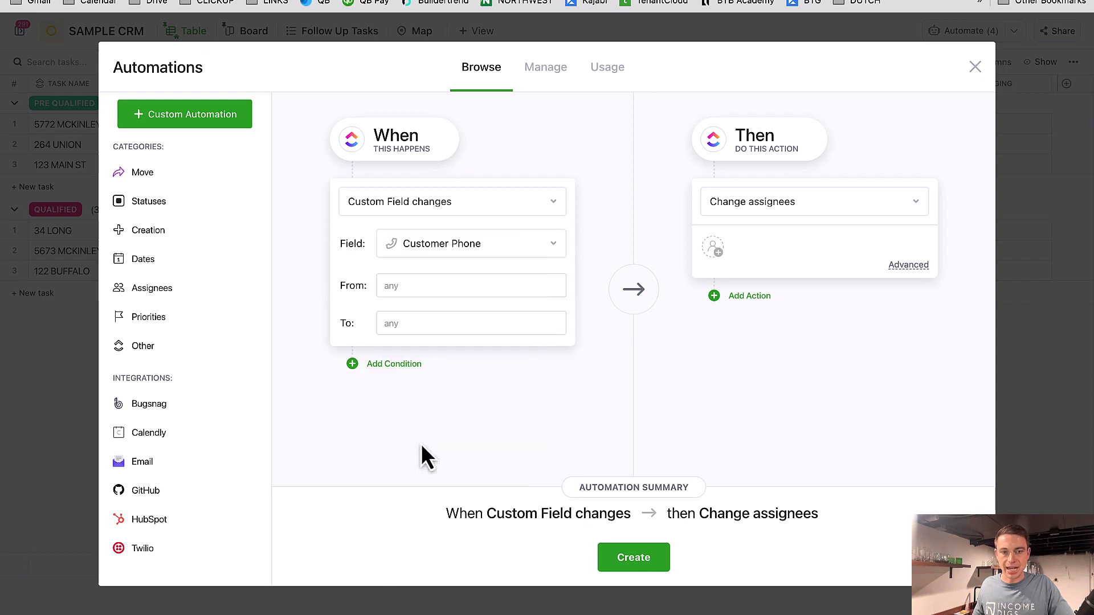
pyautogui.click(454, 266)
pyautogui.click(428, 445)
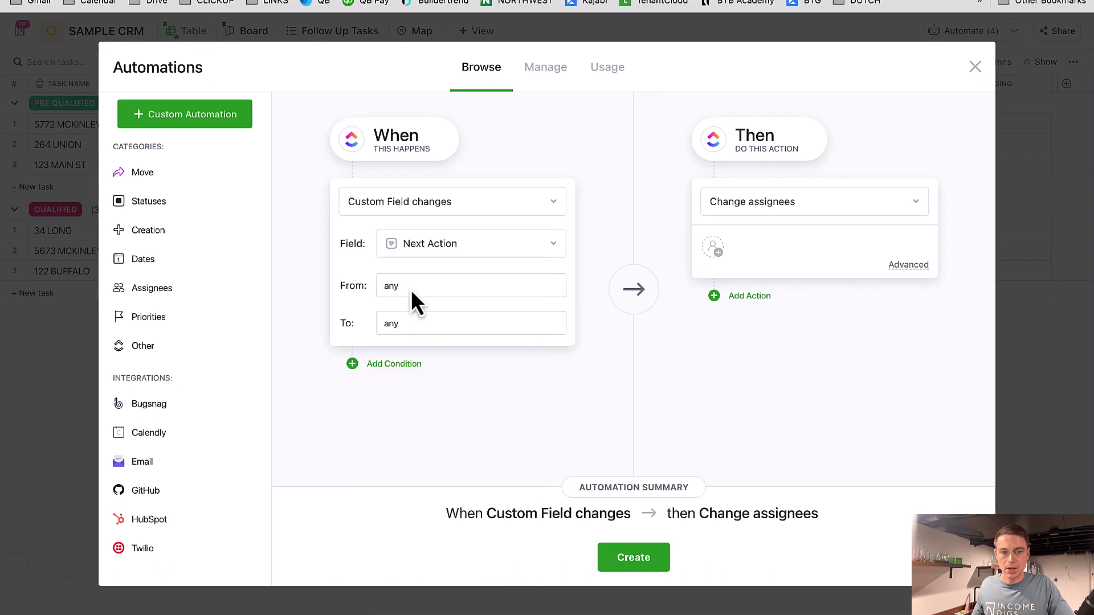
# Limit the trigger to changes from any value to Follow-up, with Create a subtask as the action
pyautogui.click(401, 293)
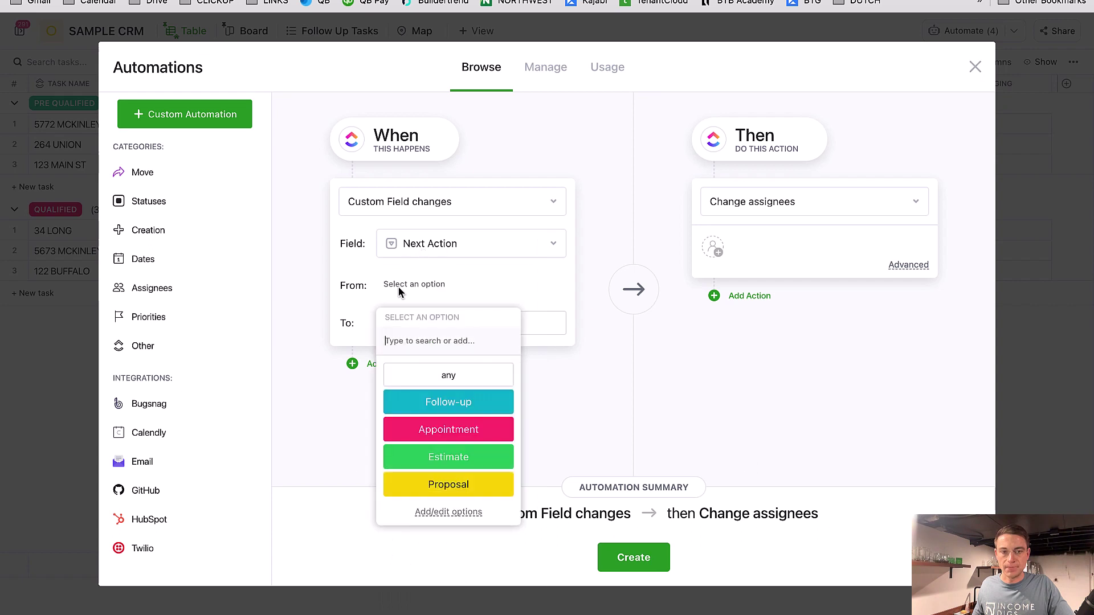
pyautogui.click(420, 377)
pyautogui.click(409, 330)
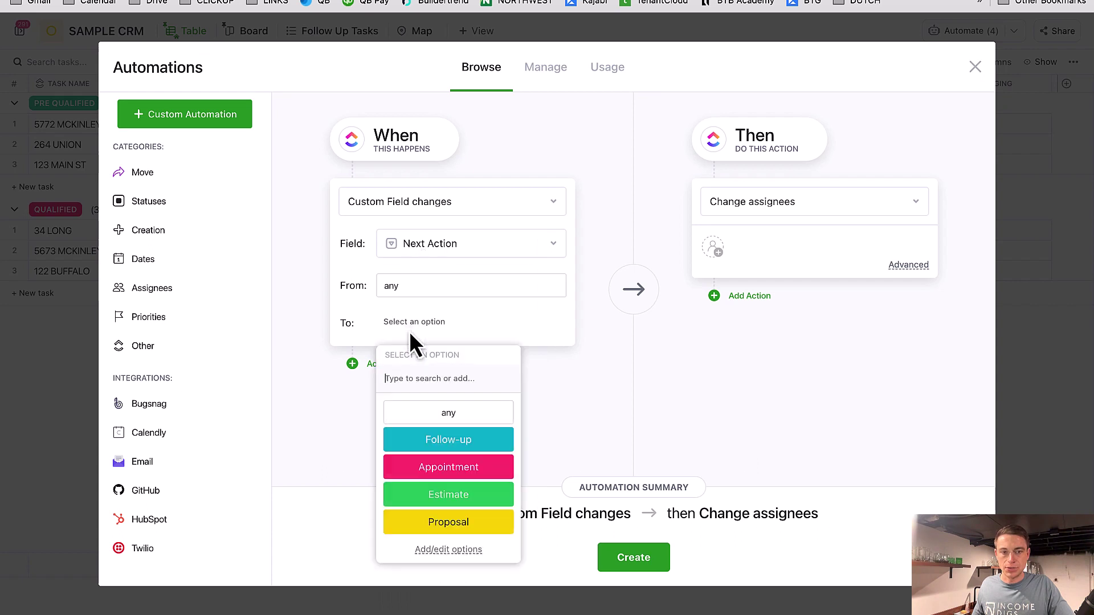
pyautogui.click(490, 439)
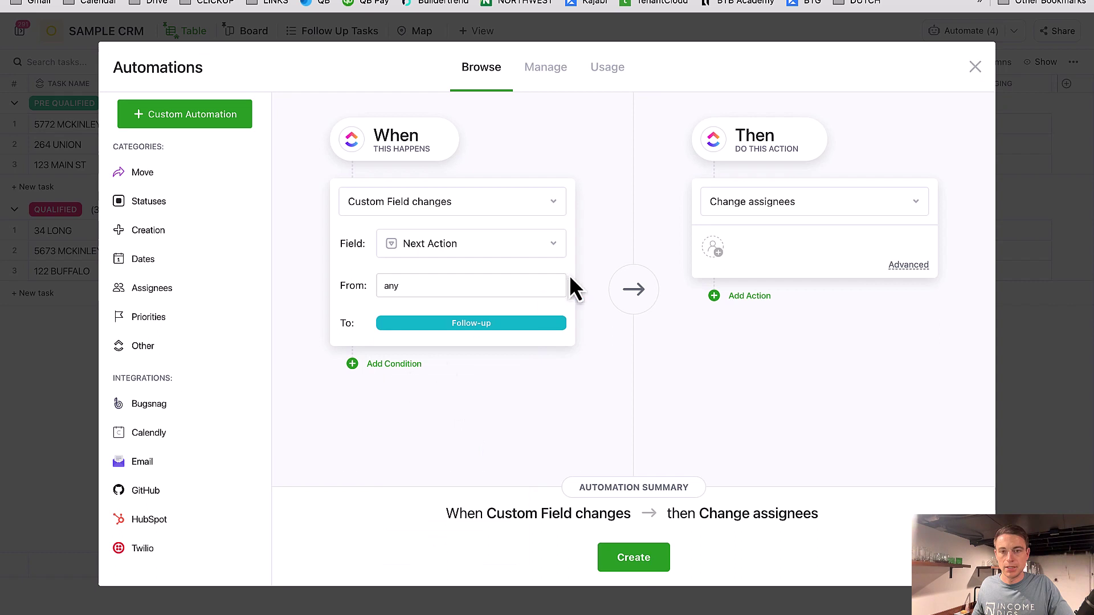
pyautogui.click(796, 205)
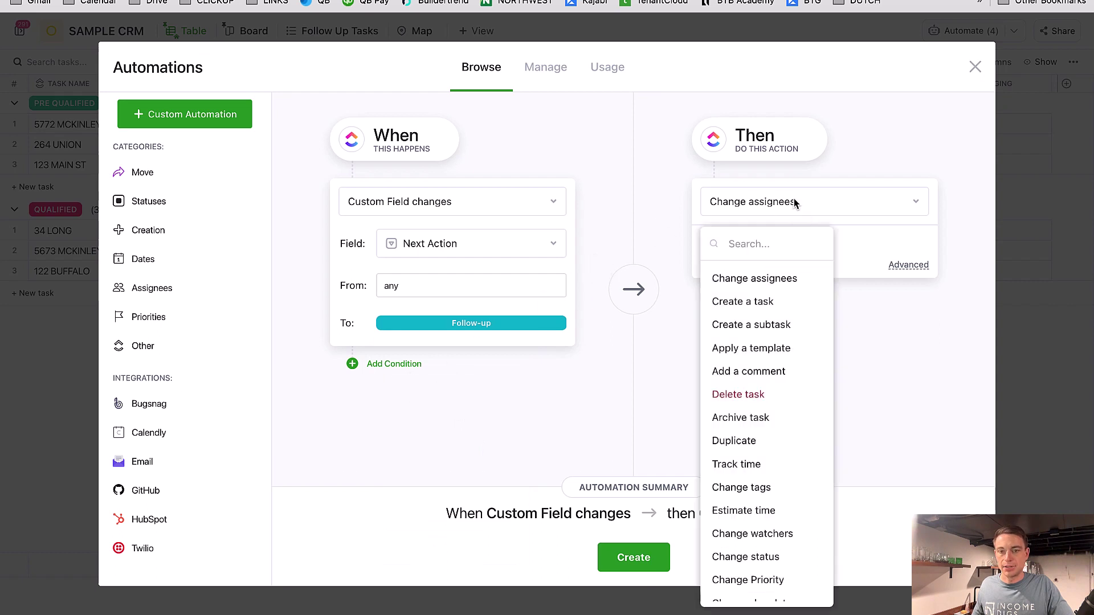
pyautogui.click(738, 328)
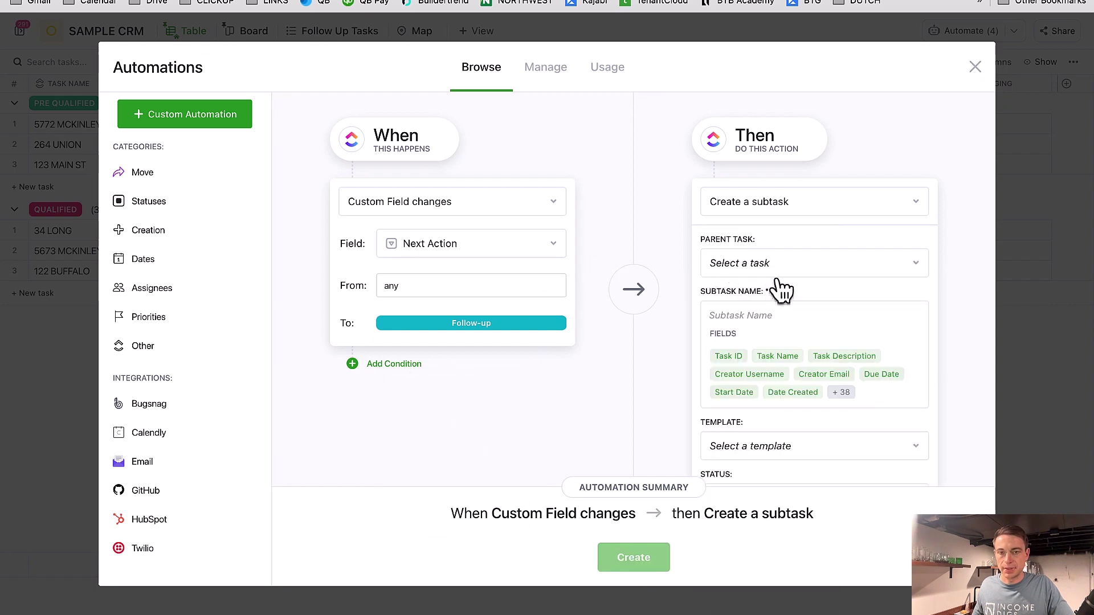
# Name the subtask with the parent's Task Name and give it the OPEN status
pyautogui.scroll(-3, 774, 299)
pyautogui.scroll(1, 747, 254)
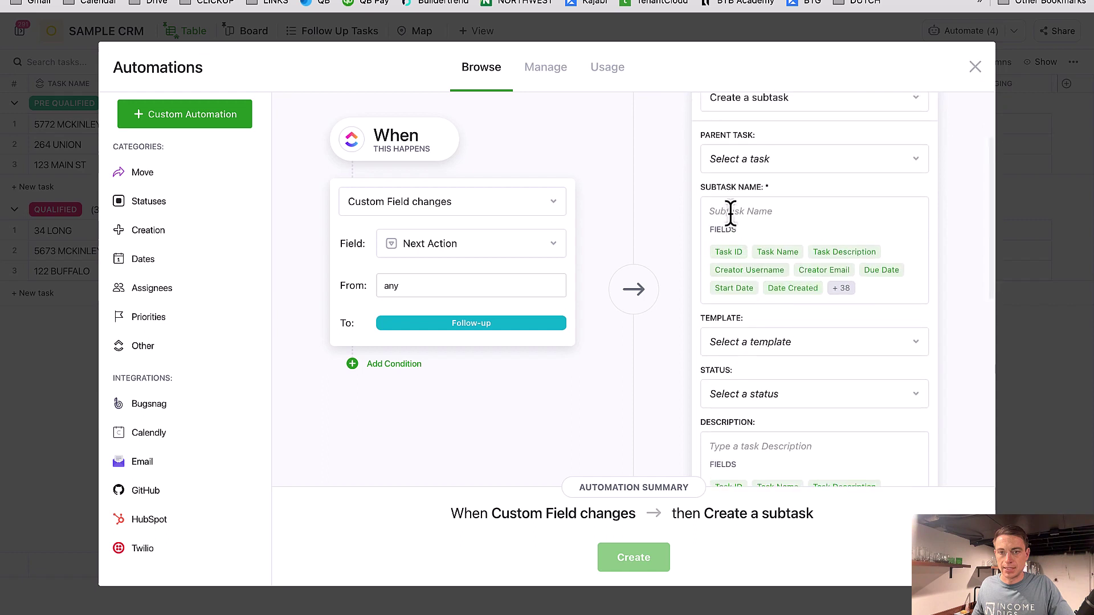
pyautogui.click(778, 259)
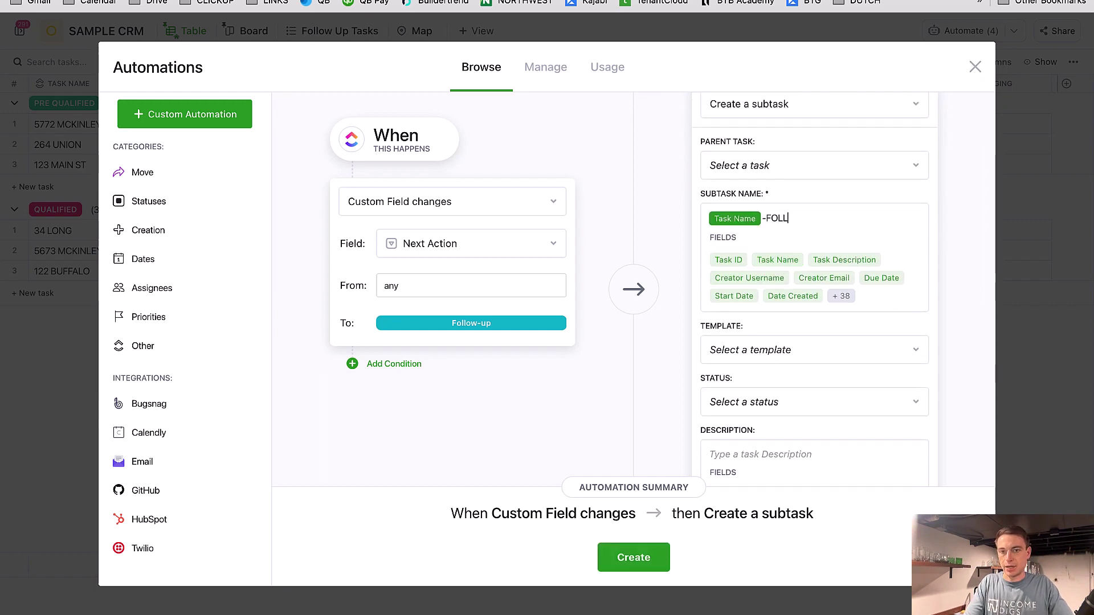
pyautogui.scroll(-3, 843, 347)
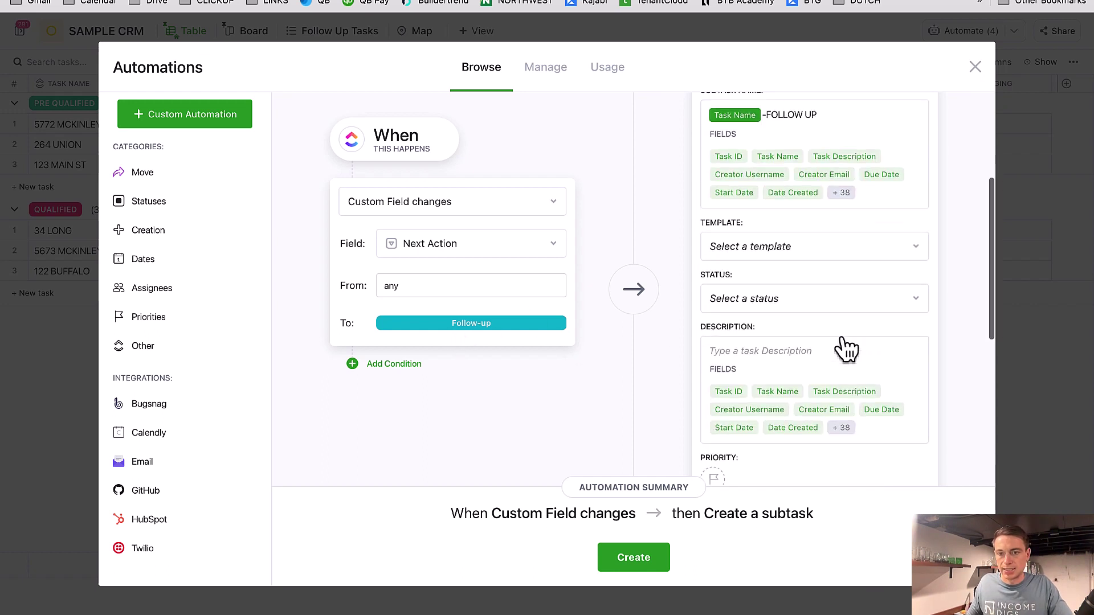
pyautogui.click(763, 282)
pyautogui.click(758, 346)
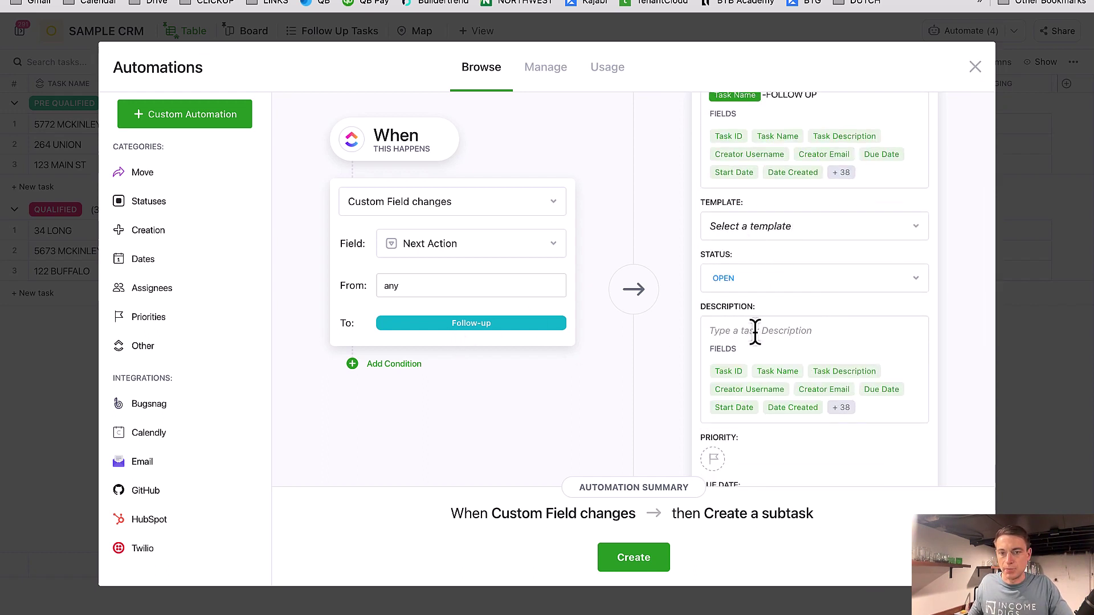
# Write the subtask description 'Follow' followed by the inserted Customer Phone field
pyautogui.click(764, 331)
pyautogui.scroll(-2, 771, 337)
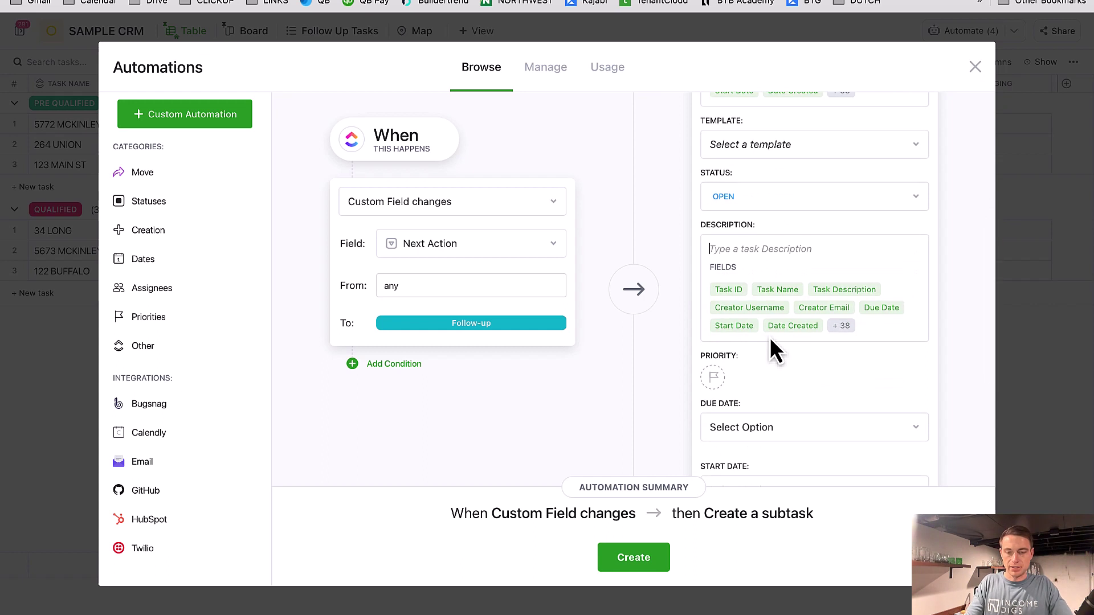
pyautogui.write('Follow up w/ contact:')
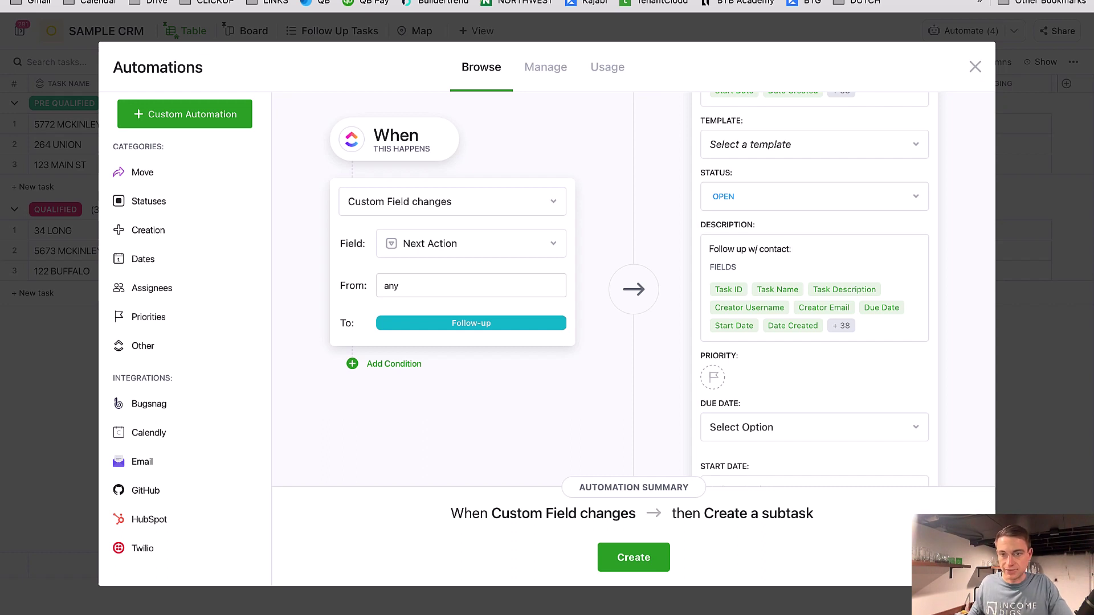
pyautogui.scroll(-1, 827, 311)
pyautogui.click(844, 282)
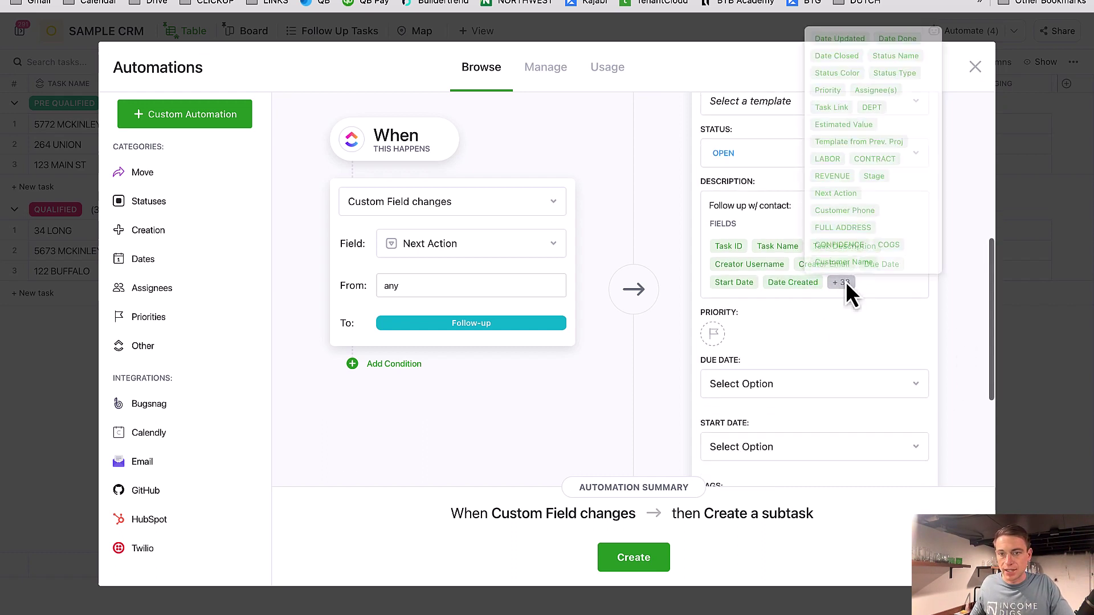
pyautogui.scroll(-2, 861, 210)
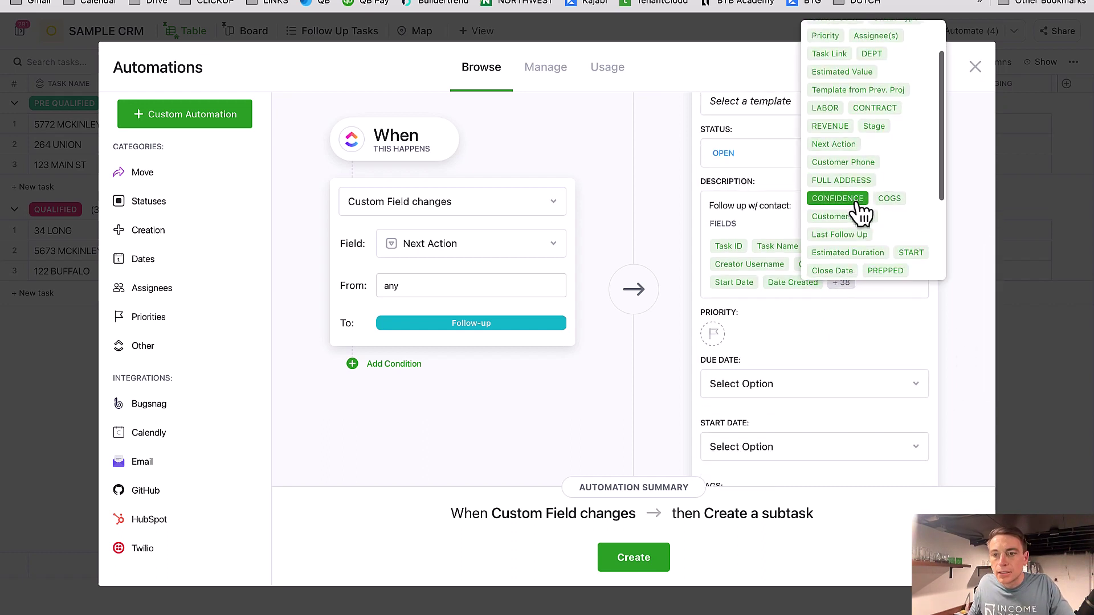
pyautogui.scroll(1, 893, 214)
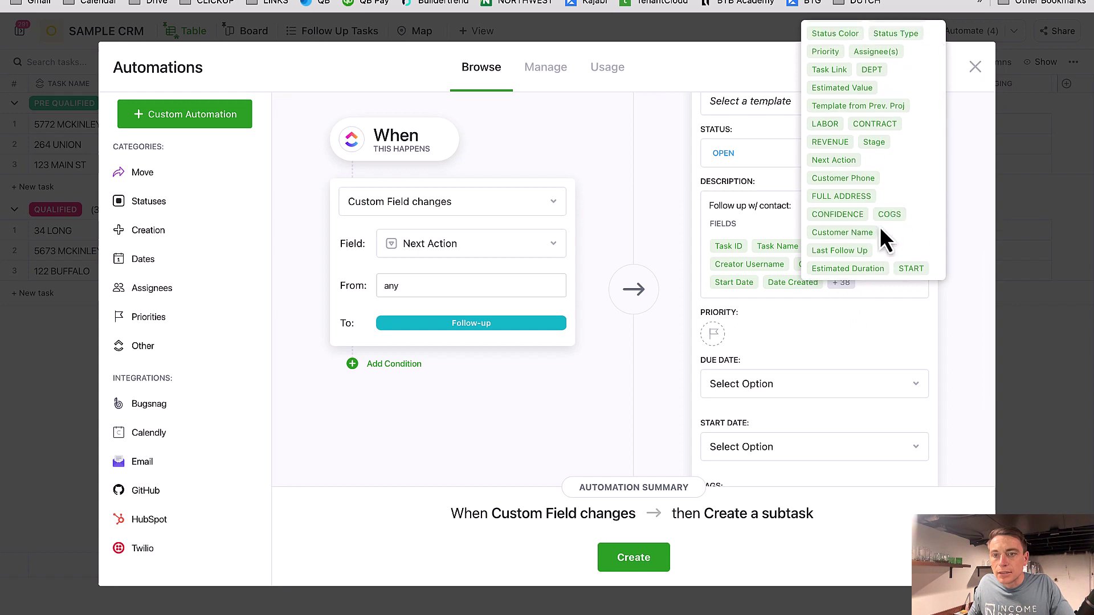
pyautogui.scroll(-3, 880, 237)
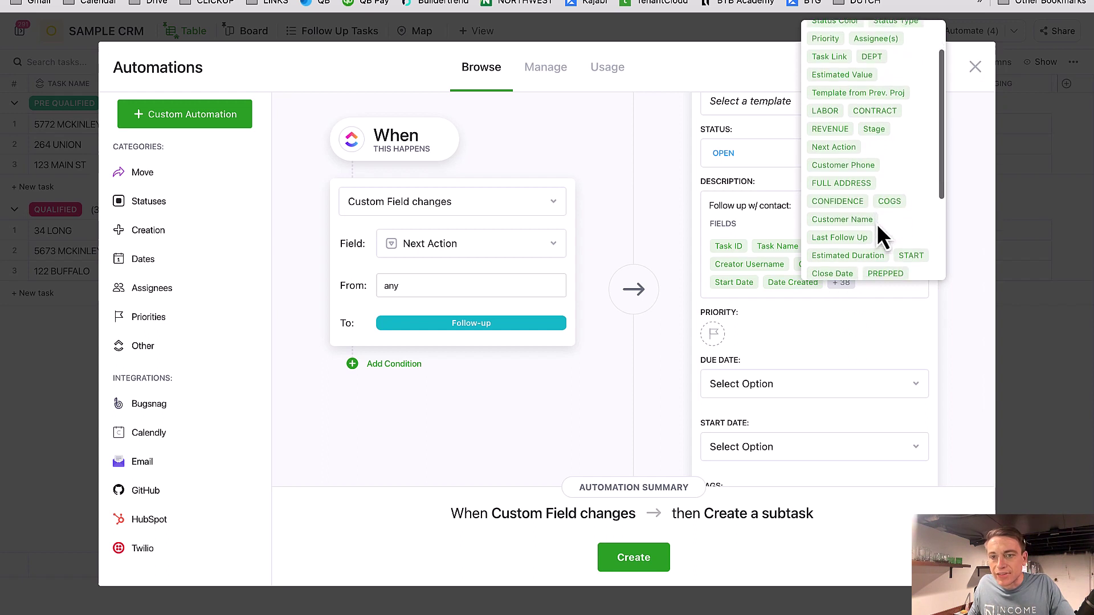
pyautogui.click(857, 107)
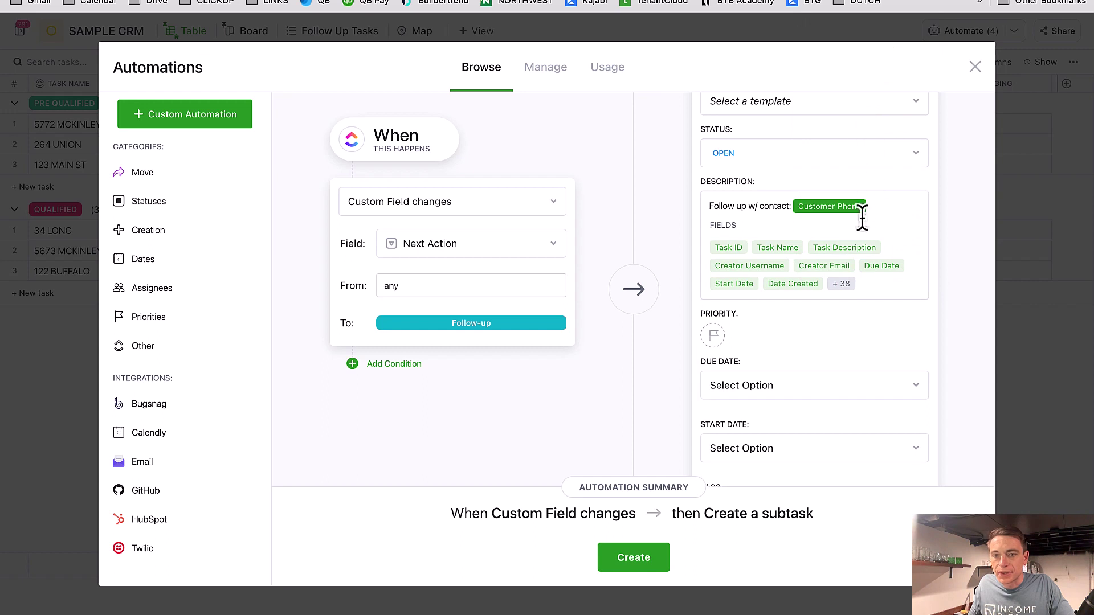
pyautogui.scroll(-3, 826, 386)
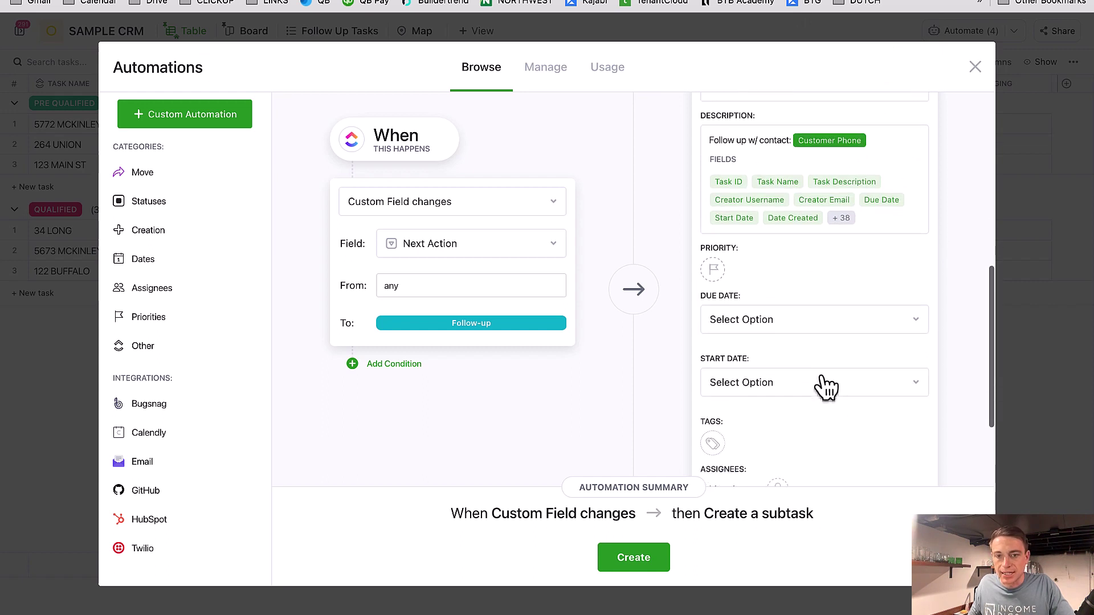
# Set the subtask due date to 7 days after the trigger date and its priority to High
pyautogui.click(771, 310)
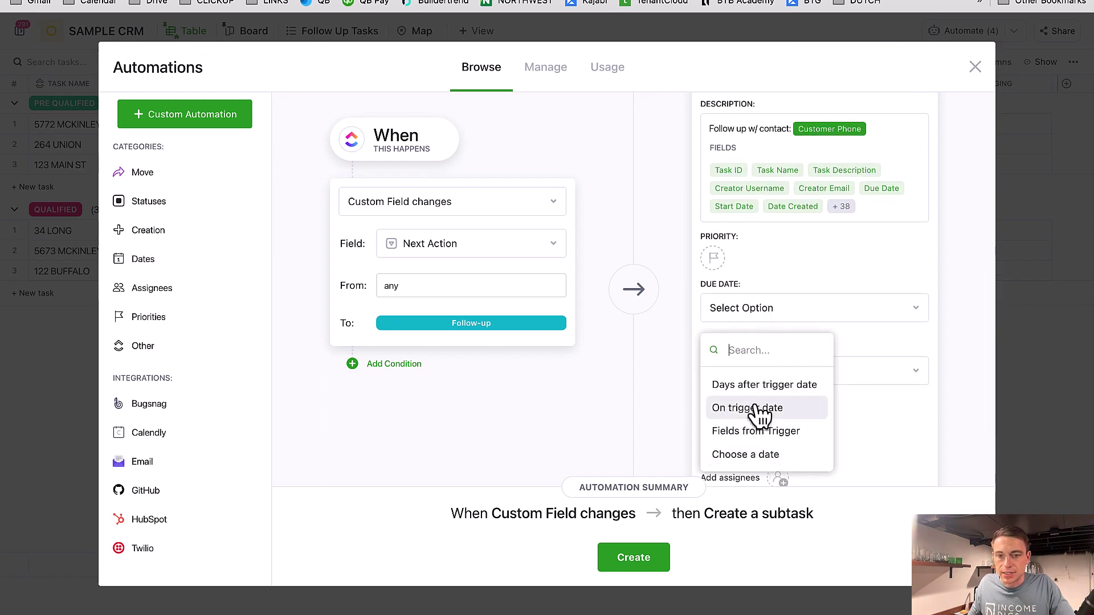
pyautogui.click(763, 386)
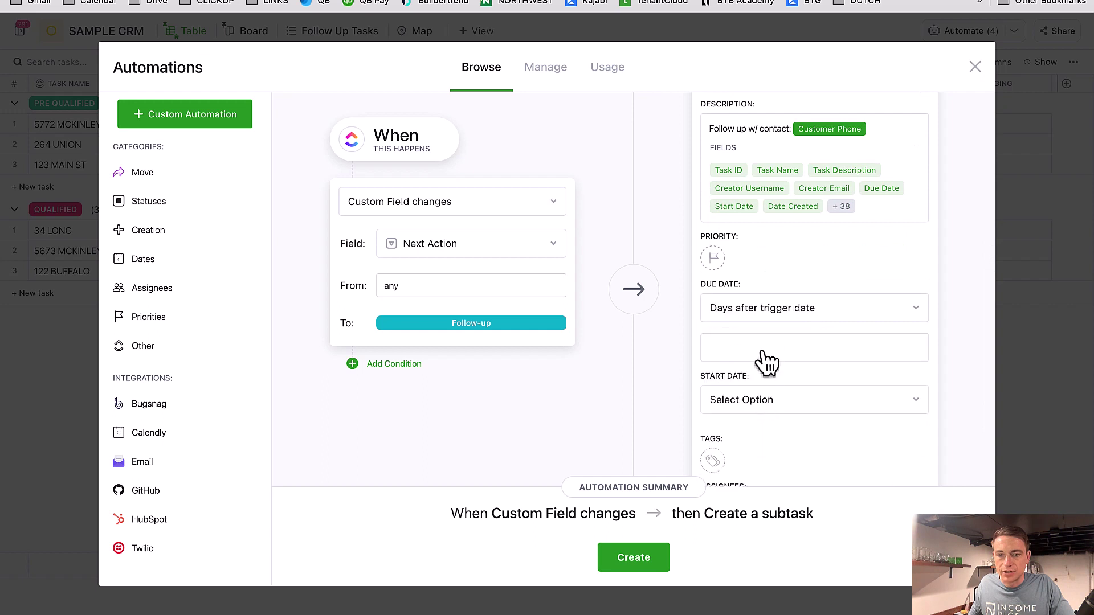
pyautogui.click(713, 257)
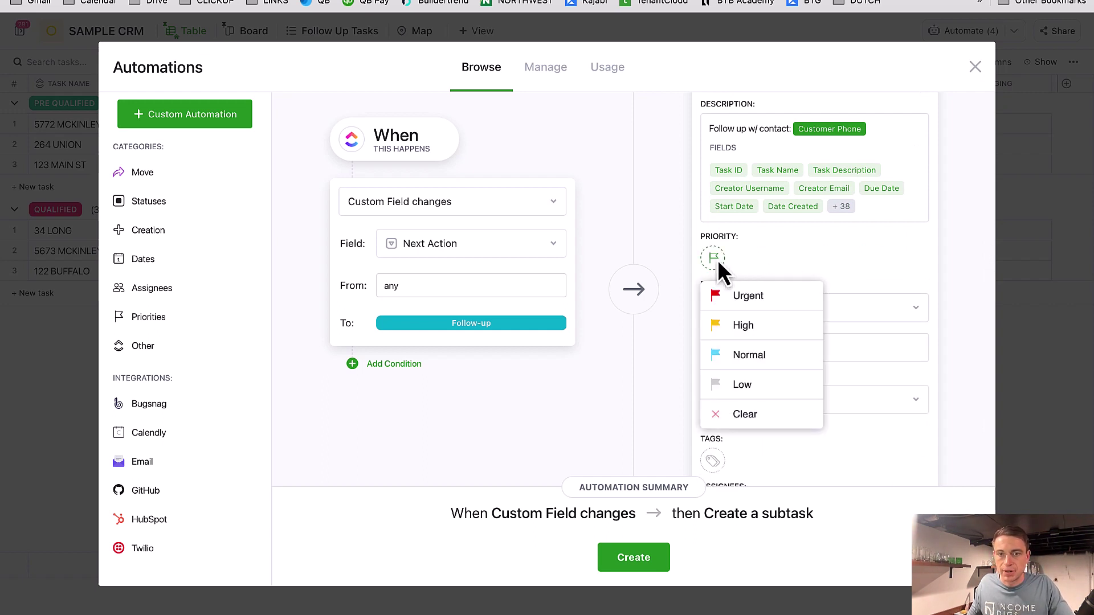
pyautogui.click(713, 257)
pyautogui.click(713, 258)
pyautogui.click(743, 324)
pyautogui.click(842, 278)
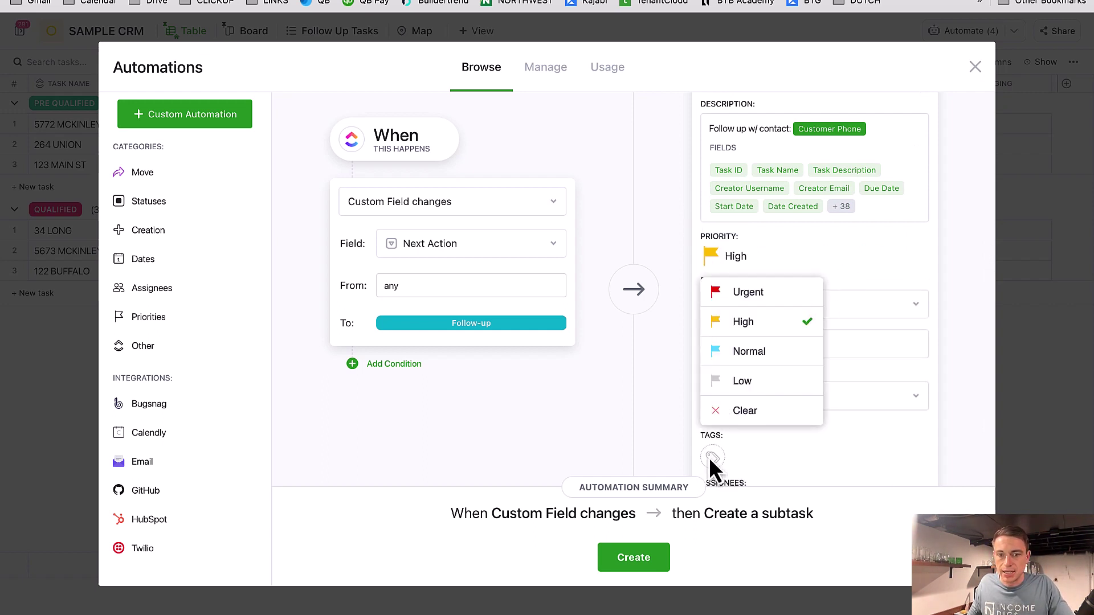
pyautogui.click(789, 472)
# Assign the subtask to me and save the automation
pyautogui.scroll(-3, 786, 470)
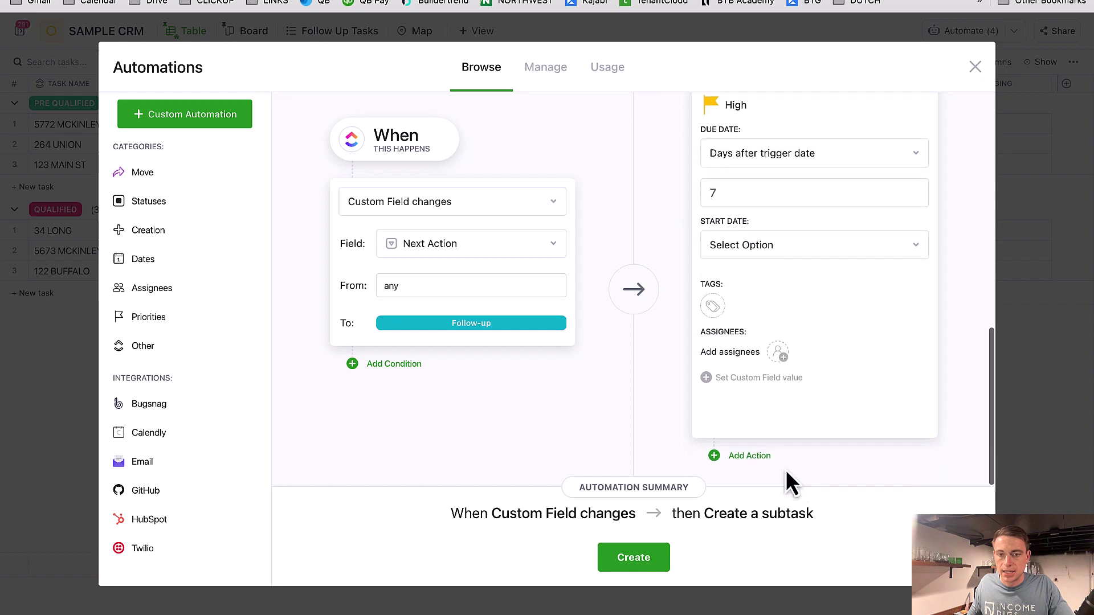
pyautogui.click(785, 358)
pyautogui.click(771, 398)
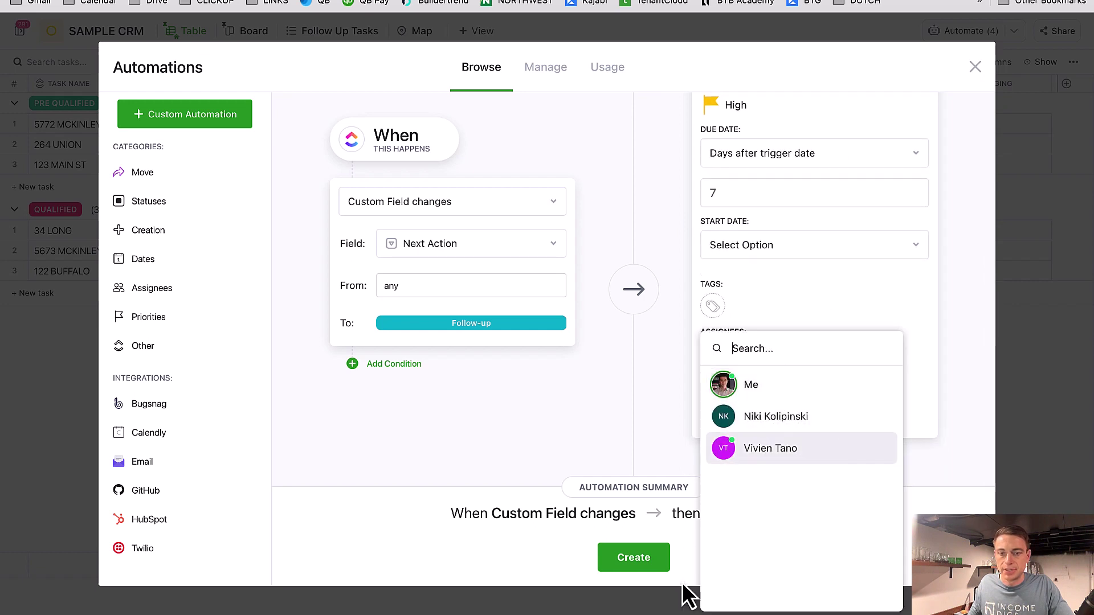
pyautogui.click(624, 564)
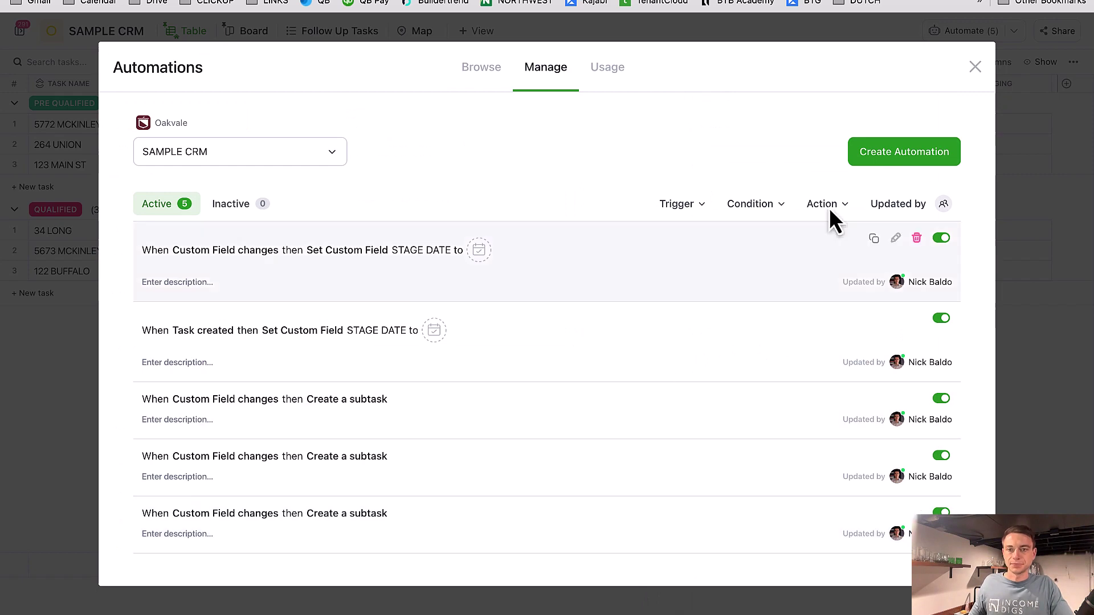
# Close the automations and enter the customer's phone number in 123 MAIN ST's Customer Phone field
pyautogui.click(974, 67)
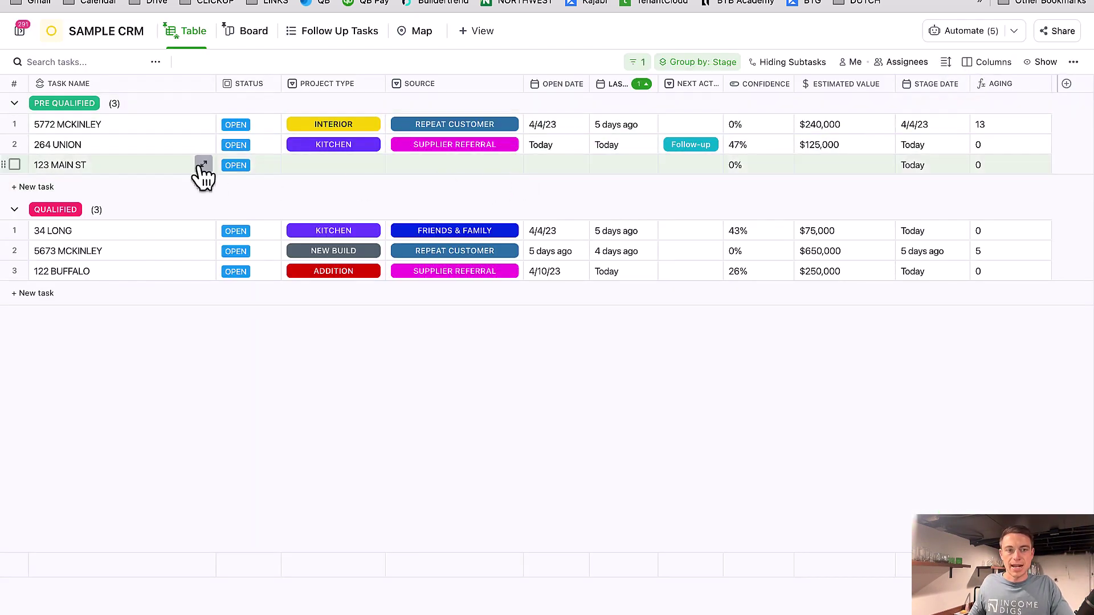
pyautogui.click(202, 166)
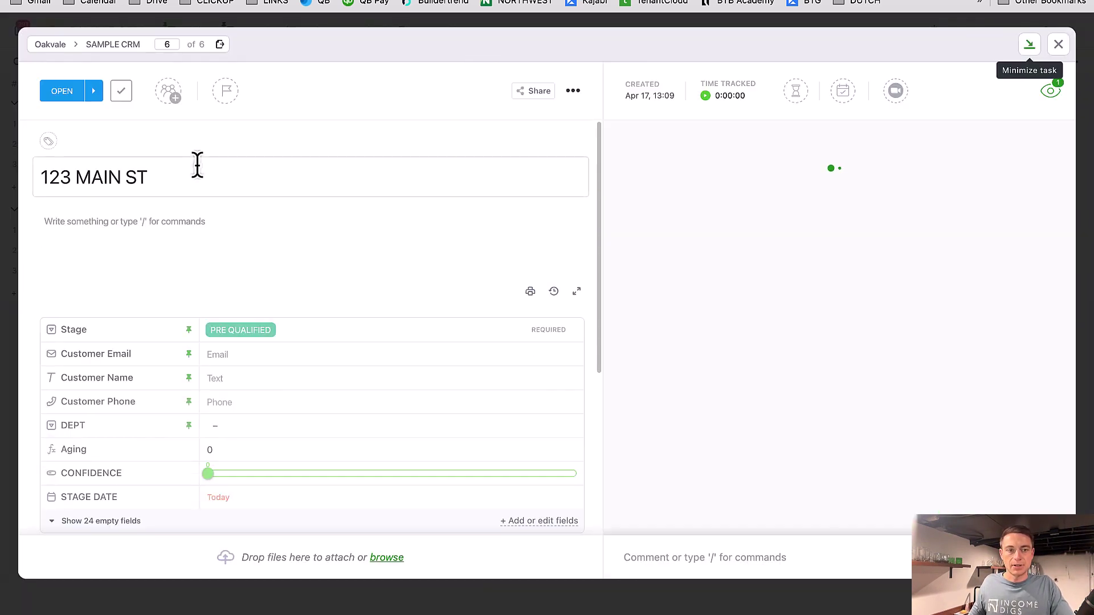
pyautogui.click(240, 402)
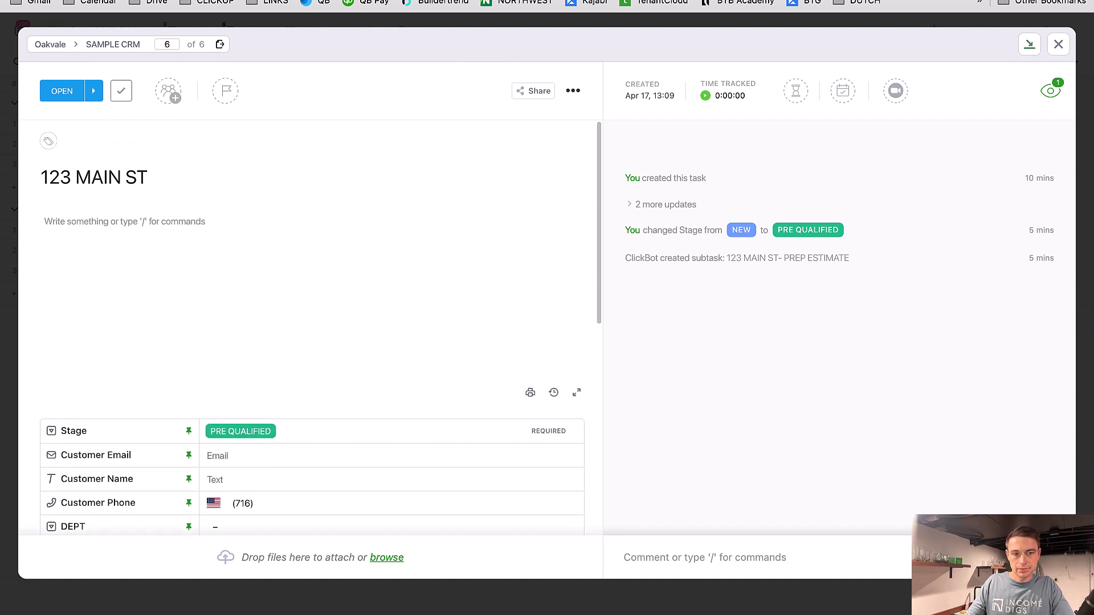
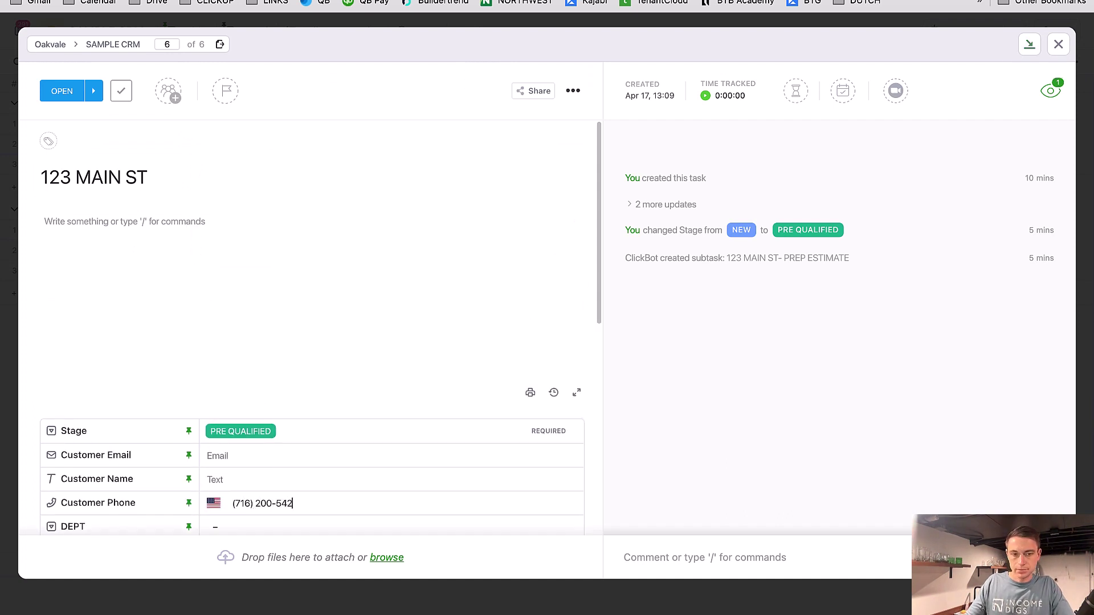
pyautogui.click(344, 245)
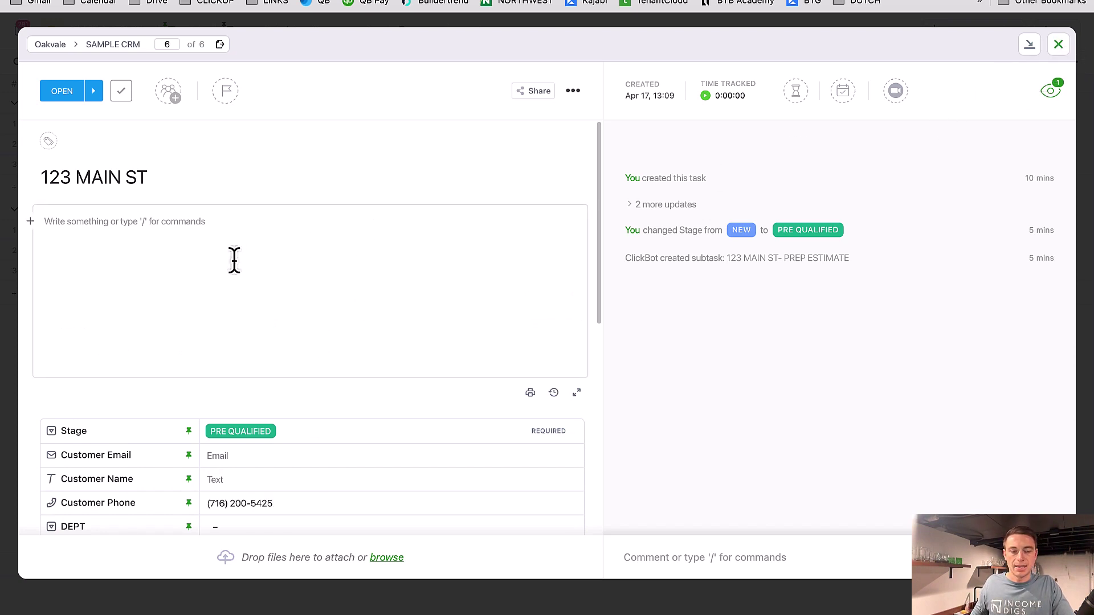
pyautogui.scroll(-4, 234, 259)
# Back in the table, set 123 MAIN ST to KITCHEN, FRIENDS & FAMILY and Follow-up
pyautogui.click(1058, 44)
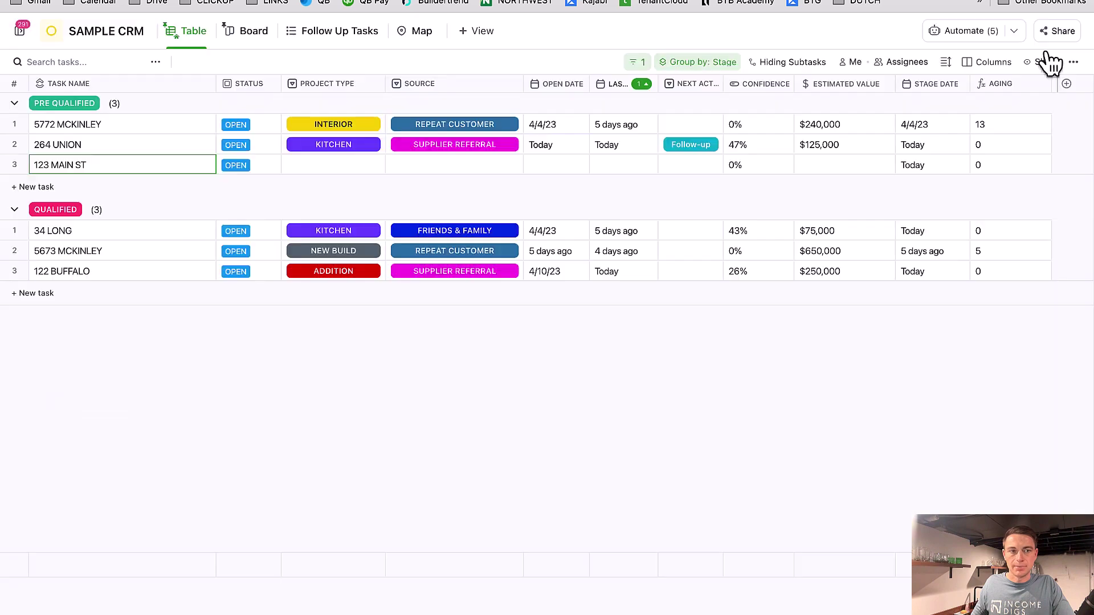
pyautogui.click(343, 165)
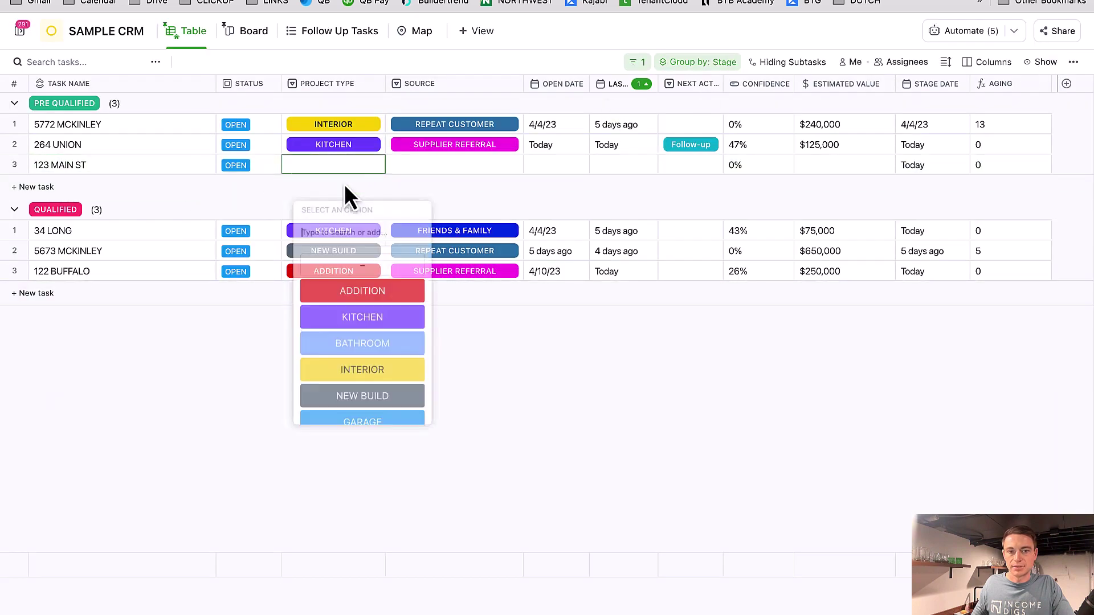
pyautogui.click(336, 328)
pyautogui.click(462, 167)
pyautogui.click(456, 370)
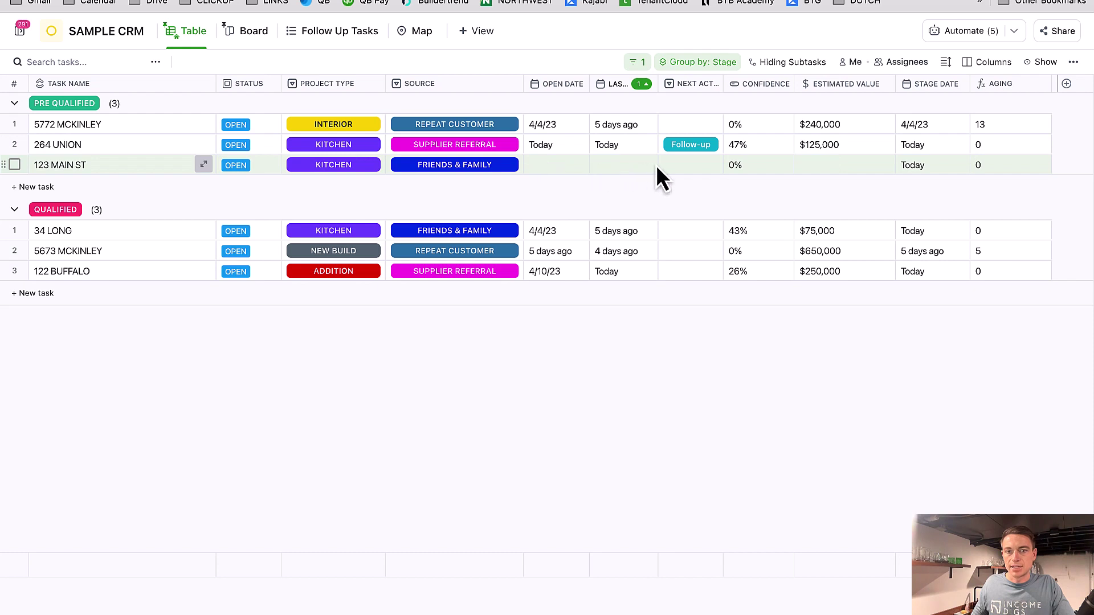
pyautogui.click(695, 166)
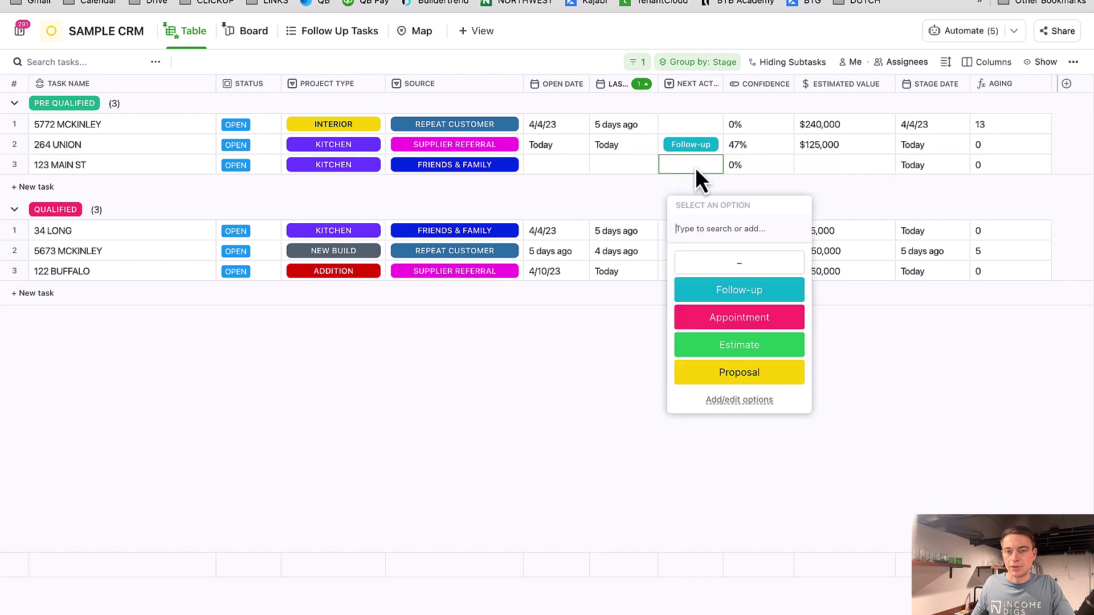
pyautogui.click(737, 294)
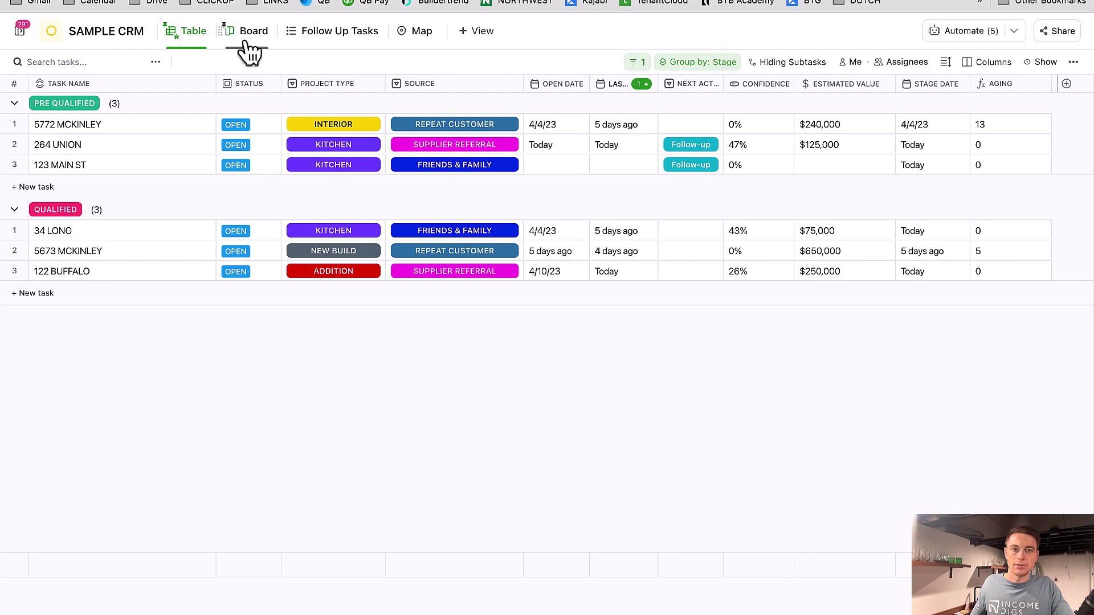
# Open 123 MAIN ST-FOLLOW UP in Follow Up Tasks and verify its description holds the phone number
pyautogui.click(347, 41)
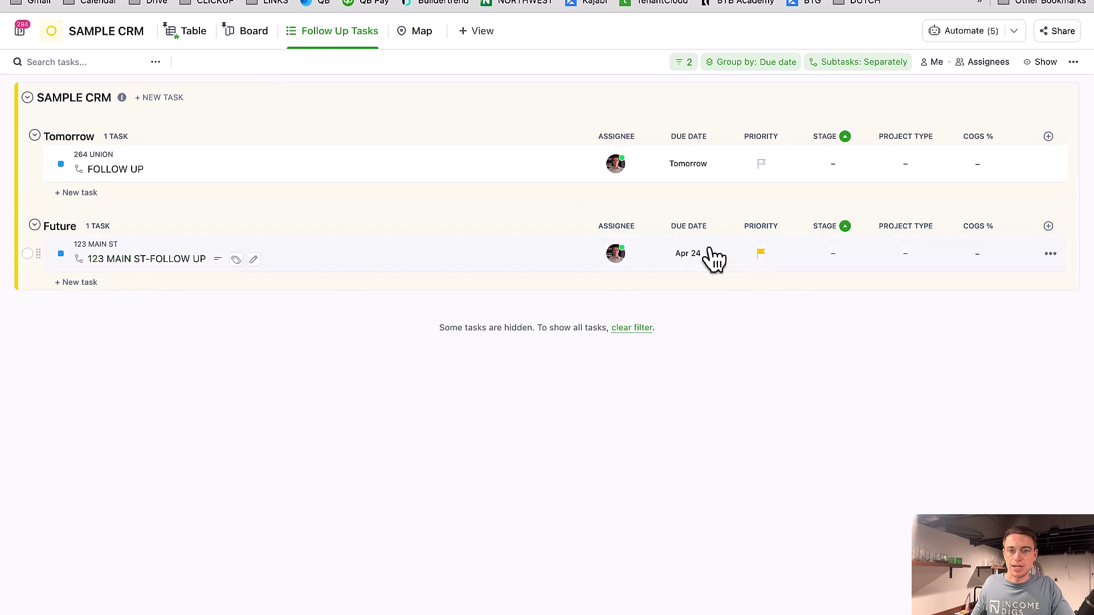
pyautogui.click(141, 260)
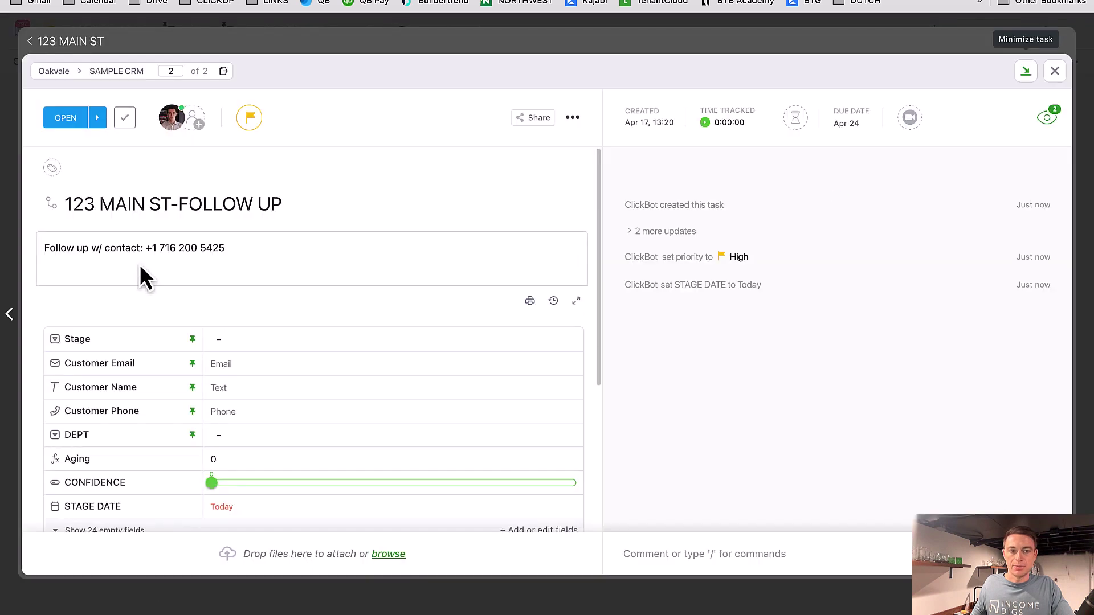
pyautogui.moveTo(228, 248); pyautogui.dragTo(177, 248)
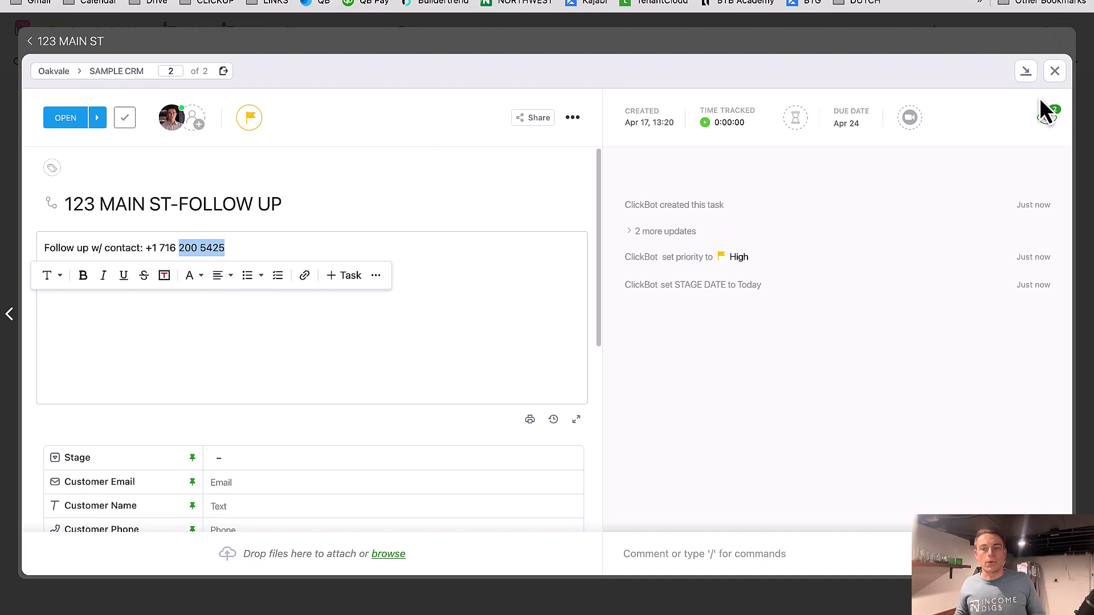
pyautogui.click(1055, 70)
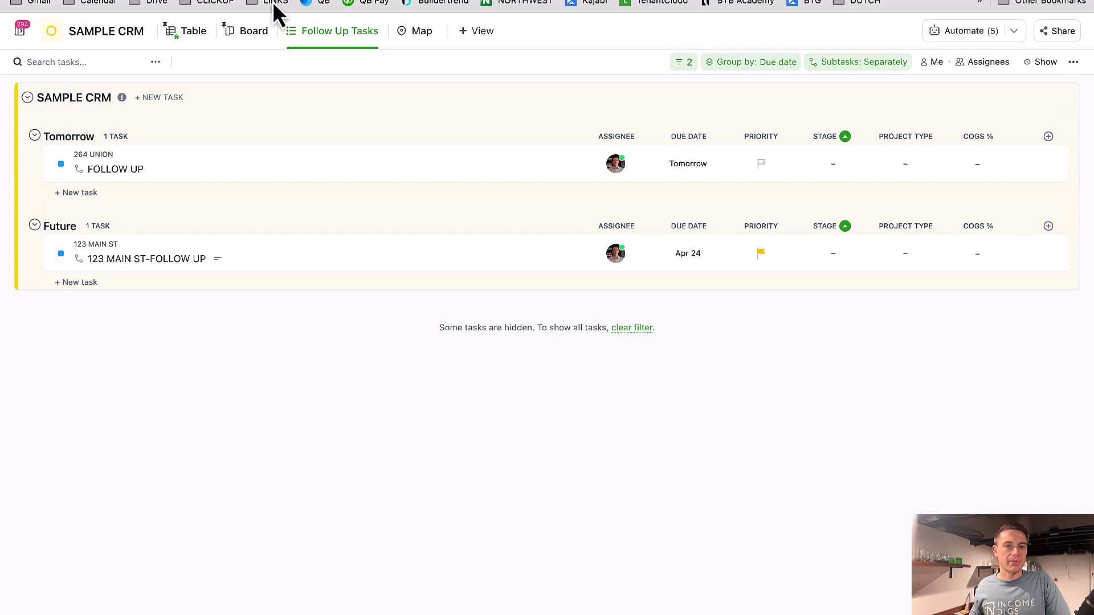
# Glance at the zoomed-out Map of lead locations, then return to the Table view
pyautogui.click(183, 35)
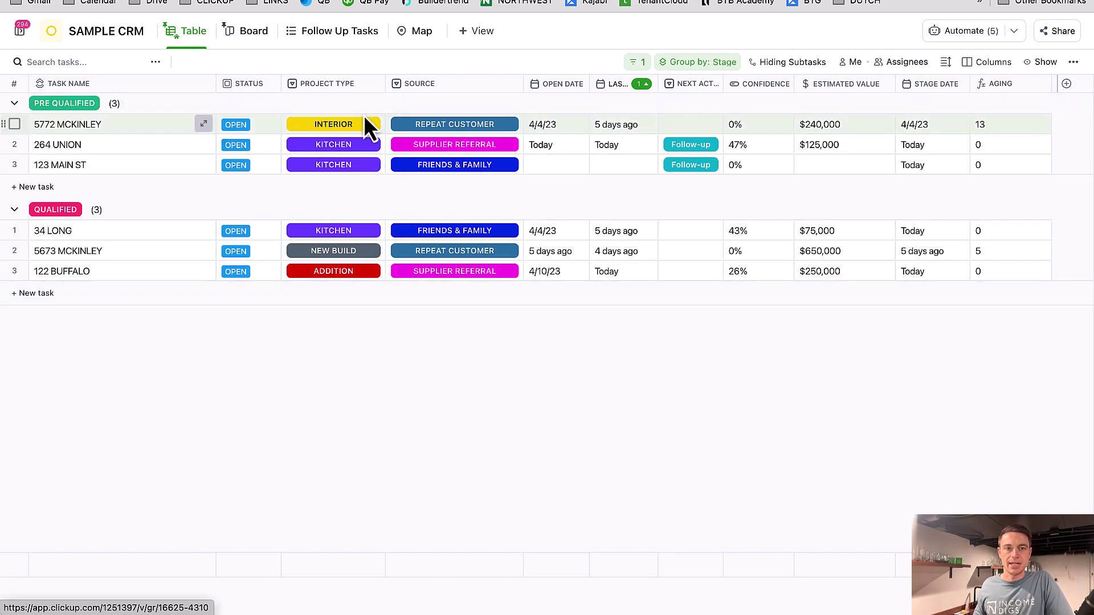
pyautogui.click(416, 35)
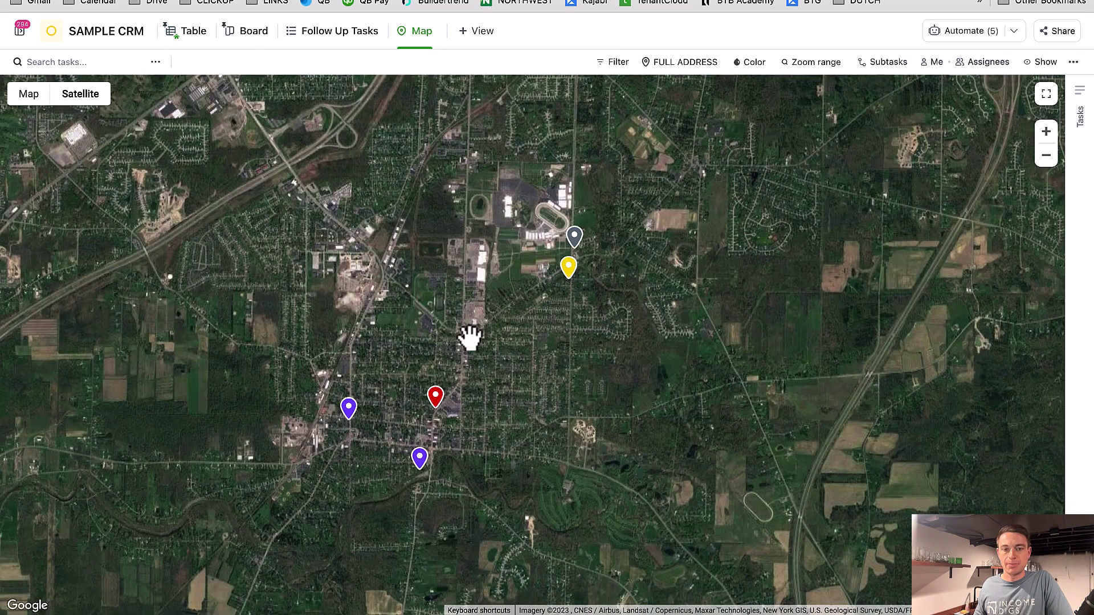
pyautogui.scroll(-5, 388, 379)
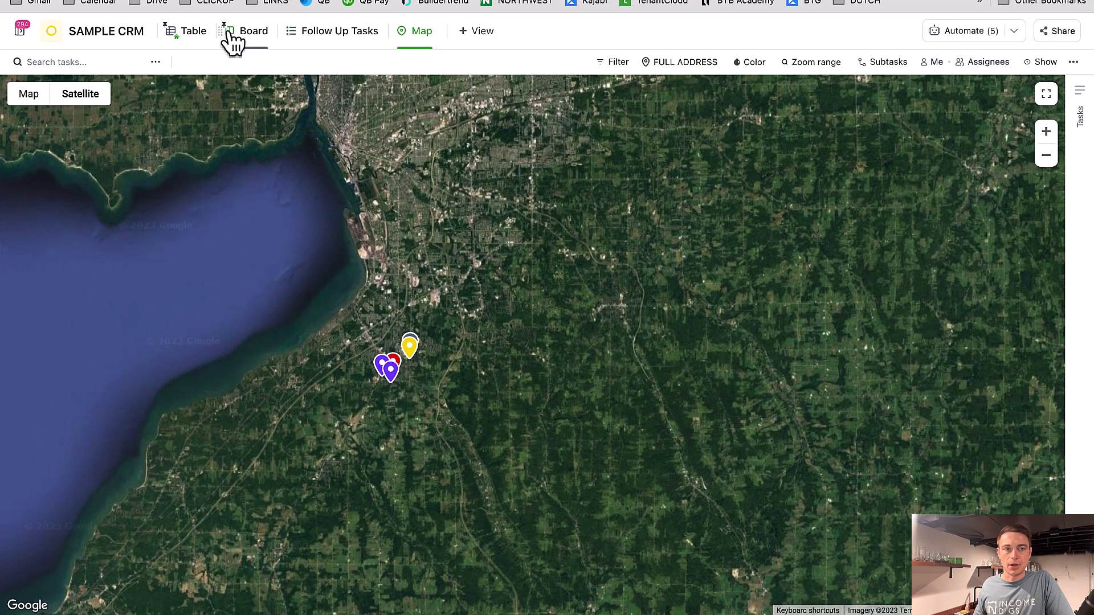
pyautogui.click(185, 36)
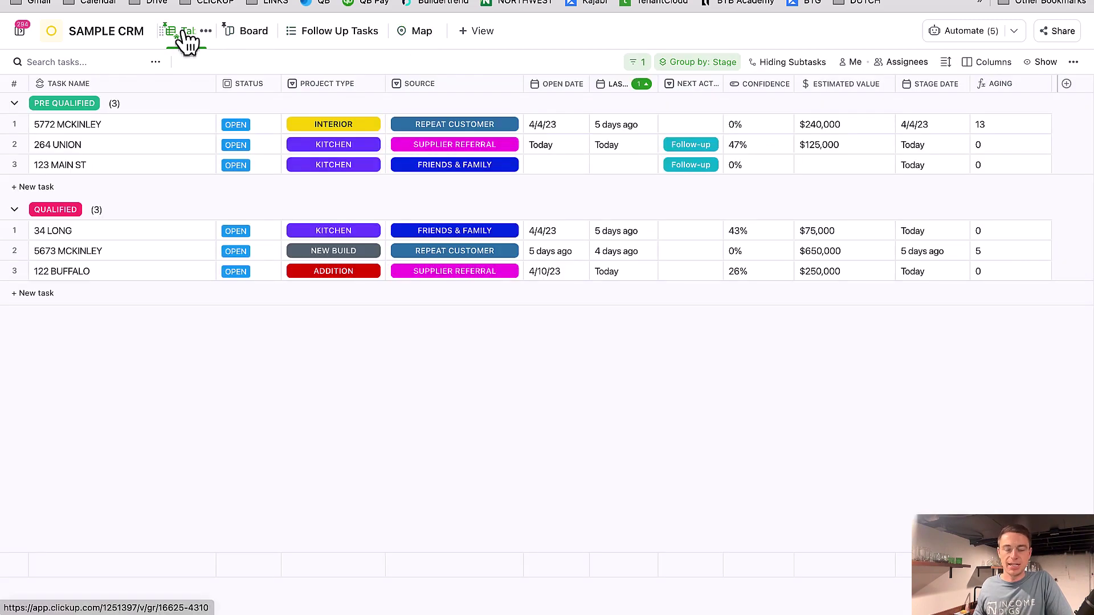